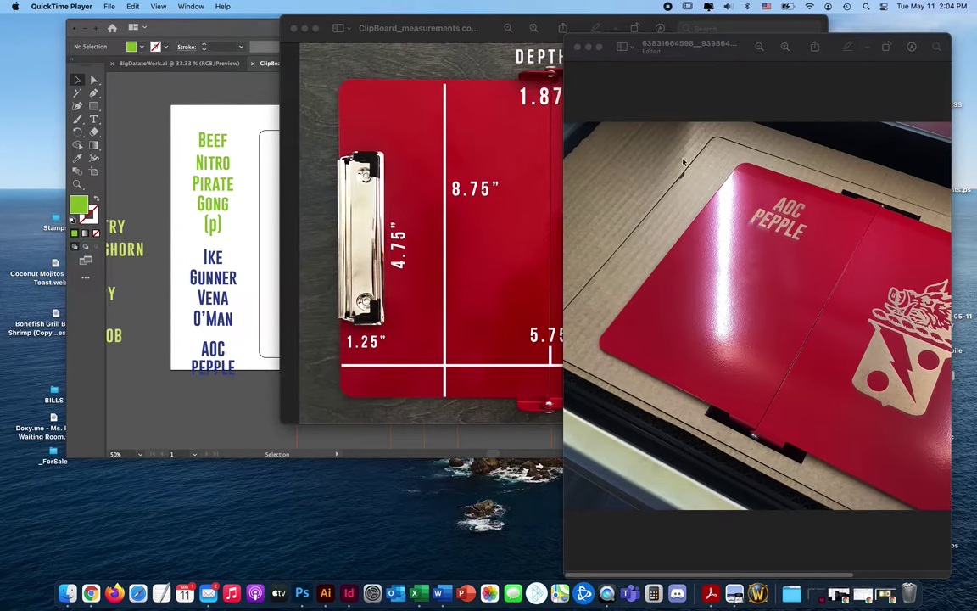
Widen and reposition the engraved clipboard photo window, then bring ClipBoard_measurements forward
{"action": "left_click_drag", "start_coordinate": [728, 55], "coordinate": [499, 55]}
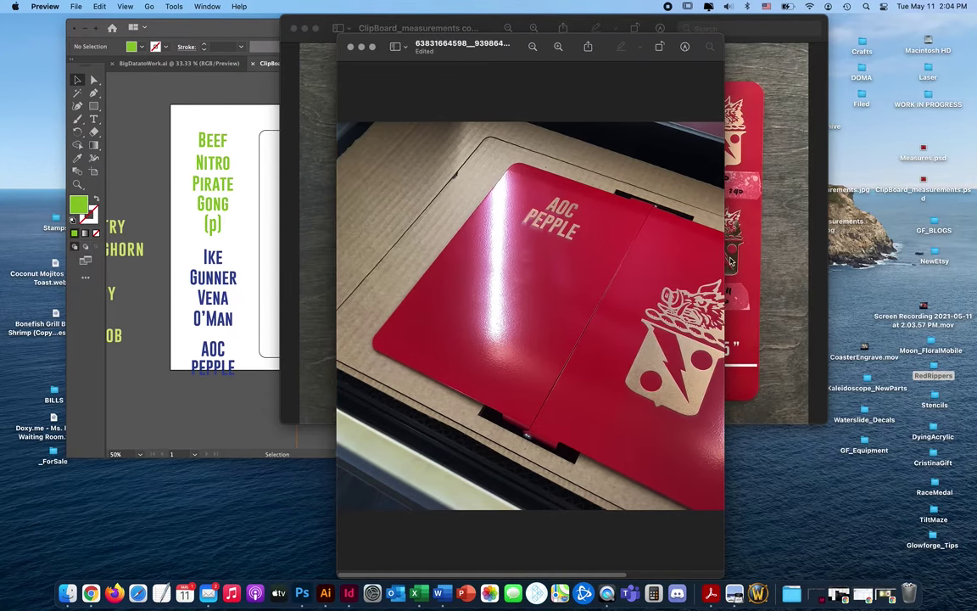
{"action": "left_click_drag", "start_coordinate": [725, 260], "coordinate": [934, 263]}
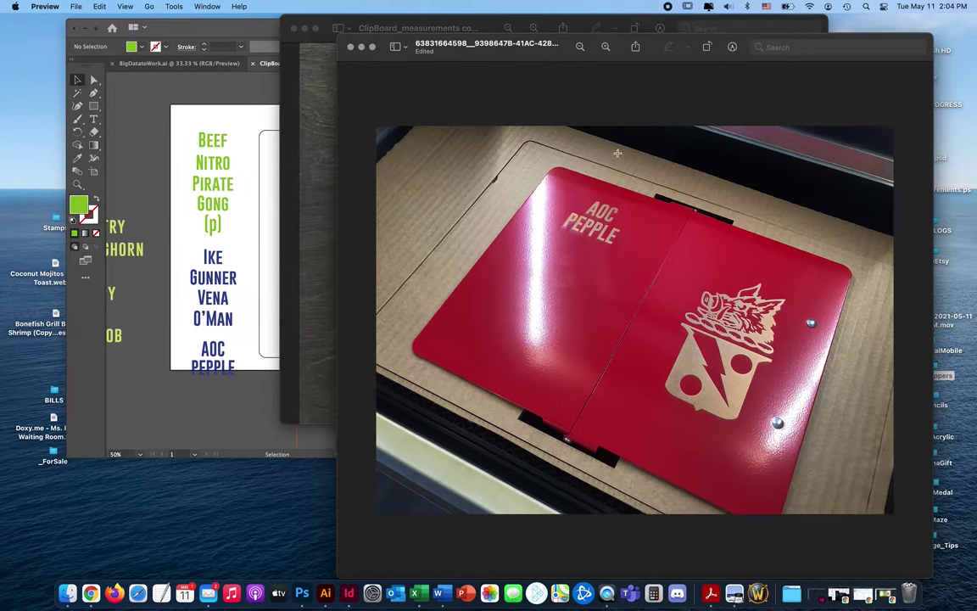
{"action": "left_click_drag", "start_coordinate": [538, 61], "coordinate": [582, 61]}
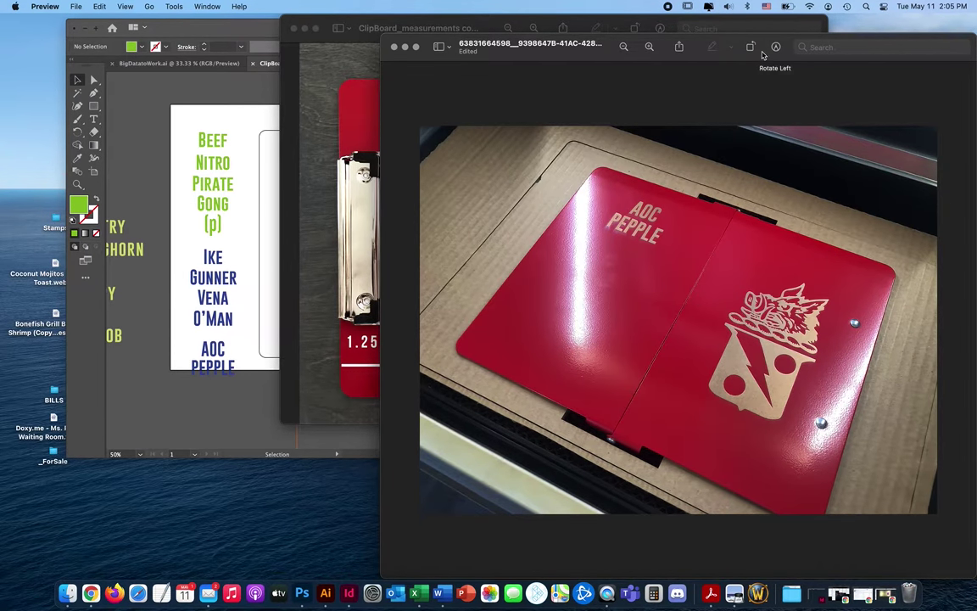
{"action": "left_click_drag", "start_coordinate": [585, 42], "coordinate": [548, 43]}
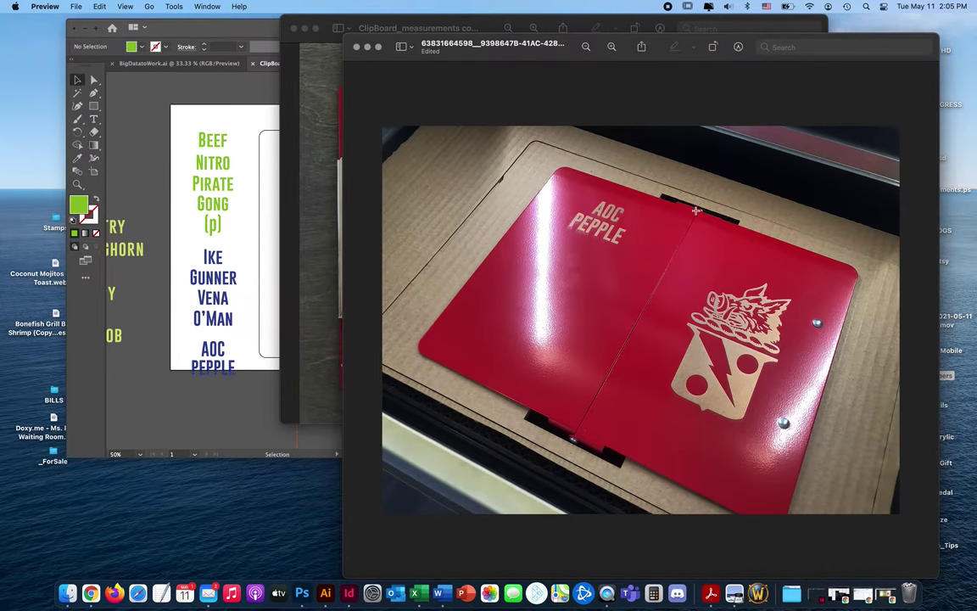
{"action": "left_click", "coordinate": [305, 216]}
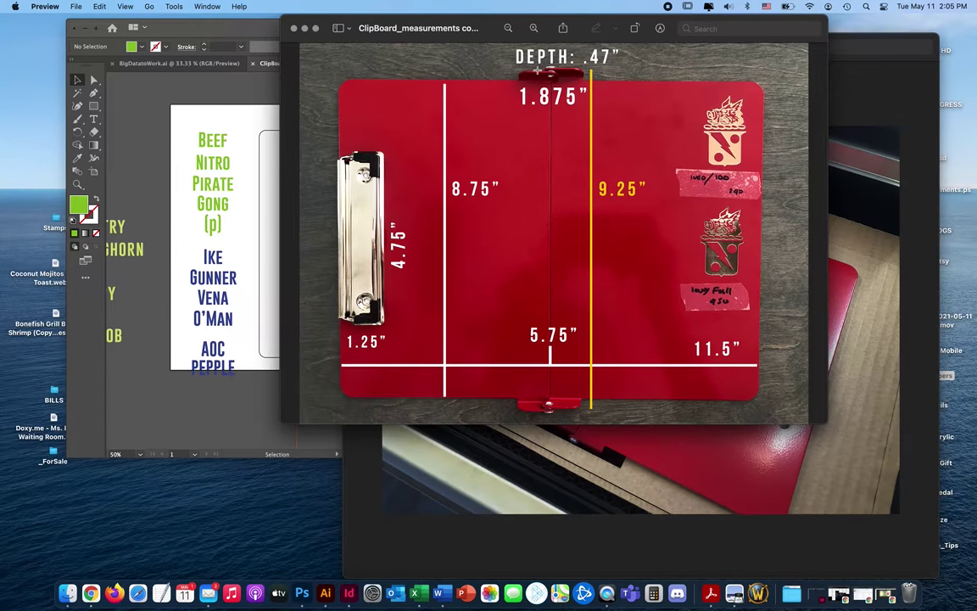
Compare the engraved photo and measurements image, then slide the measurements window right
{"action": "left_click", "coordinate": [873, 325]}
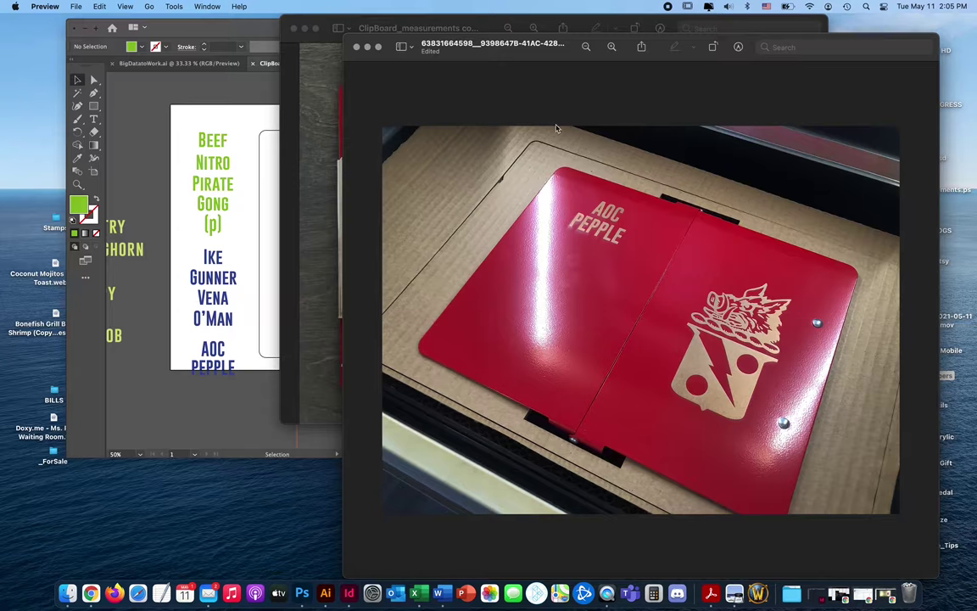
{"action": "left_click", "coordinate": [381, 28]}
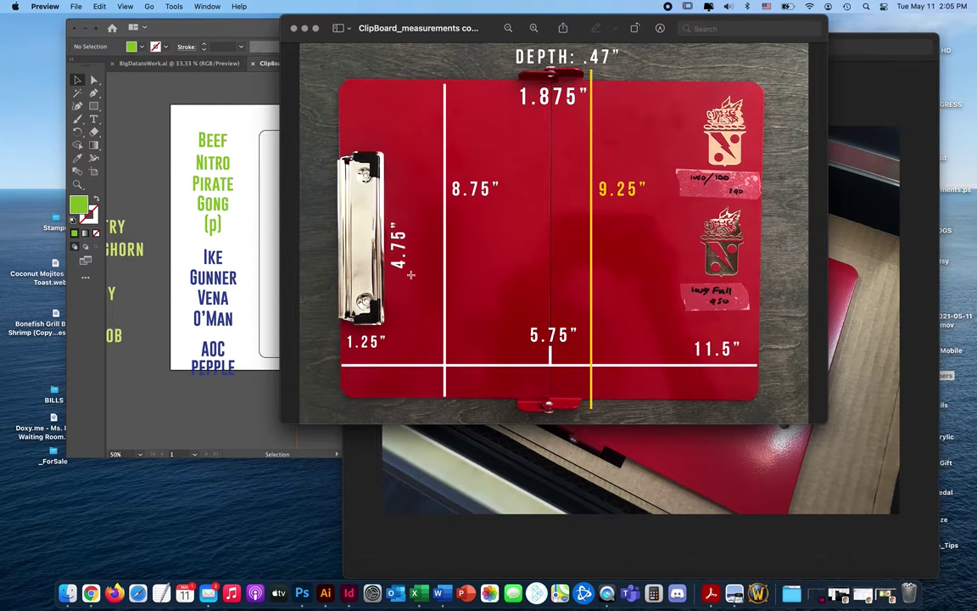
{"action": "left_click", "coordinate": [842, 272]}
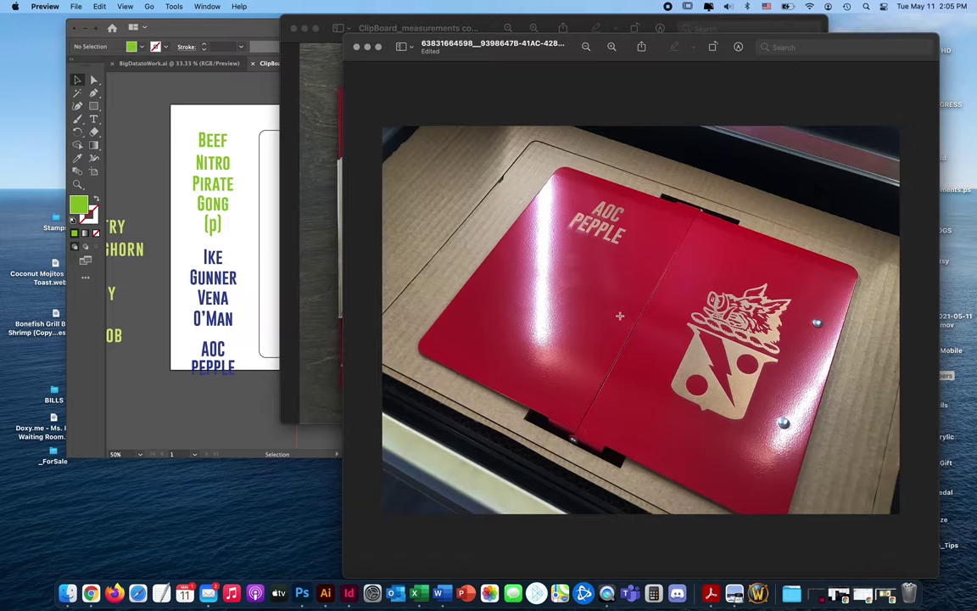
{"action": "left_click_drag", "start_coordinate": [514, 51], "coordinate": [585, 48]}
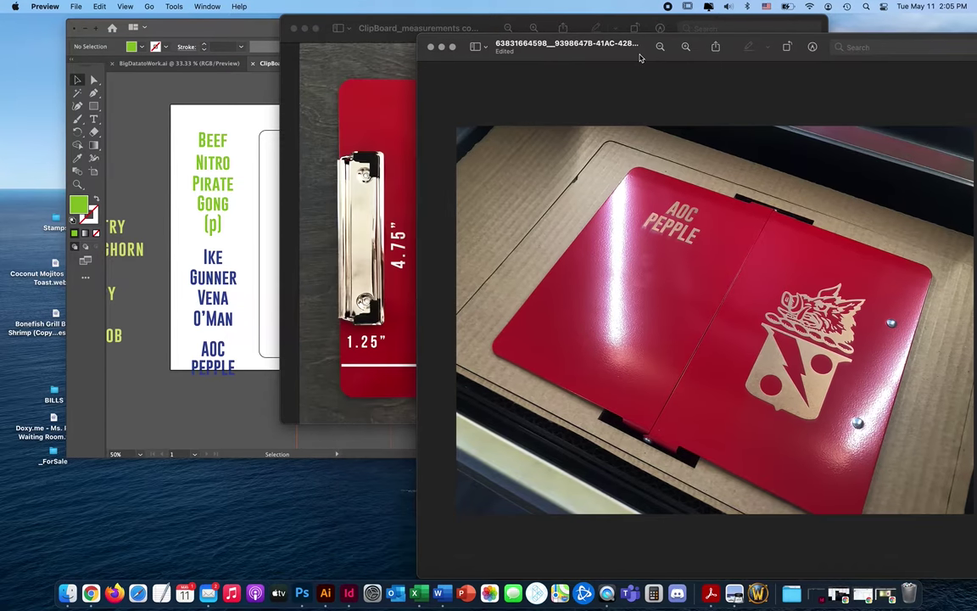
{"action": "left_click", "coordinate": [351, 124]}
{"action": "left_click_drag", "start_coordinate": [447, 40], "coordinate": [585, 42]}
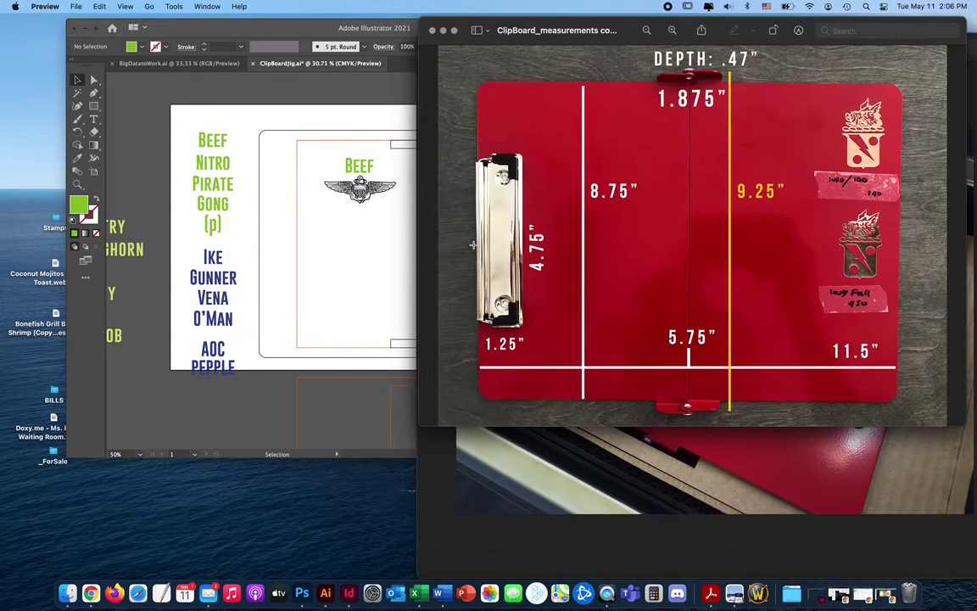
Bring ClipBoardJig.ai forward and enlarge its window to show the Beef emblem and boar crest
{"action": "left_click", "coordinate": [362, 223]}
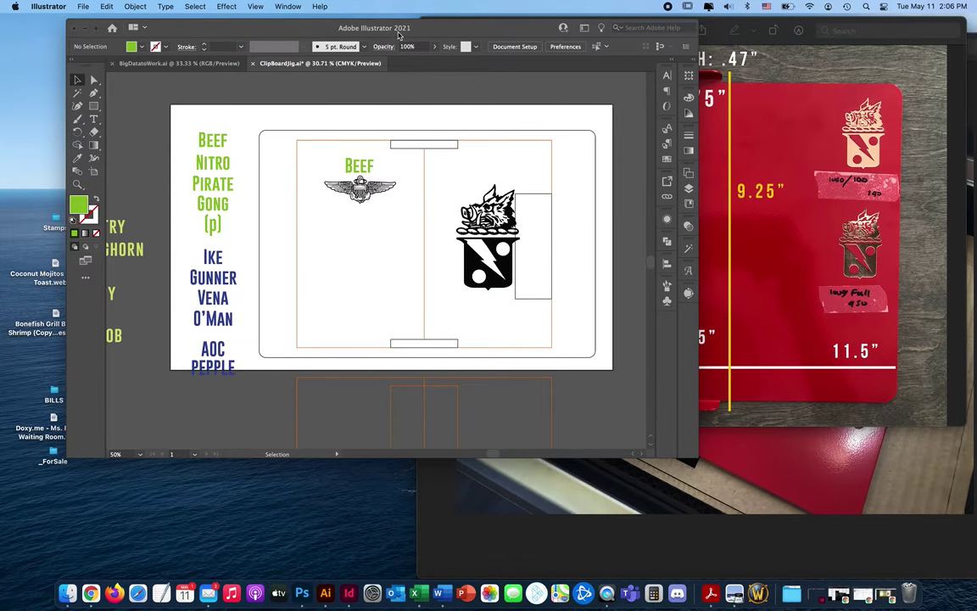
{"action": "left_click_drag", "start_coordinate": [529, 37], "coordinate": [481, 31]}
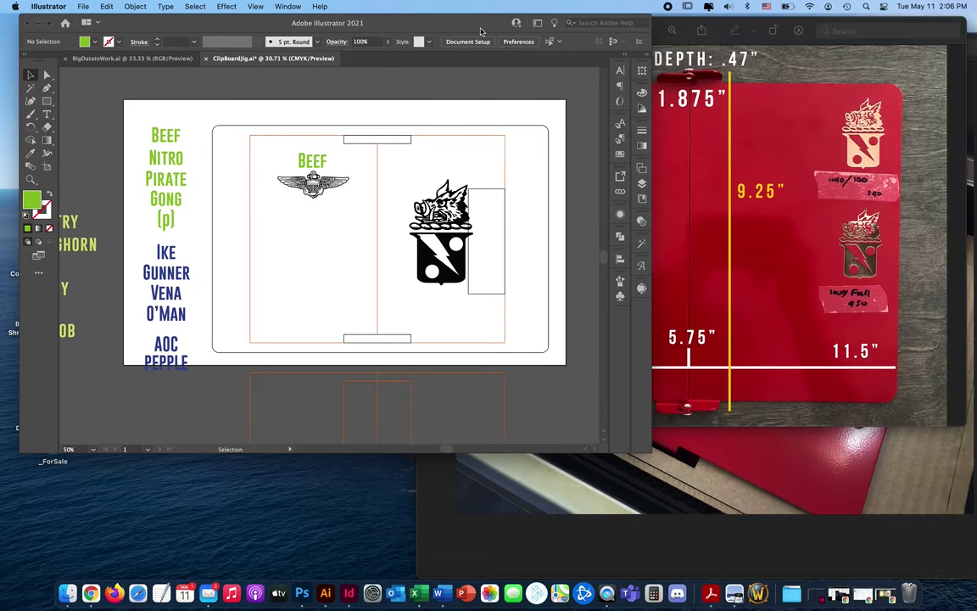
{"action": "left_click_drag", "start_coordinate": [654, 454], "coordinate": [887, 542]}
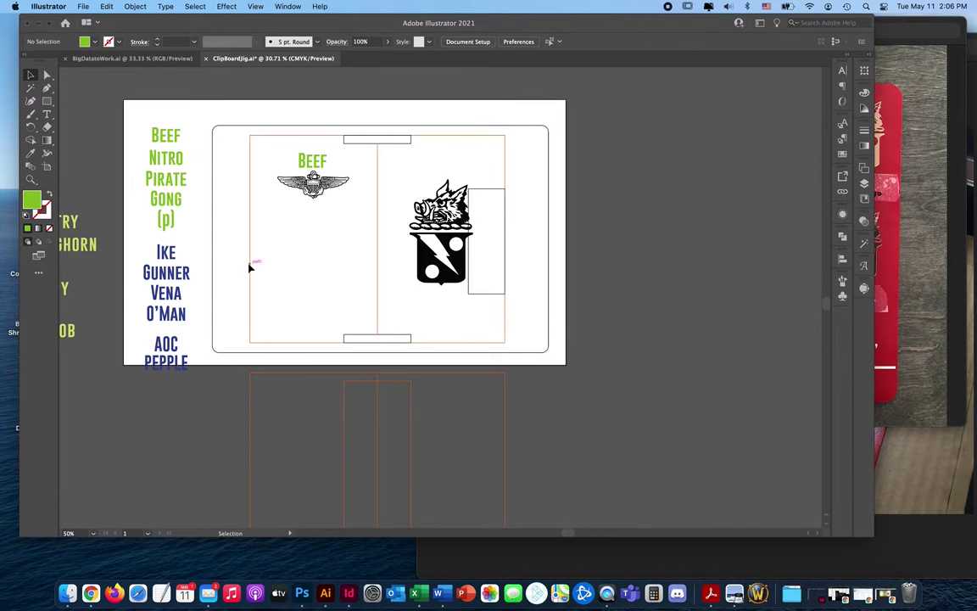
{"action": "scroll", "coordinate": [428, 393], "scroll_direction": "down", "scroll_amount": 3}
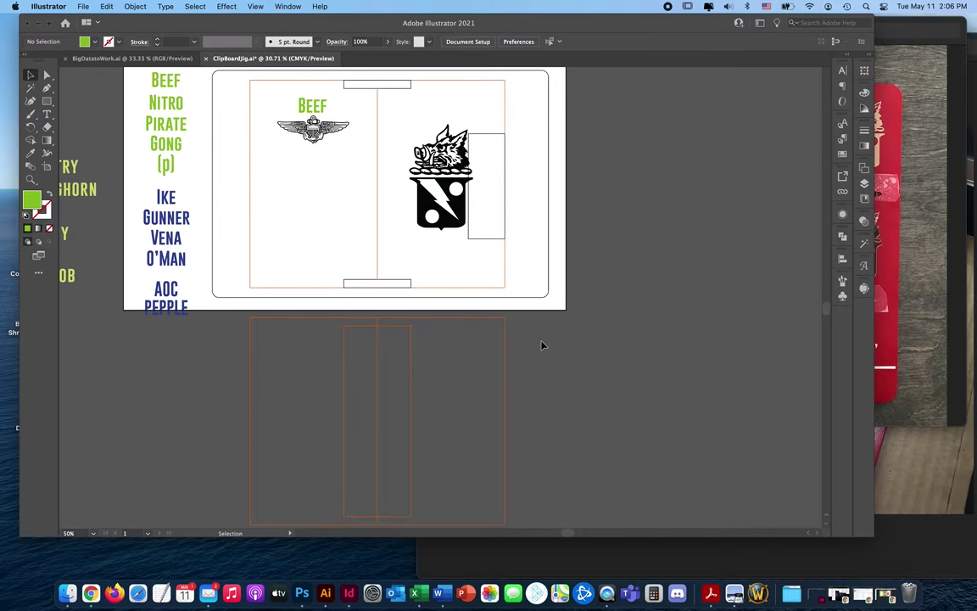
{"action": "scroll", "coordinate": [468, 388], "scroll_direction": "up", "scroll_amount": 2}
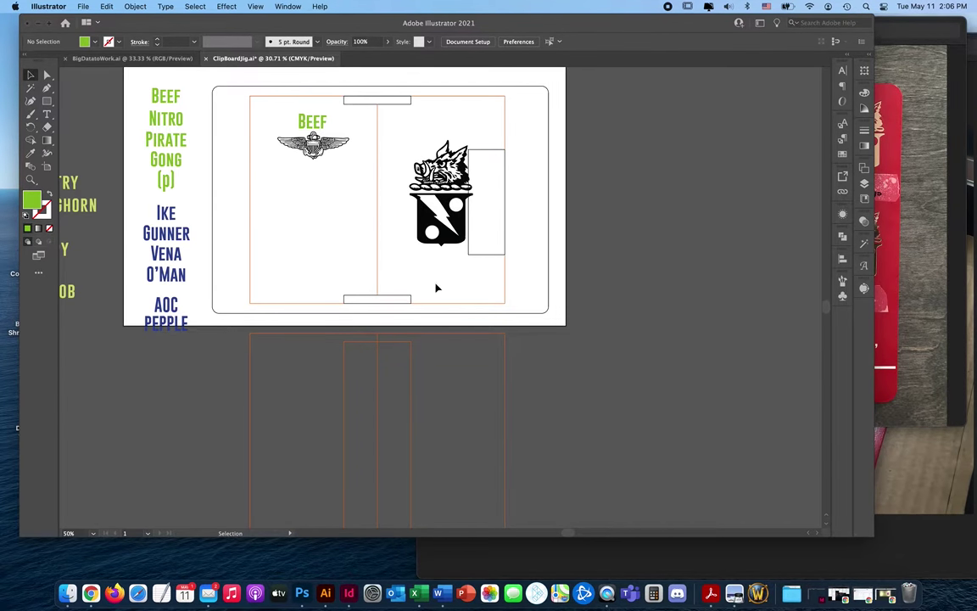
{"action": "left_click", "coordinate": [887, 191]}
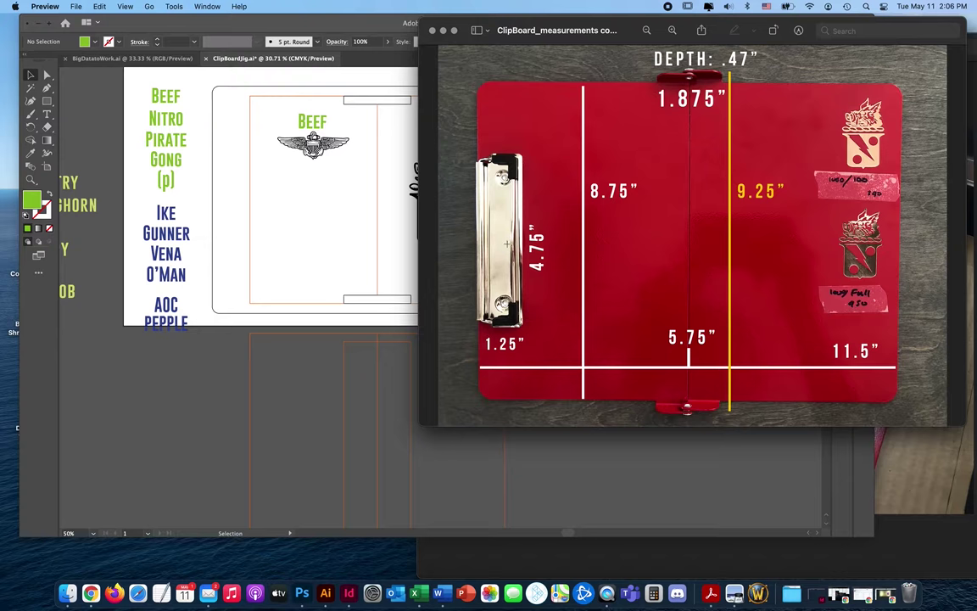
{"action": "left_click", "coordinate": [297, 223]}
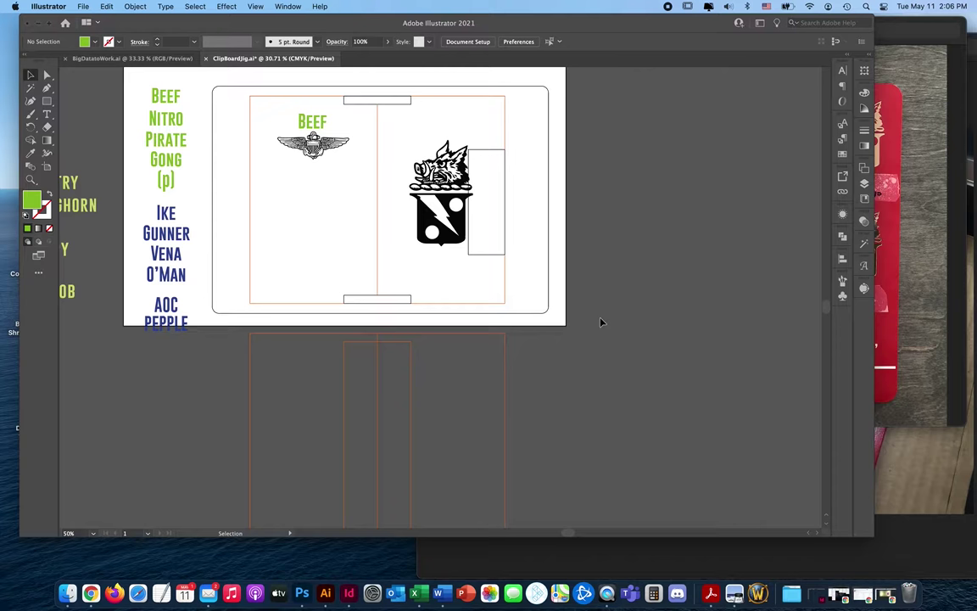
Create a new 20 × 12 in Illustrator document with Artboards set to 1
{"action": "left_click", "coordinate": [83, 8]}
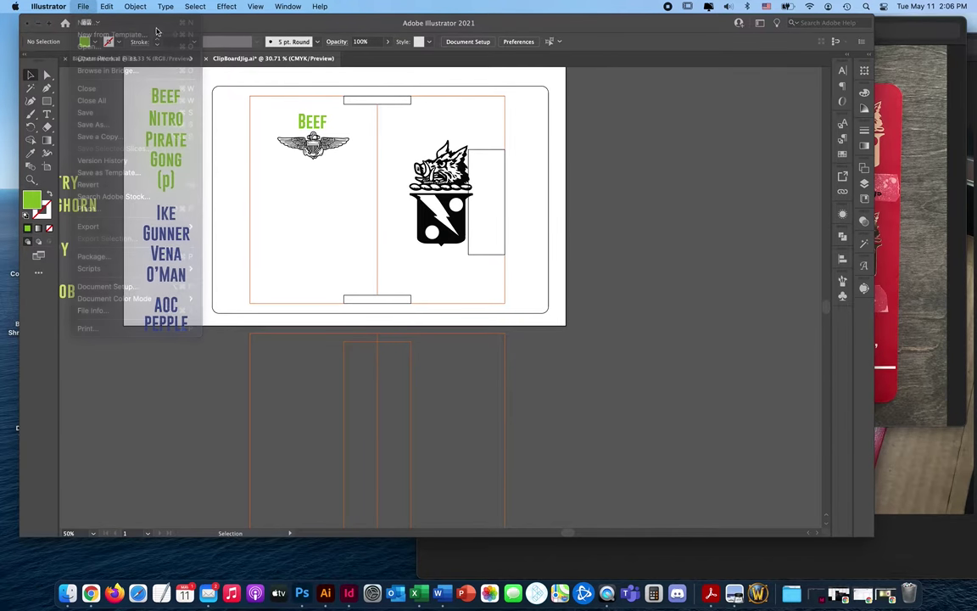
{"action": "left_click", "coordinate": [83, 8]}
{"action": "left_click", "coordinate": [85, 7]}
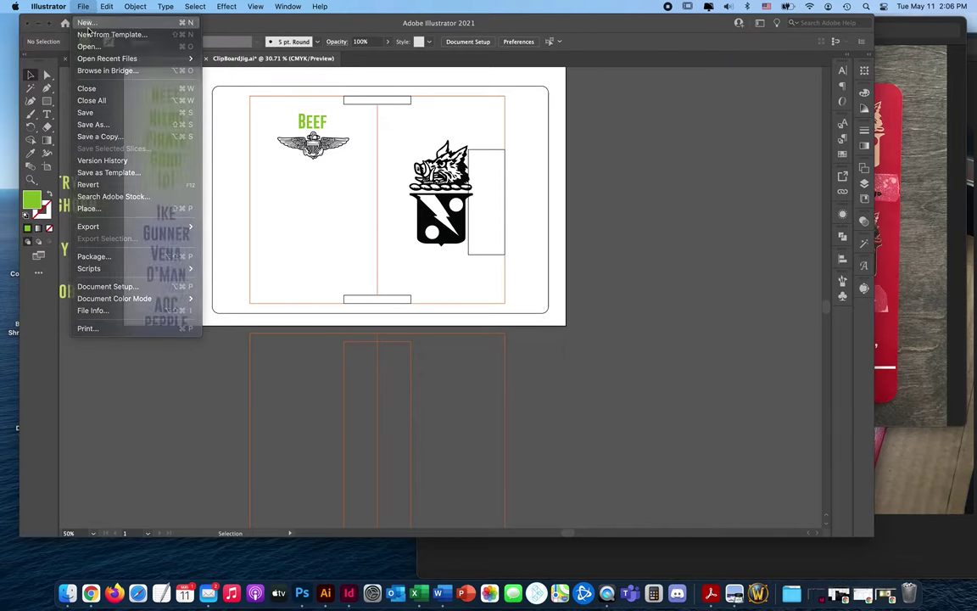
{"action": "left_click", "coordinate": [83, 23]}
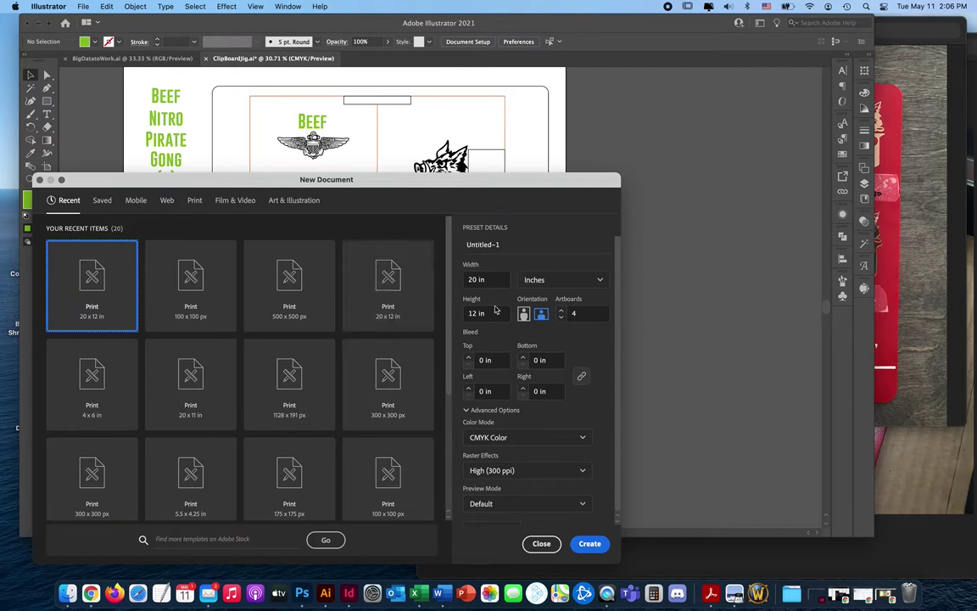
{"action": "left_click", "coordinate": [587, 316]}
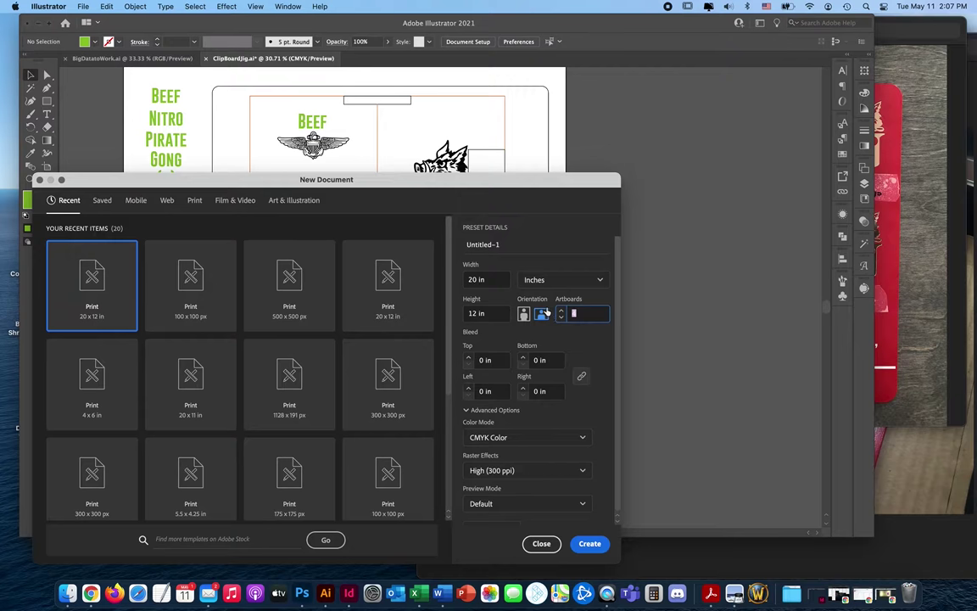
{"action": "type", "text": "1"}
{"action": "left_click_drag", "start_coordinate": [543, 179], "coordinate": [652, 125]}
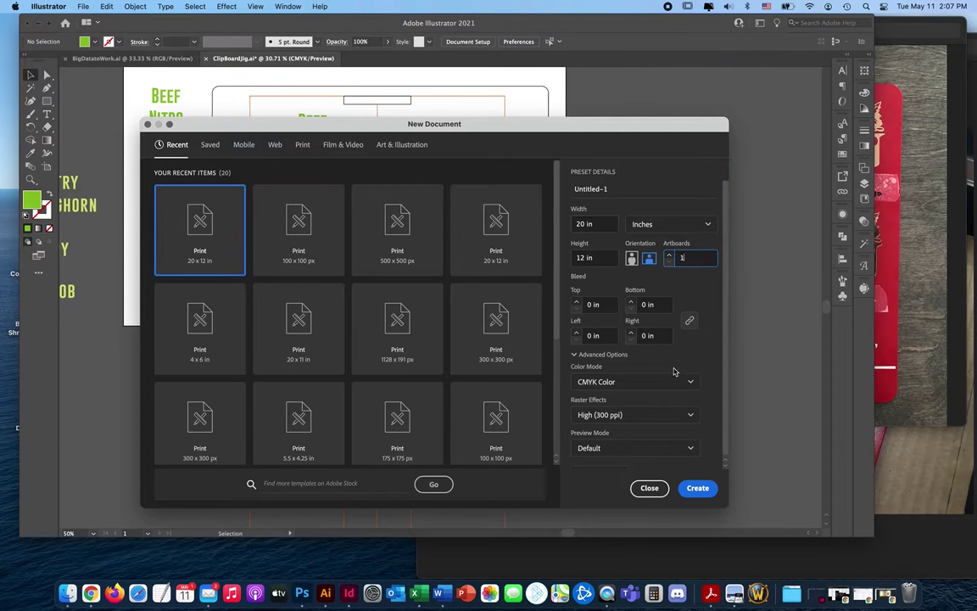
{"action": "left_click", "coordinate": [697, 488]}
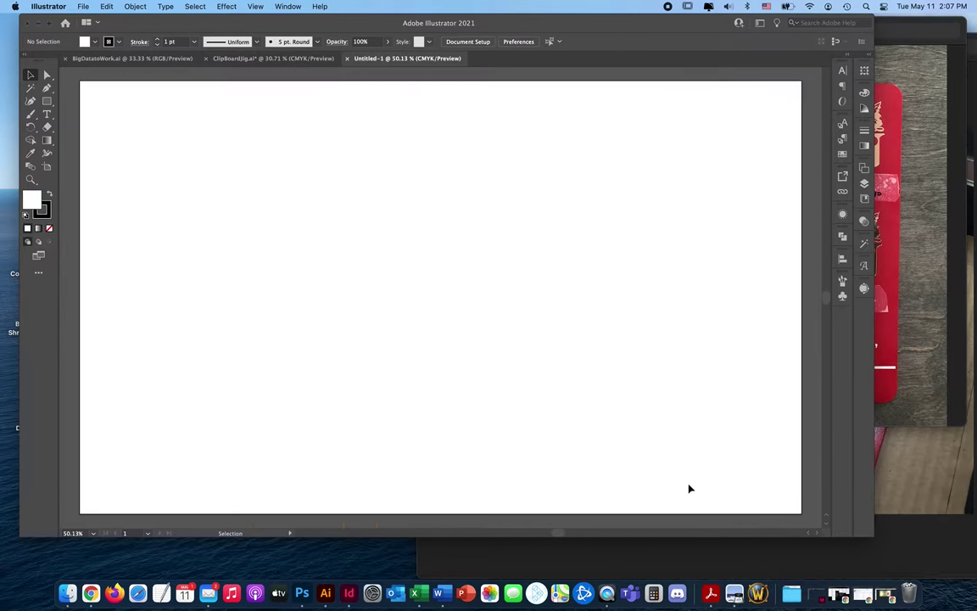
Choose the Rectangle tool with no fill, checking the measurements image for reference
{"action": "key", "text": "super+Tab"}
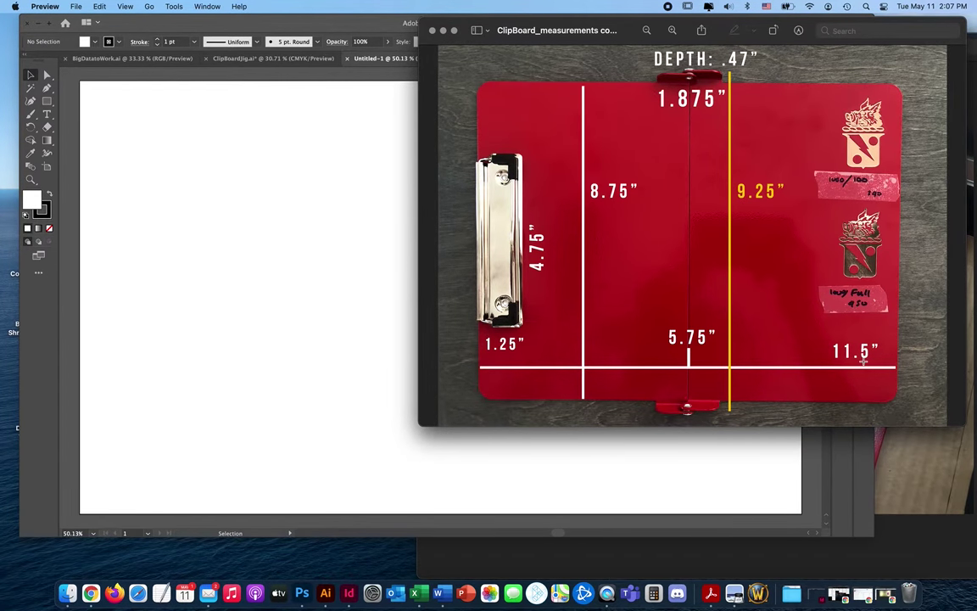
{"action": "left_click", "coordinate": [49, 102]}
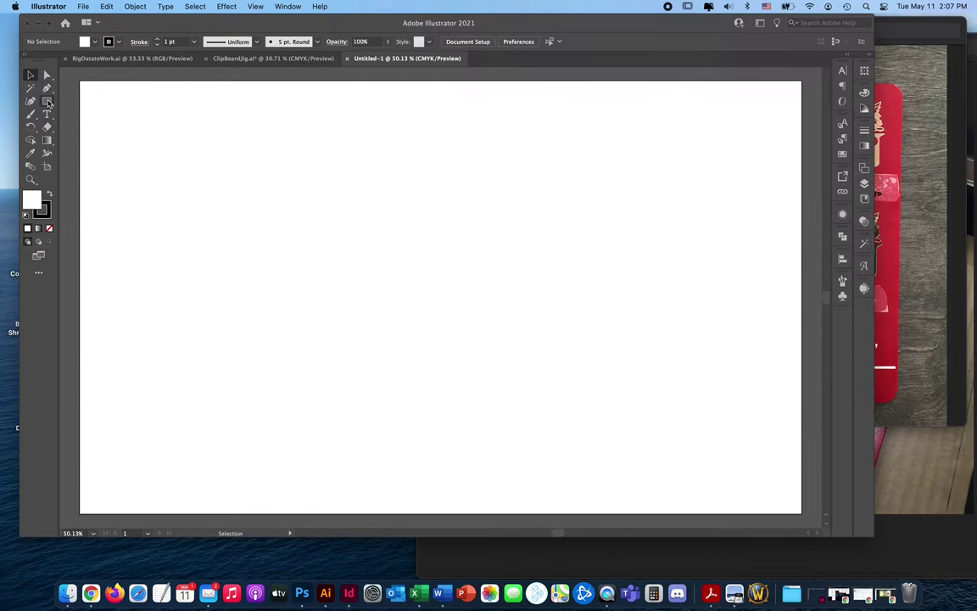
{"action": "left_click", "coordinate": [47, 102]}
{"action": "left_click", "coordinate": [49, 229]}
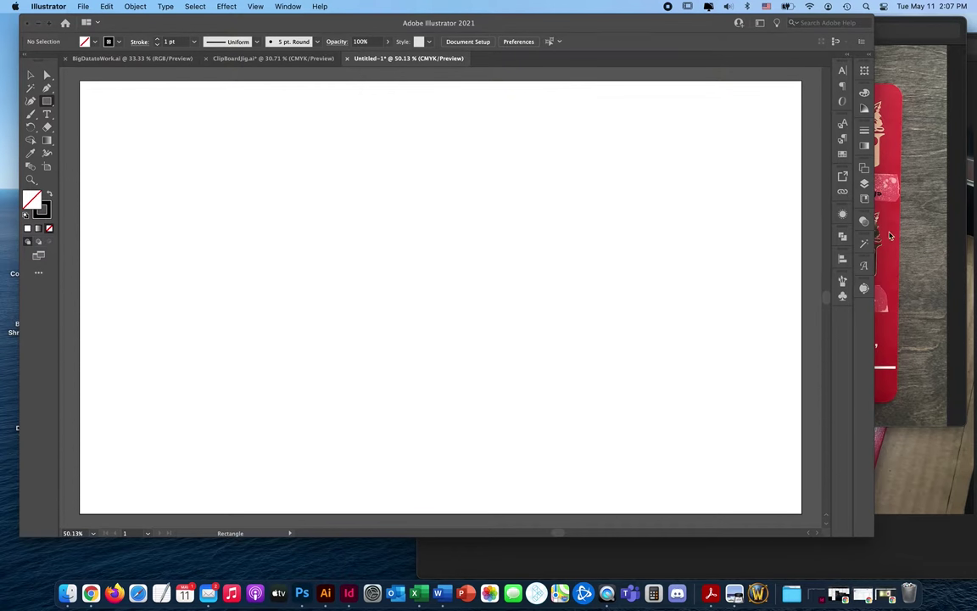
{"action": "left_click_drag", "start_coordinate": [621, 23], "coordinate": [288, 22]}
{"action": "left_click_drag", "start_coordinate": [356, 22], "coordinate": [750, 22]}
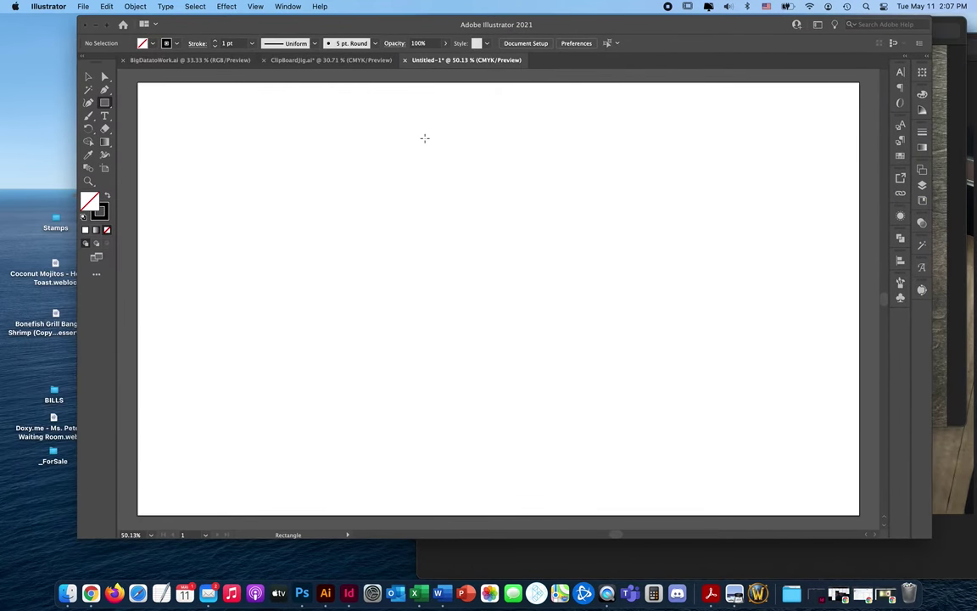
Draw an 11.5 × 8.75 in rectangle on the artboard
{"action": "left_click", "coordinate": [425, 137]}
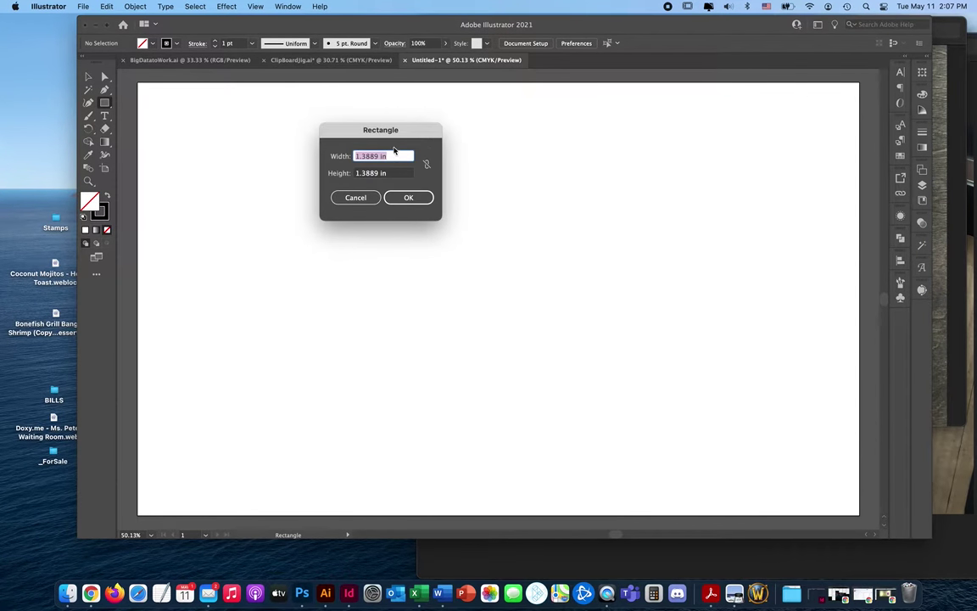
{"action": "type", "text": "11.5"}
{"action": "key", "text": "Tab"}
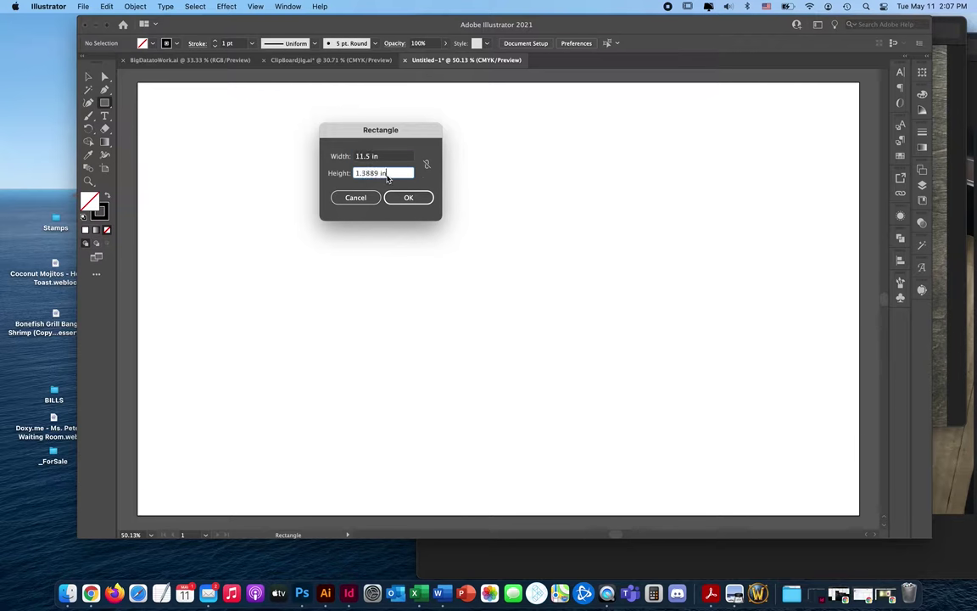
{"action": "type", "text": "8.75"}
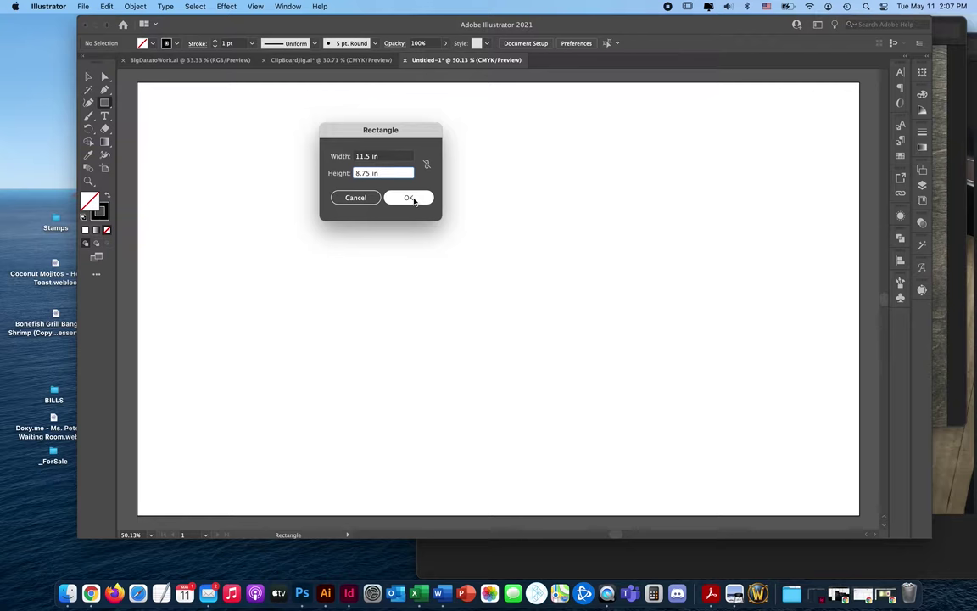
{"action": "key", "text": "Tab"}
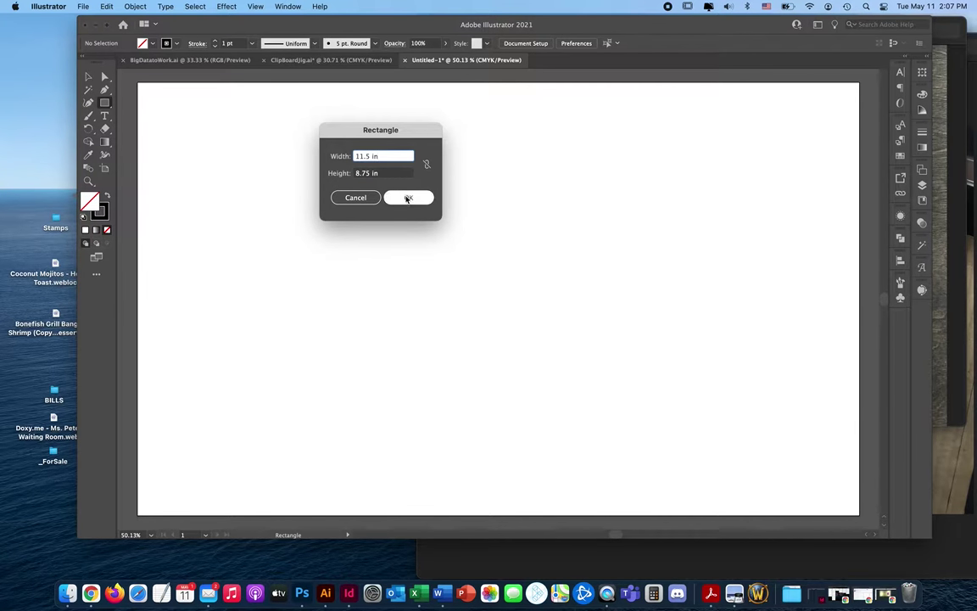
{"action": "left_click", "coordinate": [408, 198]}
Drag the clipboard rectangle to the artboard centre, deselect it, and review the measurements photo
{"action": "key", "text": "v"}
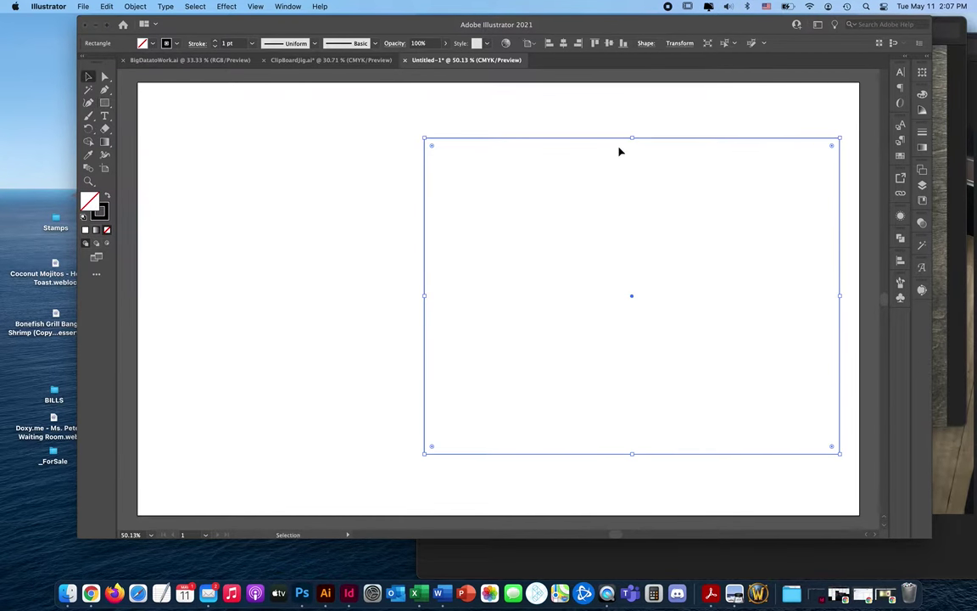
{"action": "left_click_drag", "start_coordinate": [616, 139], "coordinate": [499, 149]}
{"action": "left_click", "coordinate": [802, 196]}
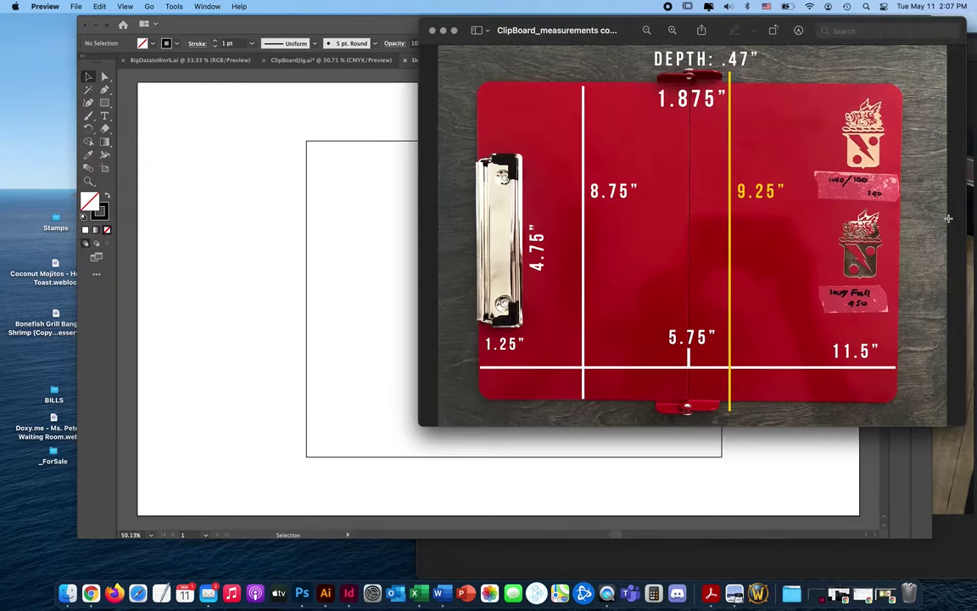
{"action": "key", "text": "super+Tab"}
{"action": "left_click", "coordinate": [341, 31]}
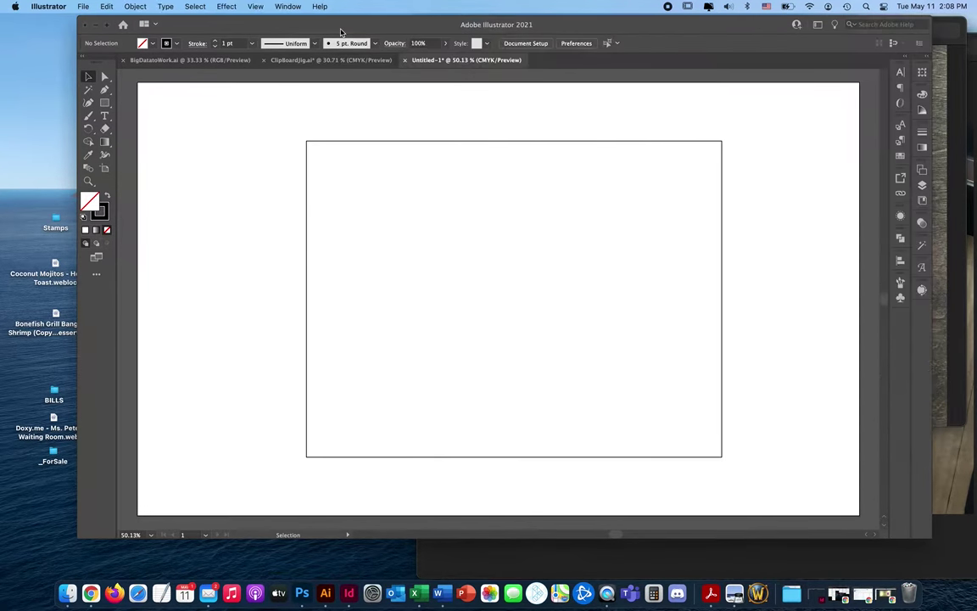
Draw a 1.875 × 0.25 in rectangle
{"action": "left_click_drag", "start_coordinate": [397, 31], "coordinate": [407, 157]}
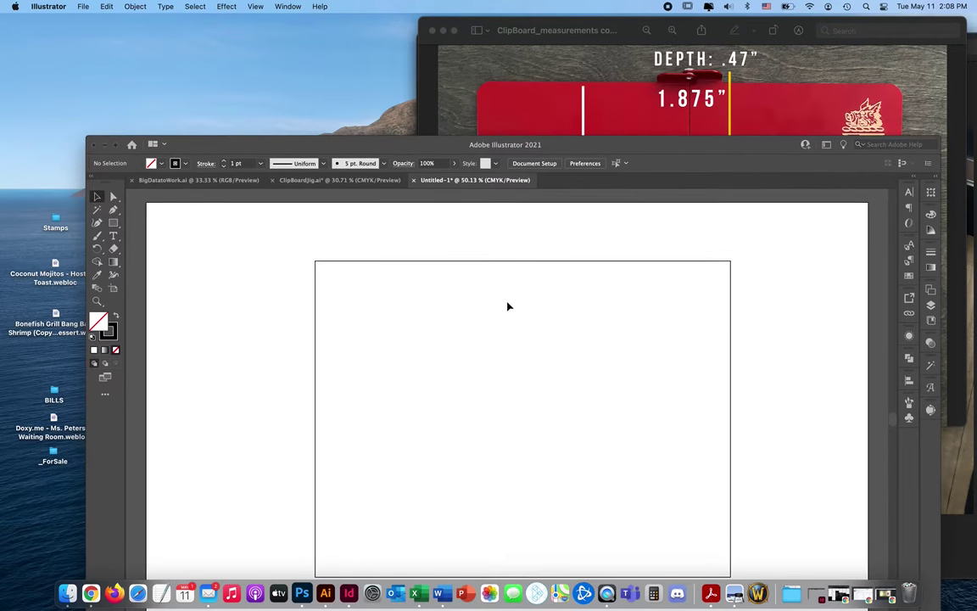
{"action": "left_click", "coordinate": [114, 222]}
{"action": "left_click", "coordinate": [532, 272]}
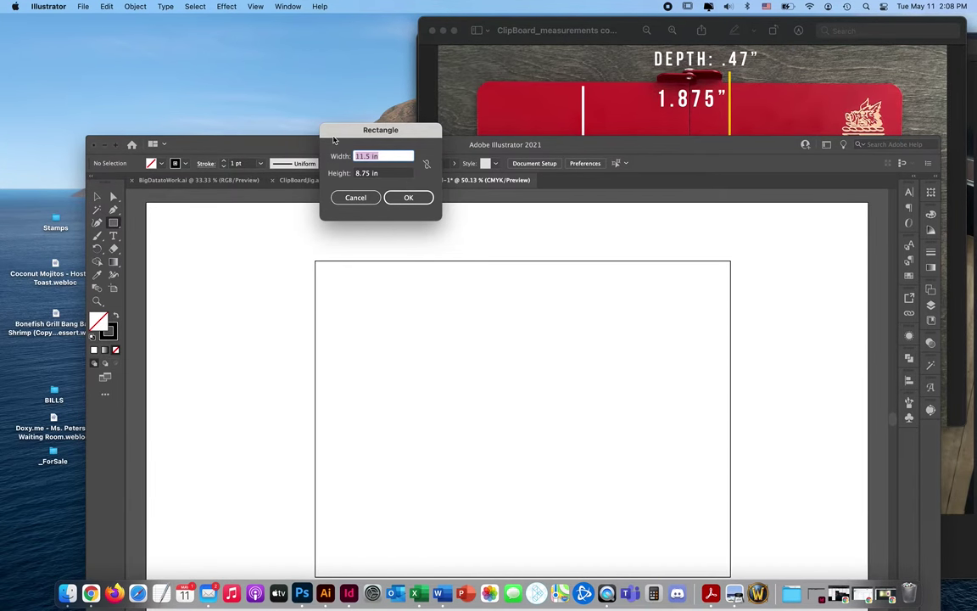
{"action": "type", "text": "1.875"}
{"action": "key", "text": "Tab"}
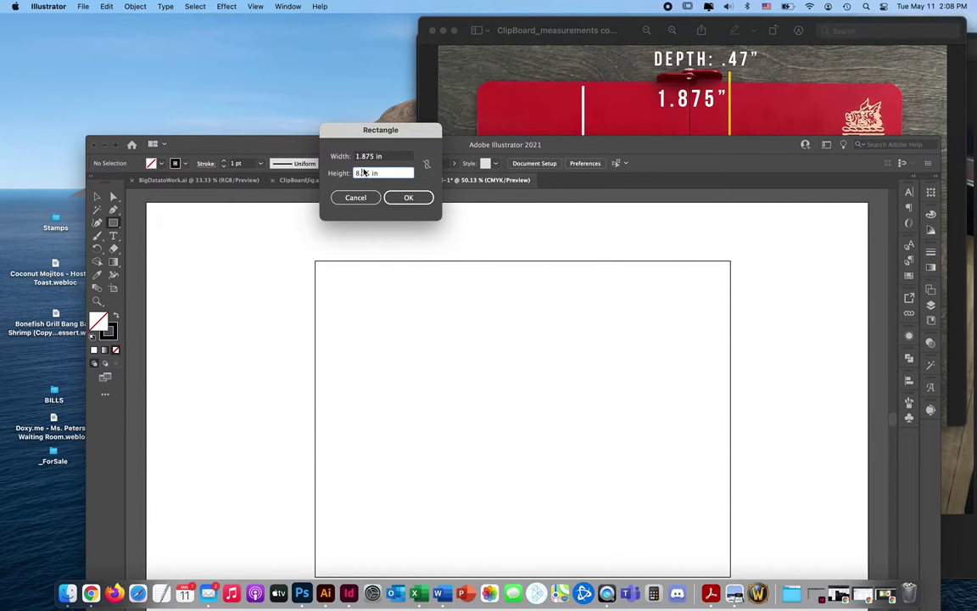
{"action": "type", "text": ".25"}
{"action": "left_click", "coordinate": [409, 196]}
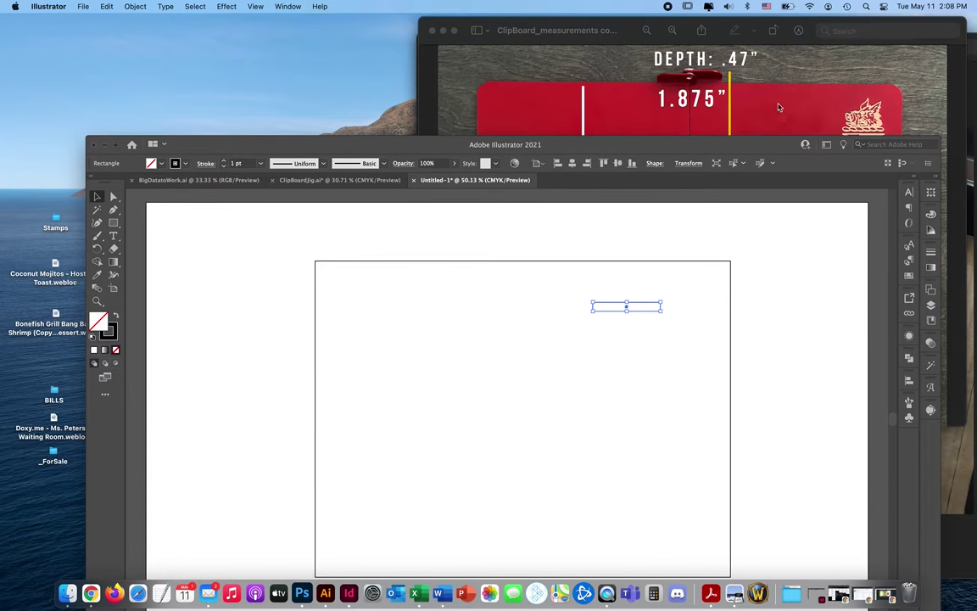
Give the small rectangle a red stroke and no fill
{"action": "left_click", "coordinate": [910, 278]}
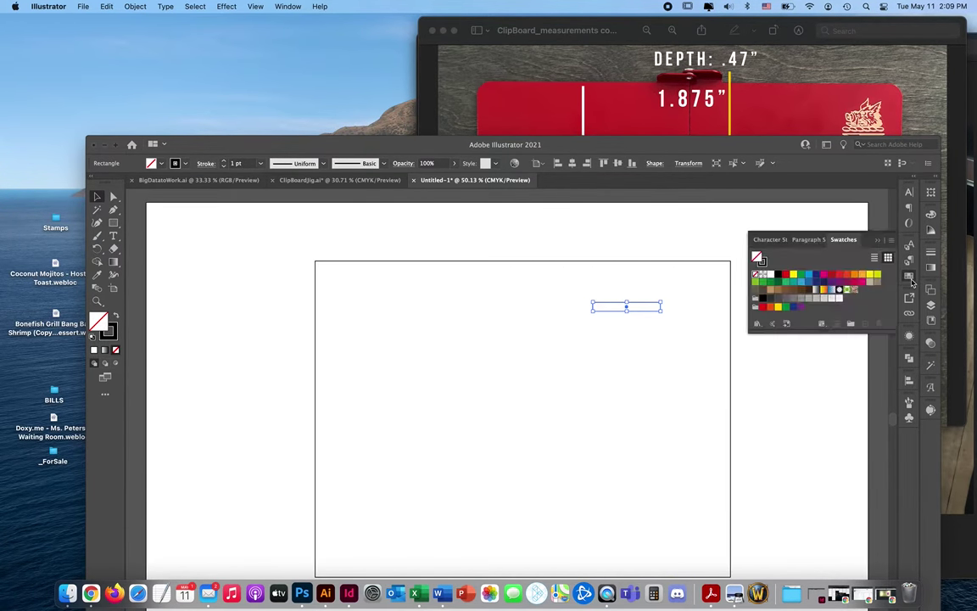
{"action": "left_click", "coordinate": [847, 276]}
{"action": "left_click", "coordinate": [115, 316]}
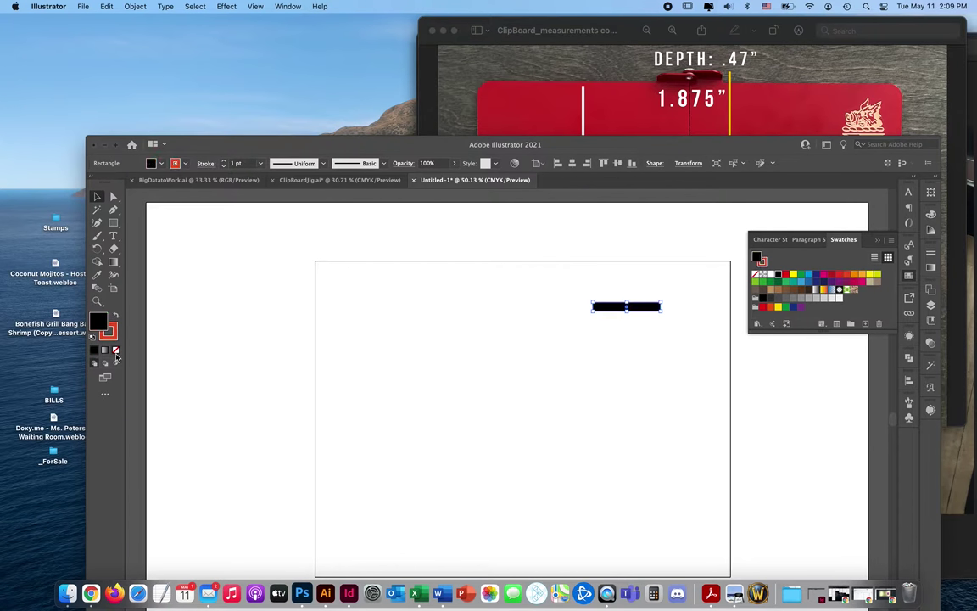
{"action": "left_click", "coordinate": [115, 350]}
{"action": "left_click", "coordinate": [460, 332]}
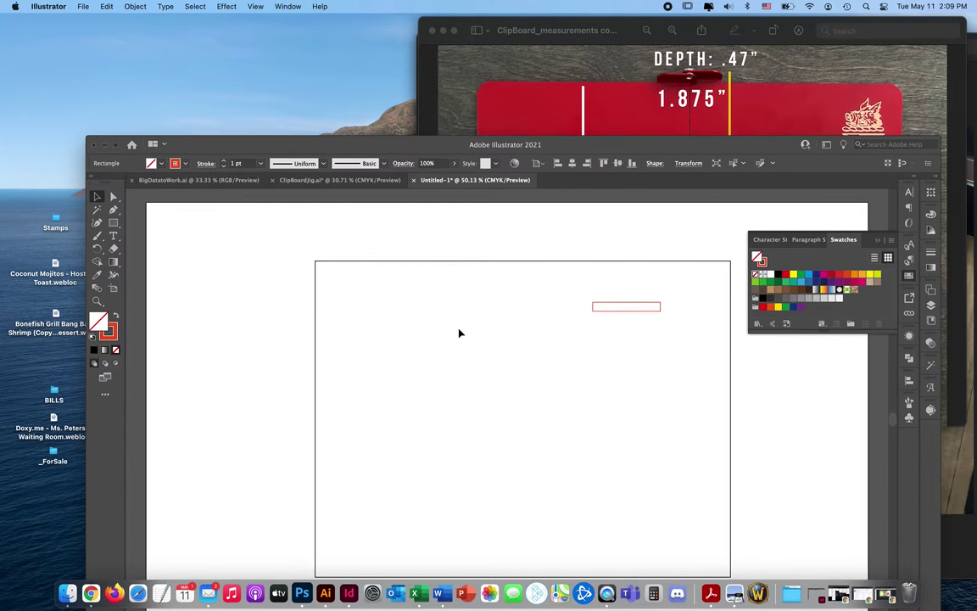
Move the red rectangle up to the clipboard's top edge and show the rulers
{"action": "left_click_drag", "start_coordinate": [632, 311], "coordinate": [530, 275]}
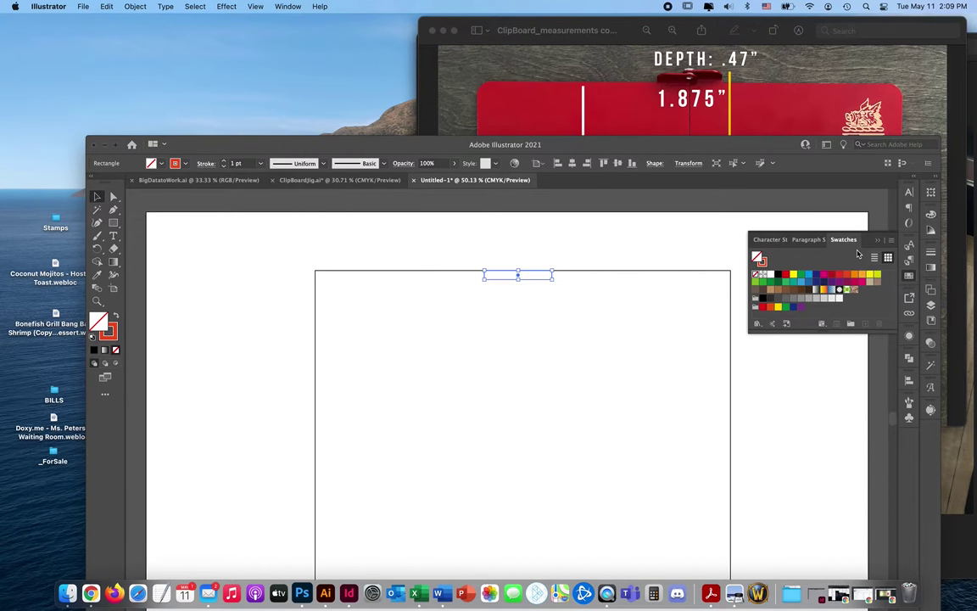
{"action": "left_click", "coordinate": [761, 228]}
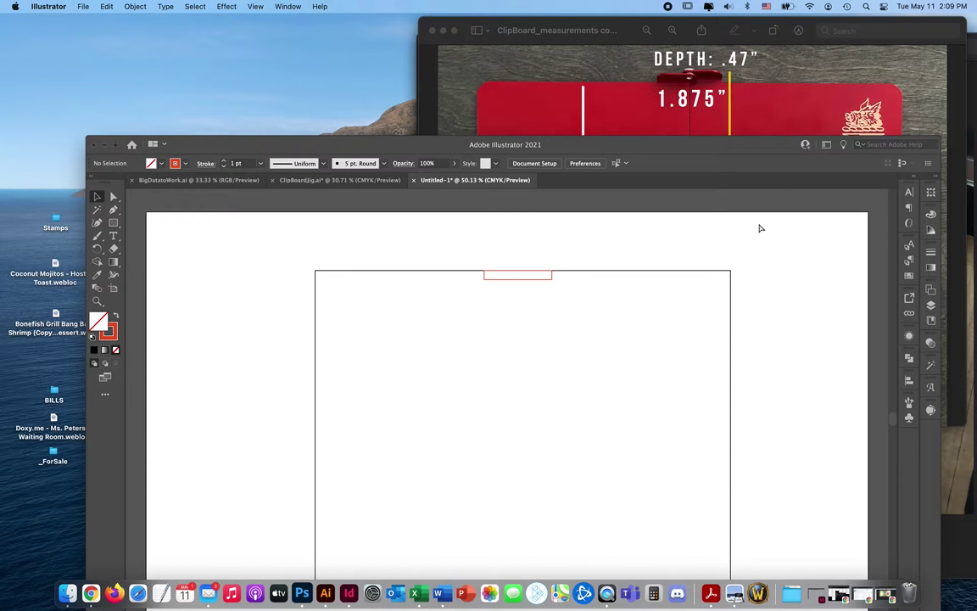
{"action": "key", "text": "super+r"}
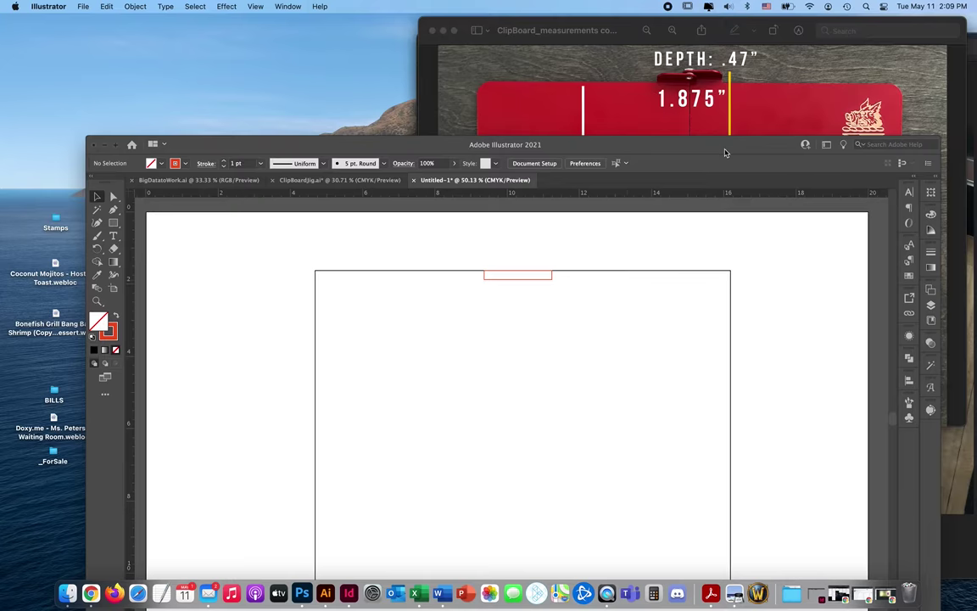
{"action": "left_click_drag", "start_coordinate": [723, 145], "coordinate": [694, 75]}
Horizontally centre both rectangles, aligned to the selection
{"action": "left_click_drag", "start_coordinate": [599, 180], "coordinate": [485, 244]}
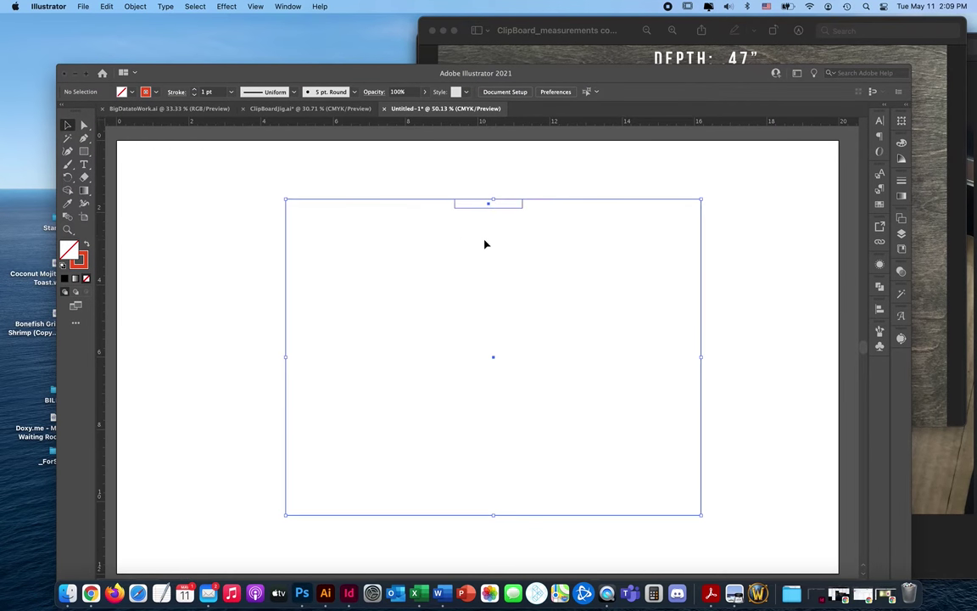
{"action": "left_click", "coordinate": [880, 309]}
{"action": "left_click", "coordinate": [289, 7]}
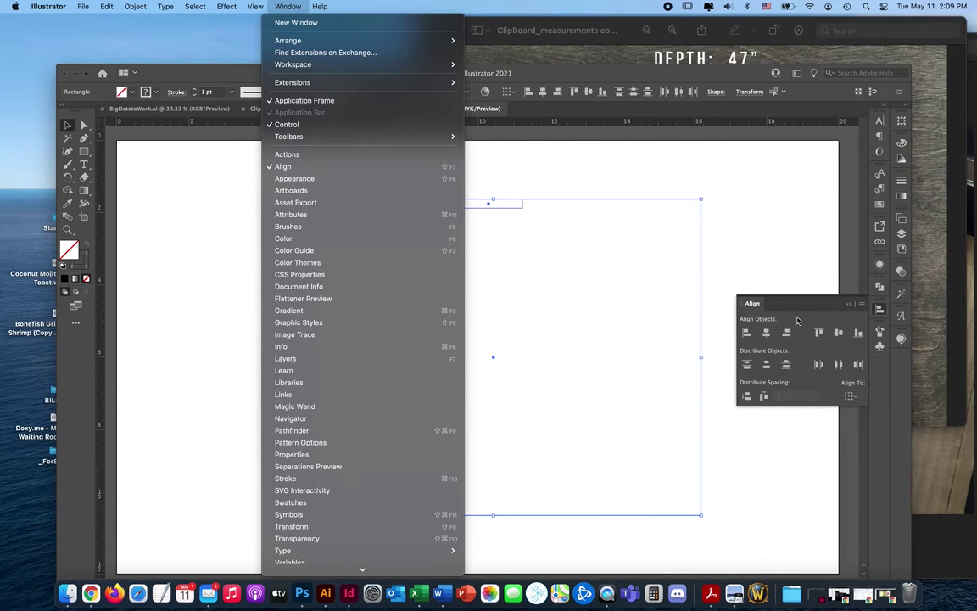
{"action": "left_click", "coordinate": [797, 352]}
{"action": "left_click", "coordinate": [852, 397]}
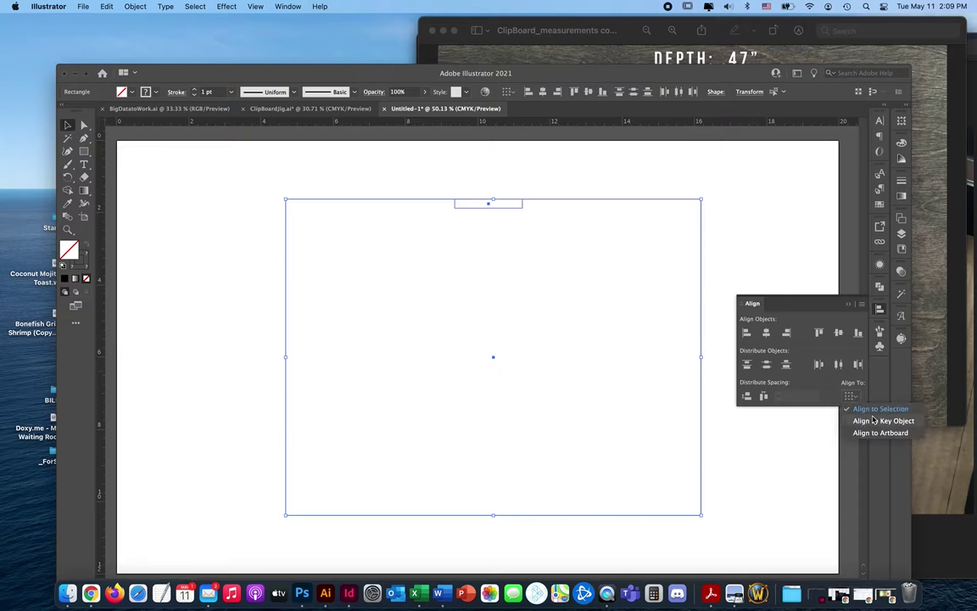
{"action": "left_click", "coordinate": [768, 337]}
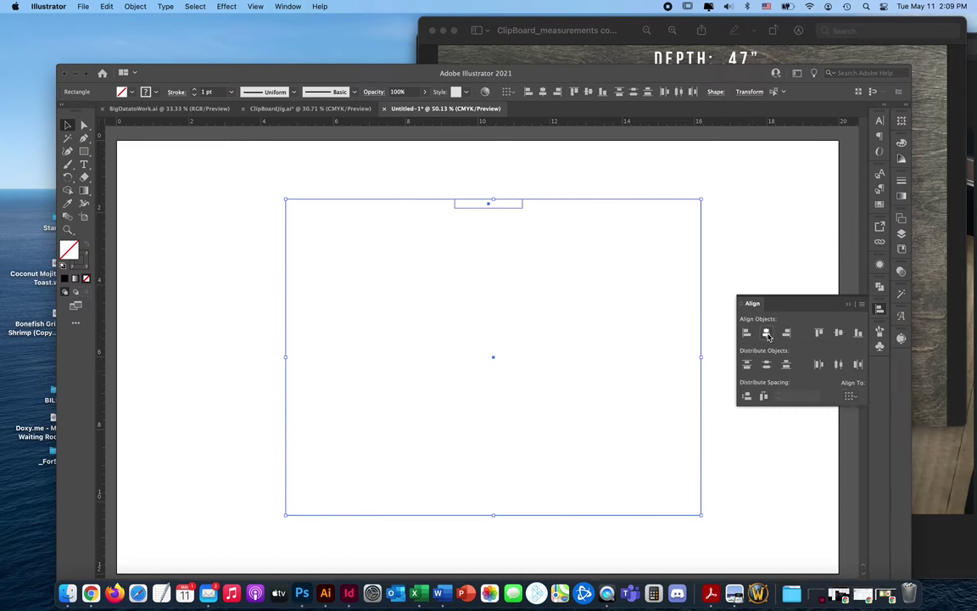
{"action": "left_click", "coordinate": [521, 218]}
{"action": "left_click", "coordinate": [513, 209]}
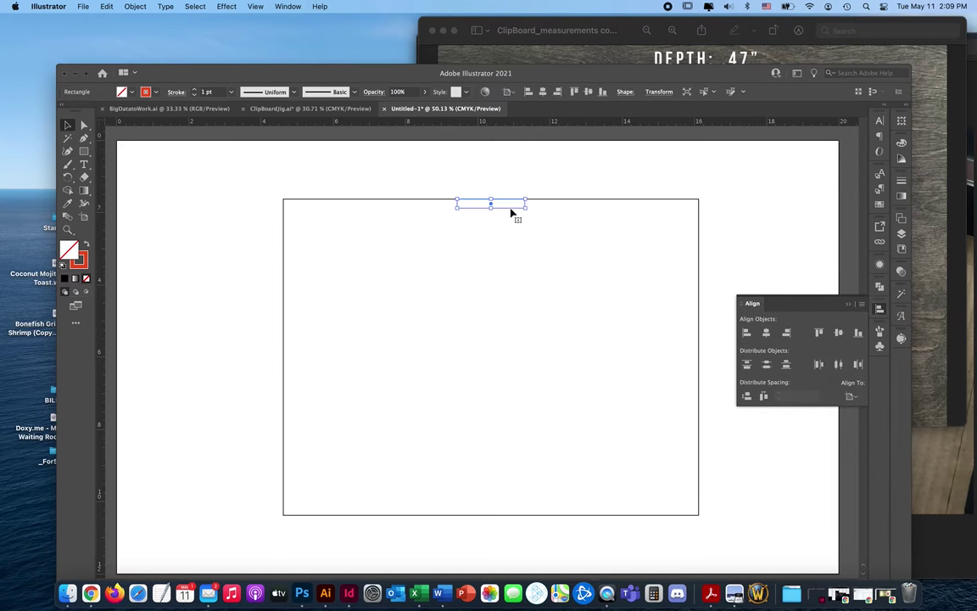
{"action": "left_click", "coordinate": [848, 304]}
Raise the red rectangle 0.25 in and stretch it taller across the top edge
{"action": "left_click", "coordinate": [937, 198]}
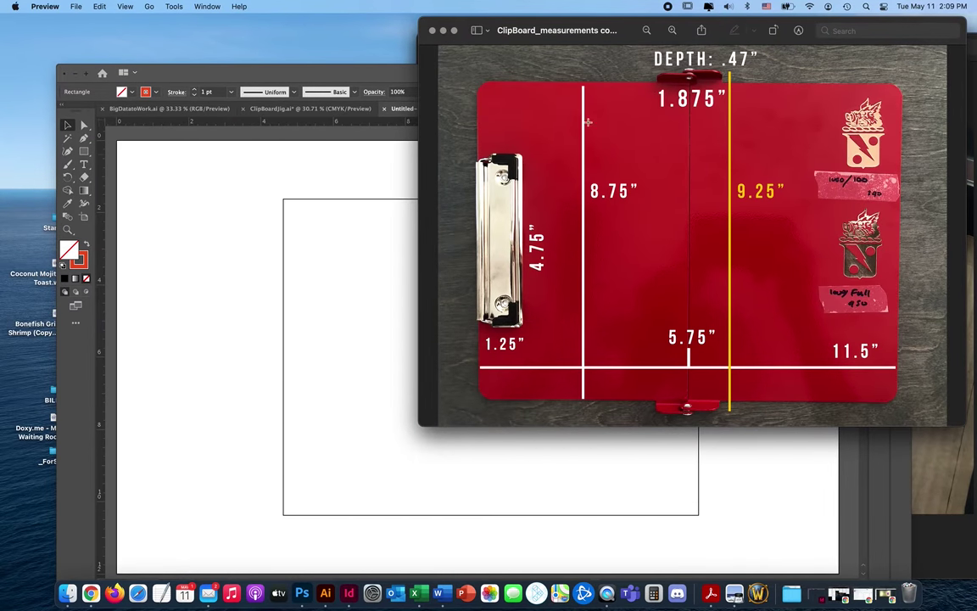
{"action": "left_click", "coordinate": [319, 256]}
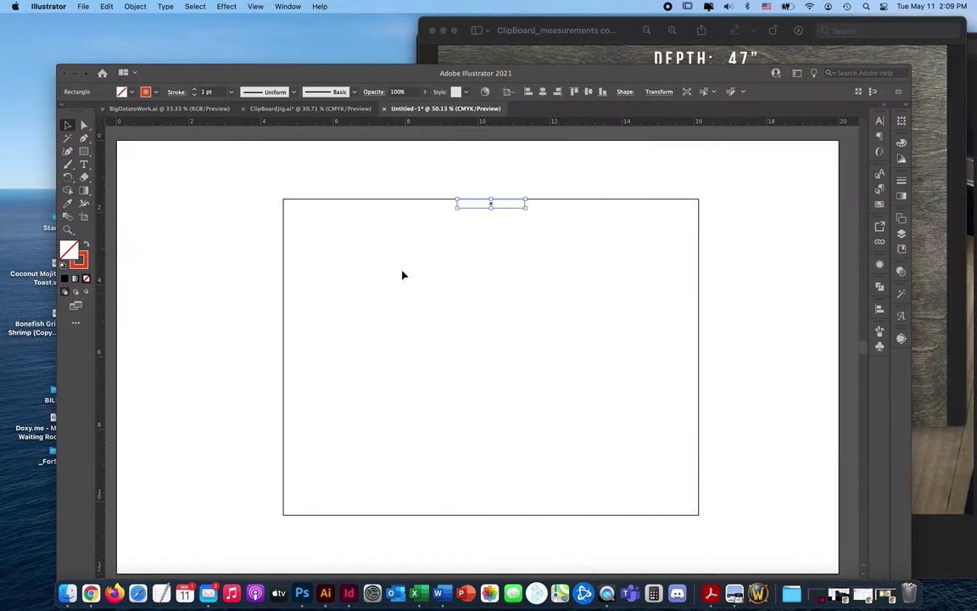
{"action": "left_click_drag", "start_coordinate": [517, 209], "coordinate": [509, 208]}
{"action": "left_click", "coordinate": [502, 209]}
{"action": "left_click", "coordinate": [495, 200]}
{"action": "left_click", "coordinate": [500, 206]}
{"action": "left_click", "coordinate": [492, 202]}
{"action": "left_click_drag", "start_coordinate": [490, 199], "coordinate": [493, 203]}
{"action": "left_click", "coordinate": [560, 235]}
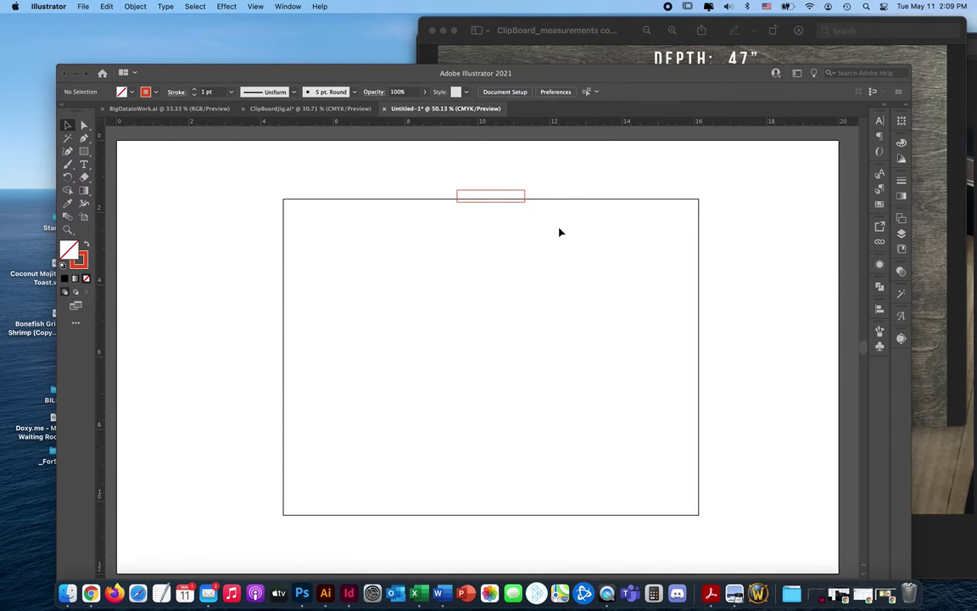
Place a copy of the red rectangle on the clipboard's bottom edge
{"action": "left_click", "coordinate": [500, 192]}
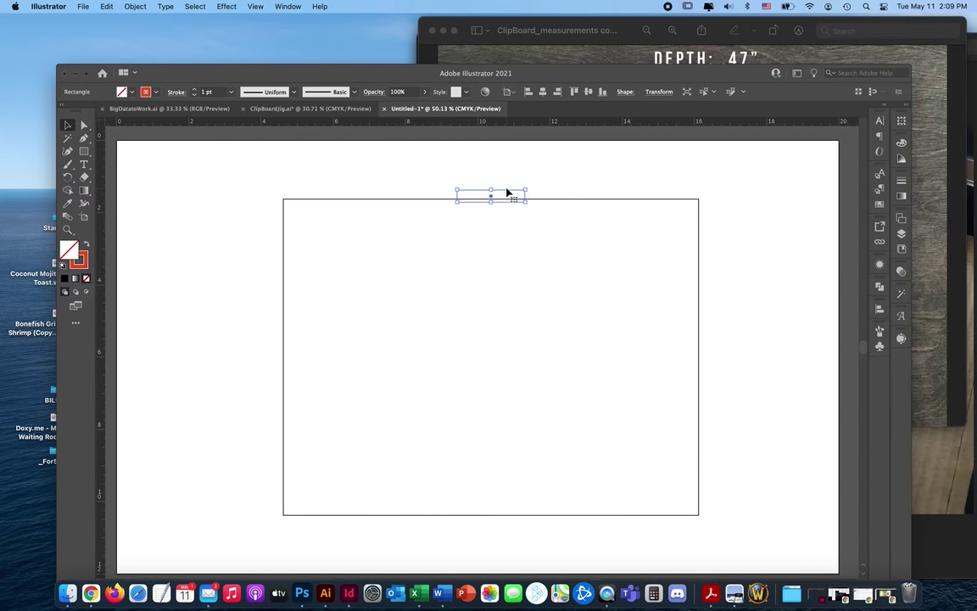
{"action": "left_click_drag", "start_coordinate": [508, 193], "coordinate": [513, 516]}
{"action": "left_click", "coordinate": [595, 550]}
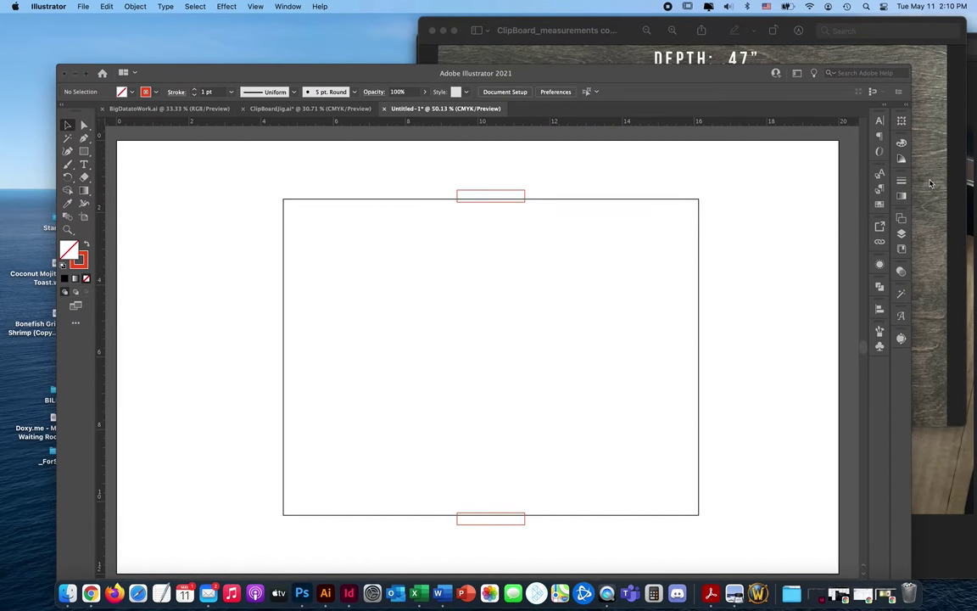
Draw a 1.25 × 4.75 in clip rectangle
{"action": "key", "text": "super+Tab"}
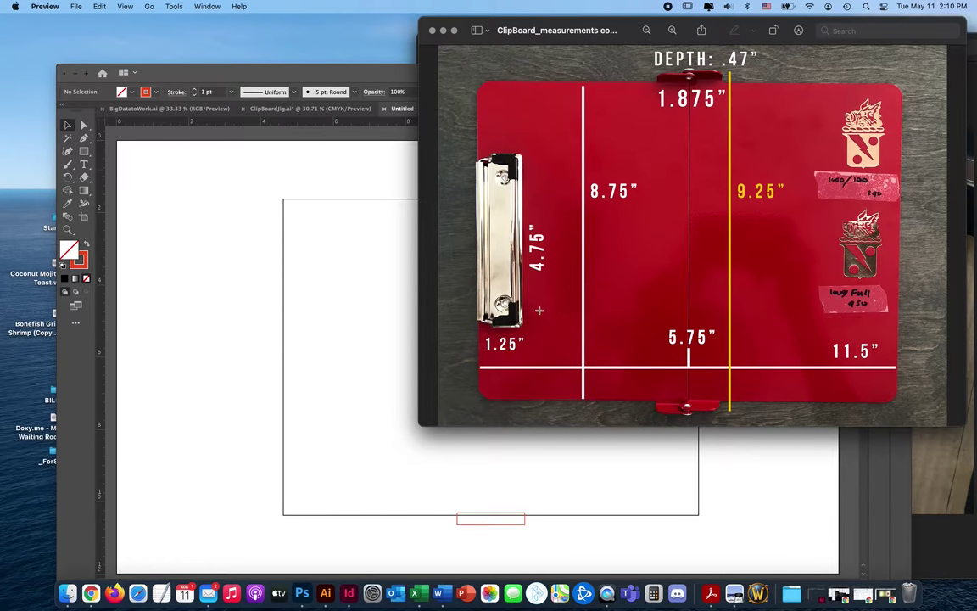
{"action": "left_click", "coordinate": [361, 332]}
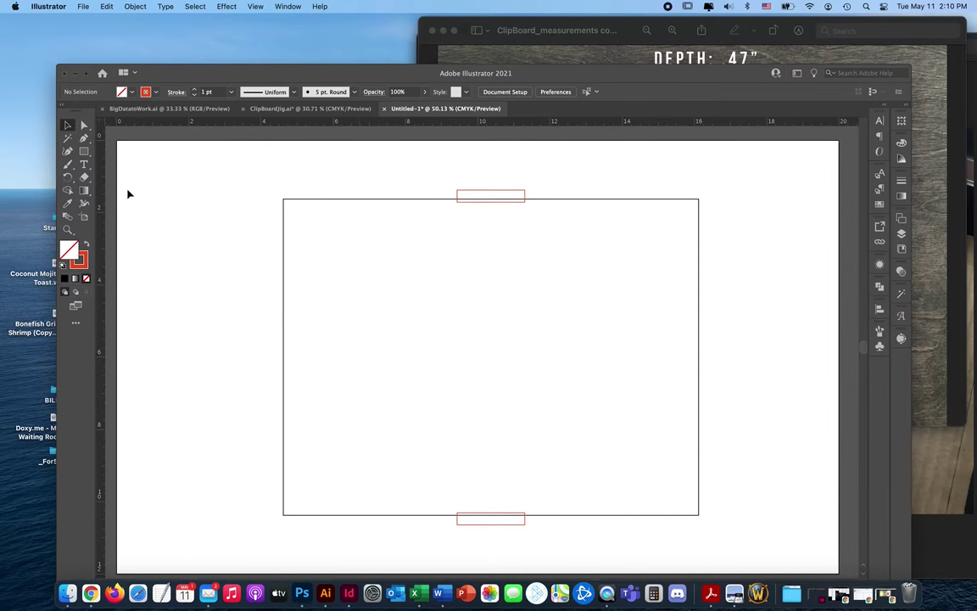
{"action": "left_click", "coordinate": [84, 151]}
{"action": "left_click", "coordinate": [642, 314]}
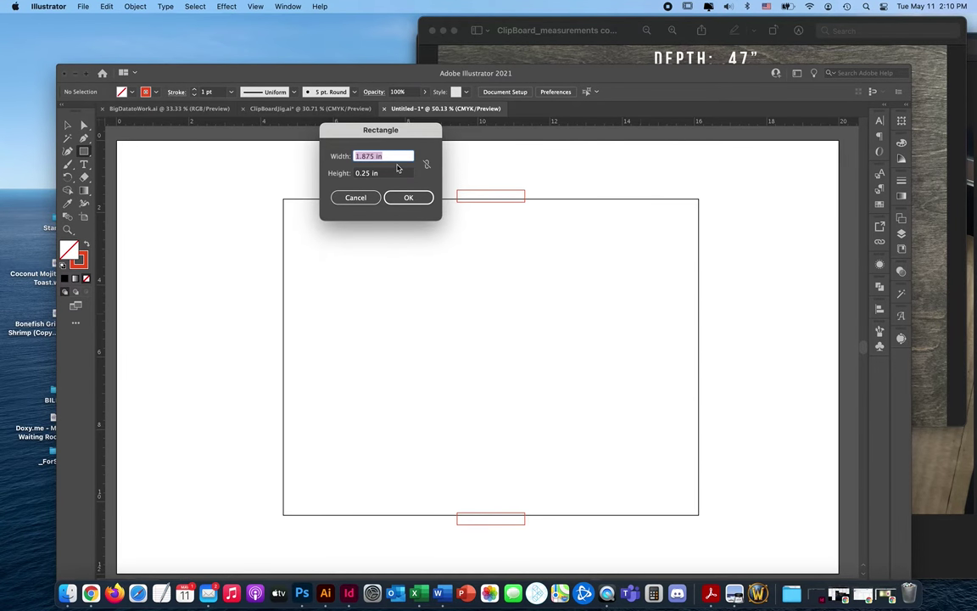
{"action": "key", "text": "Tab"}
{"action": "type", "text": "4"}
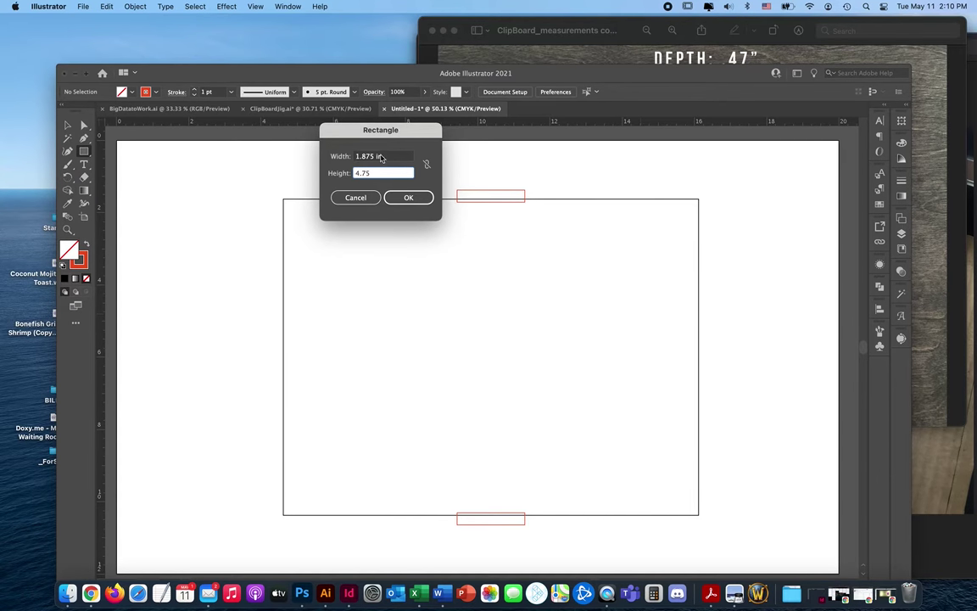
{"action": "left_click", "coordinate": [359, 157]}
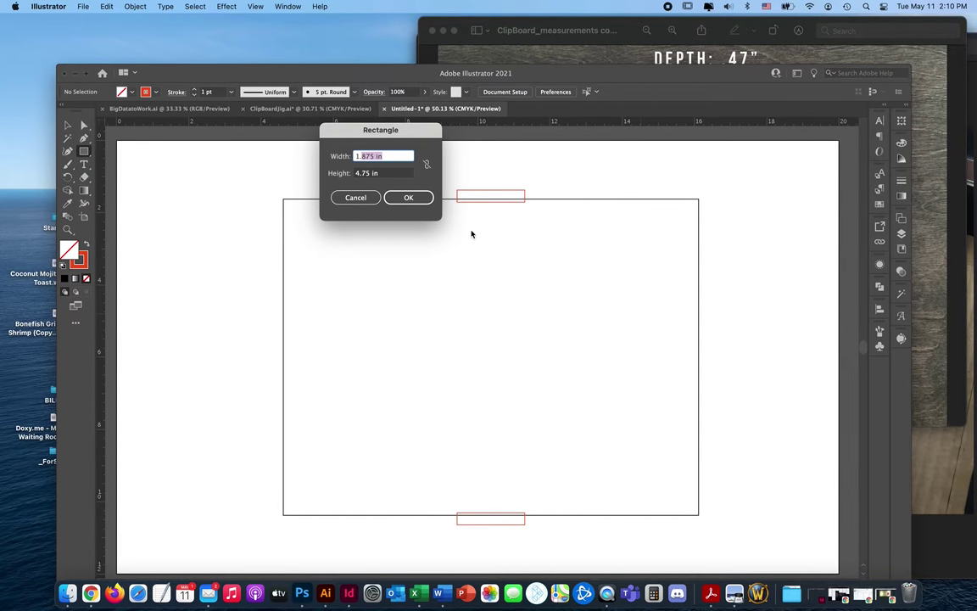
{"action": "type", "text": "1.25"}
{"action": "left_click", "coordinate": [406, 198]}
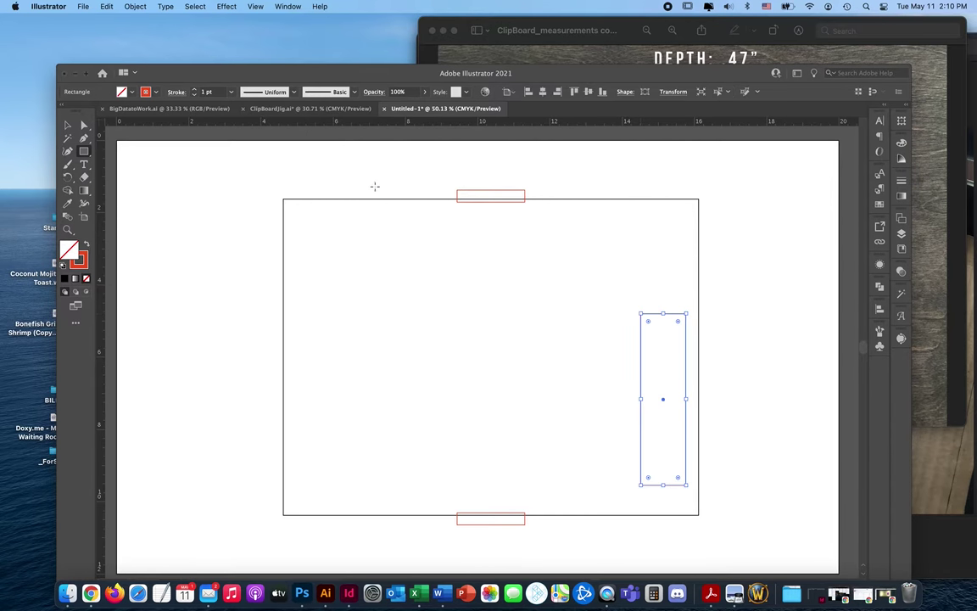
Move the clip rectangle to the outline's right edge and bring up the measurements photo
{"action": "left_click", "coordinate": [55, 115]}
{"action": "left_click", "coordinate": [928, 249]}
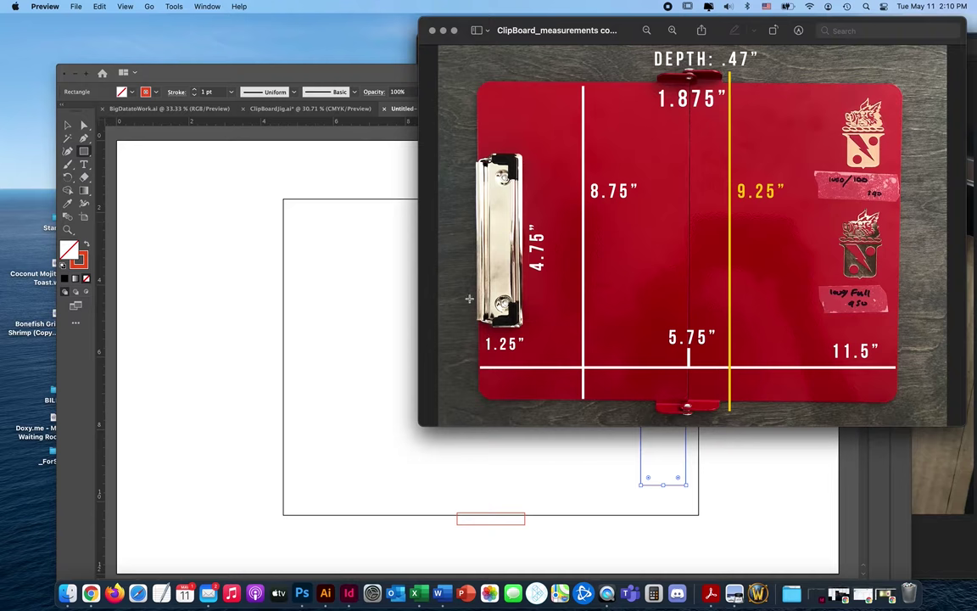
{"action": "left_click", "coordinate": [378, 395]}
{"action": "key", "text": "v"}
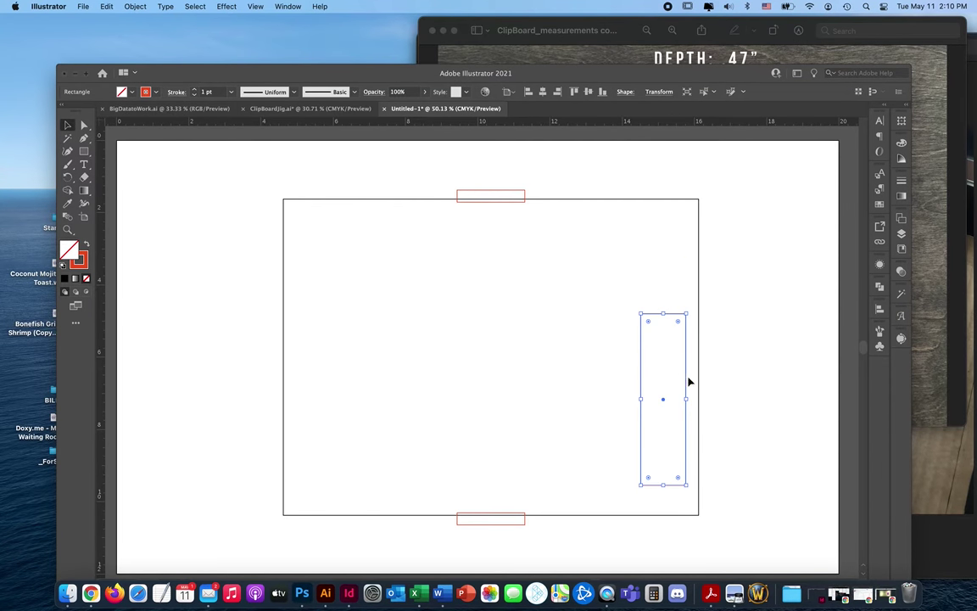
{"action": "left_click_drag", "start_coordinate": [687, 384], "coordinate": [706, 359]}
{"action": "left_click", "coordinate": [729, 334]}
{"action": "left_click", "coordinate": [698, 351]}
{"action": "left_click", "coordinate": [718, 384]}
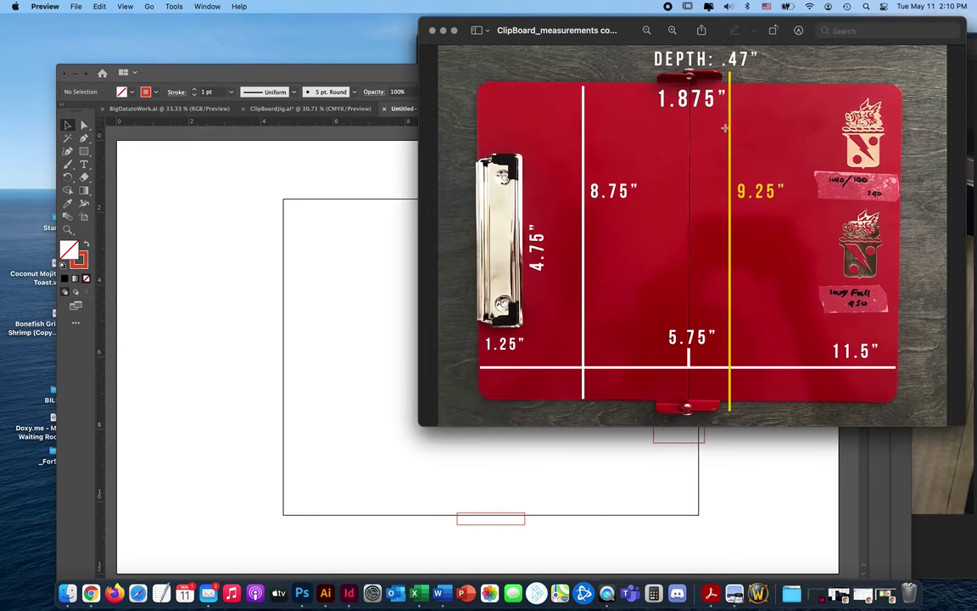
{"action": "left_click", "coordinate": [828, 53]}
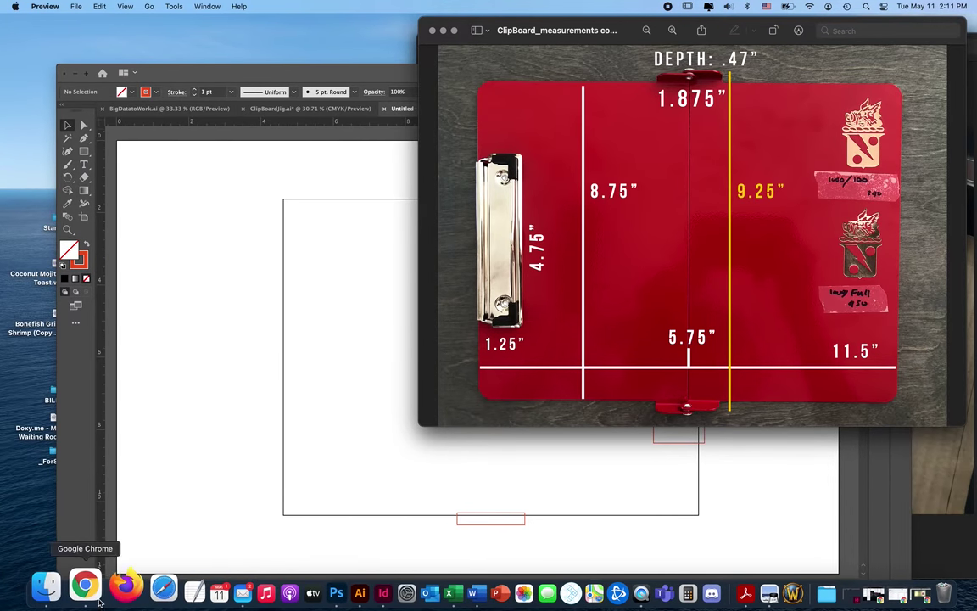
In Chrome, minimize the Trello board and restore the Glowforge RedRippersLogo design
{"action": "left_click", "coordinate": [96, 594]}
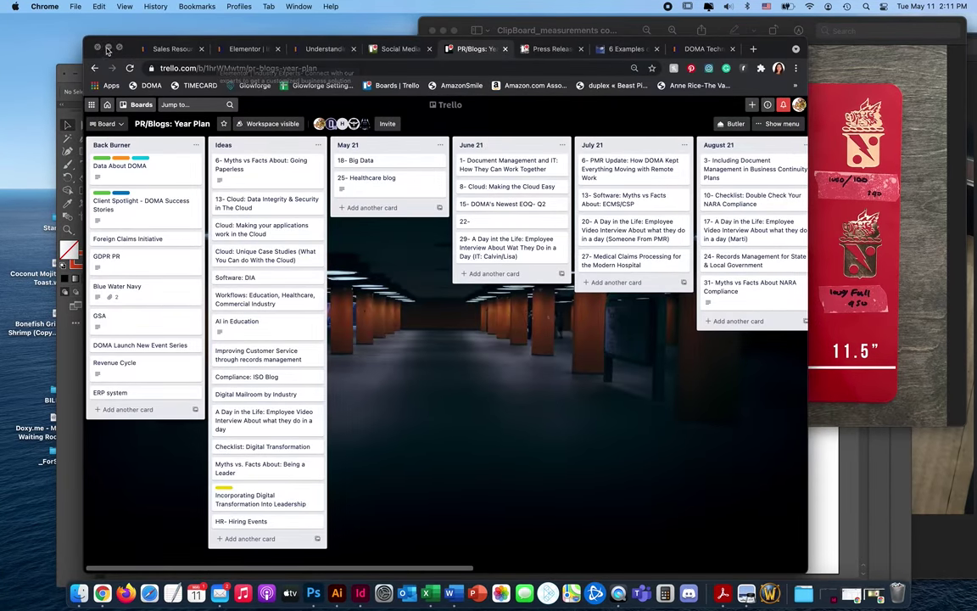
{"action": "left_click", "coordinate": [108, 50]}
{"action": "left_click", "coordinate": [872, 584]}
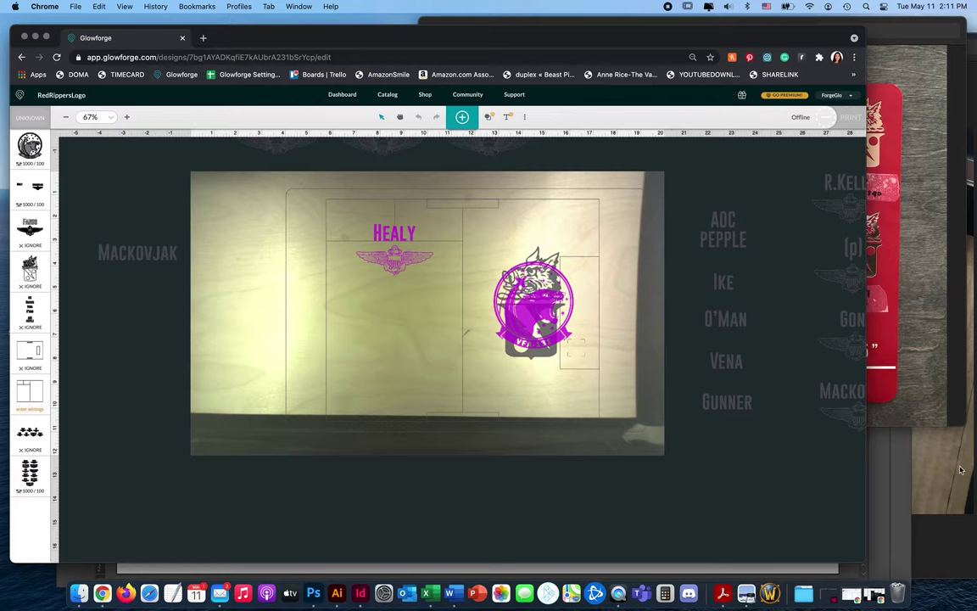
Back in the Illustrator layout, set the stroke colour to green
{"action": "left_click", "coordinate": [880, 476]}
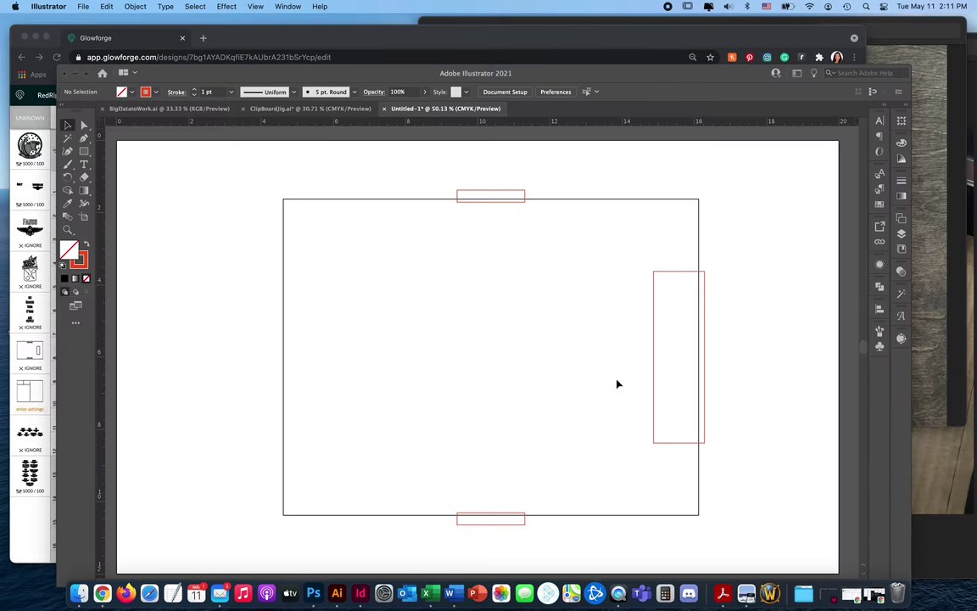
{"action": "double_click", "coordinate": [85, 258]}
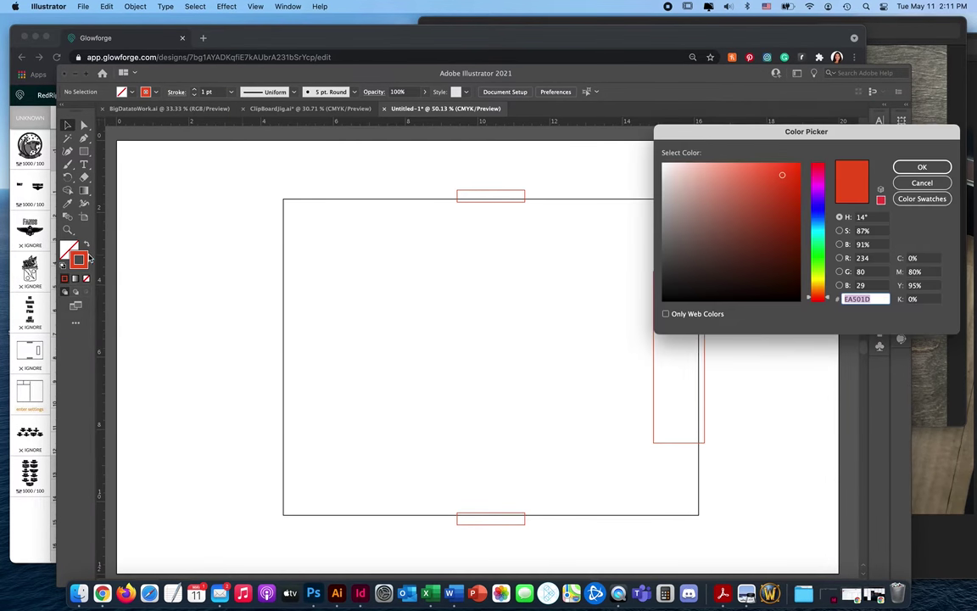
{"action": "left_click", "coordinate": [821, 265]}
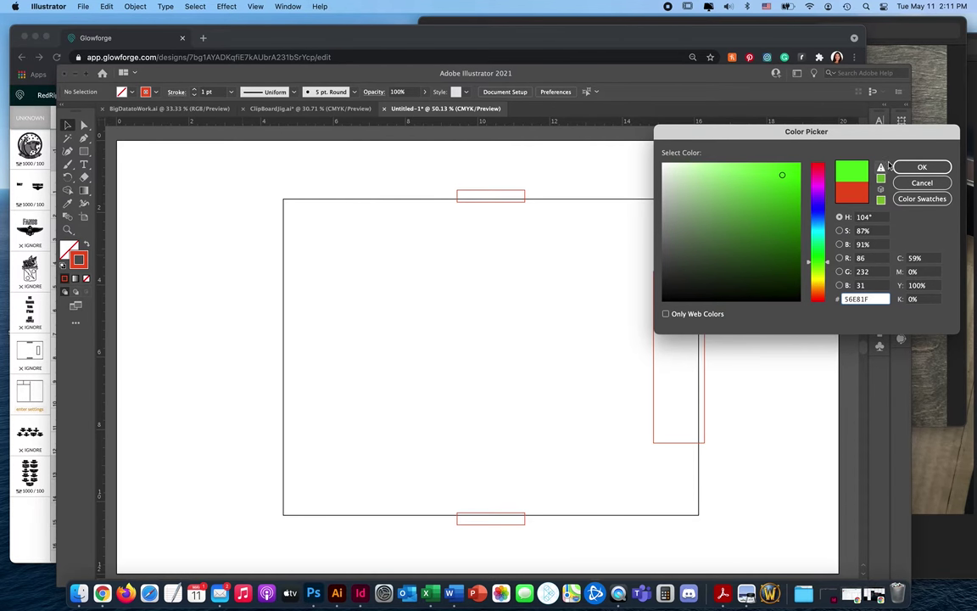
{"action": "key", "text": "Return"}
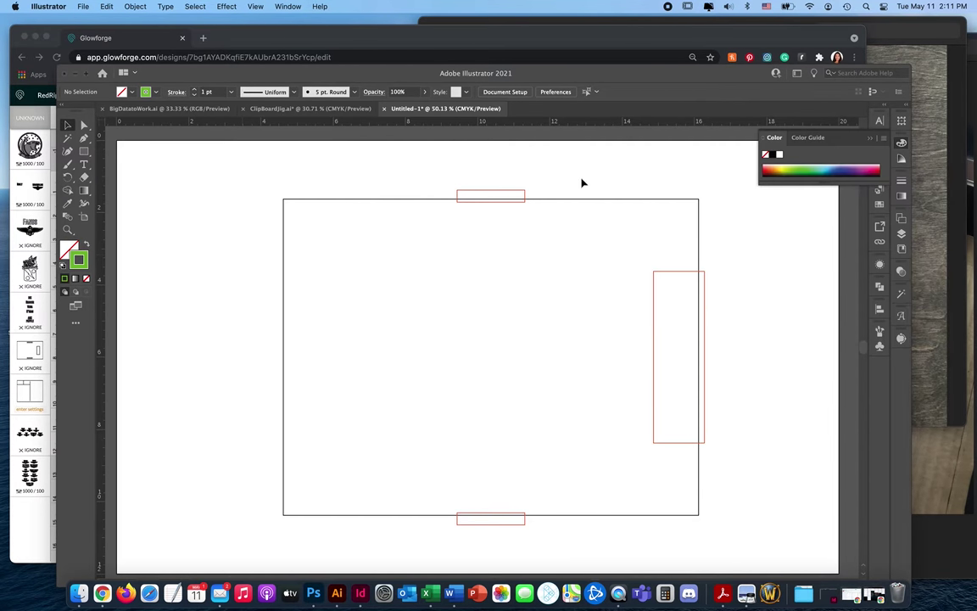
Draw a vertical centre line between the top and bottom clip tabs with the Line Segment tool
{"action": "left_click", "coordinate": [84, 151]}
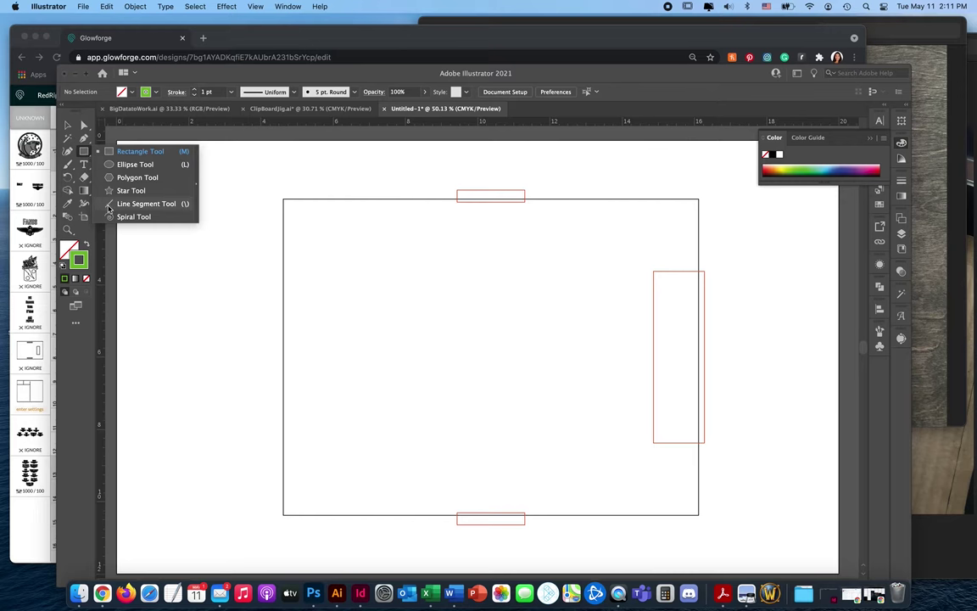
{"action": "left_click", "coordinate": [140, 203]}
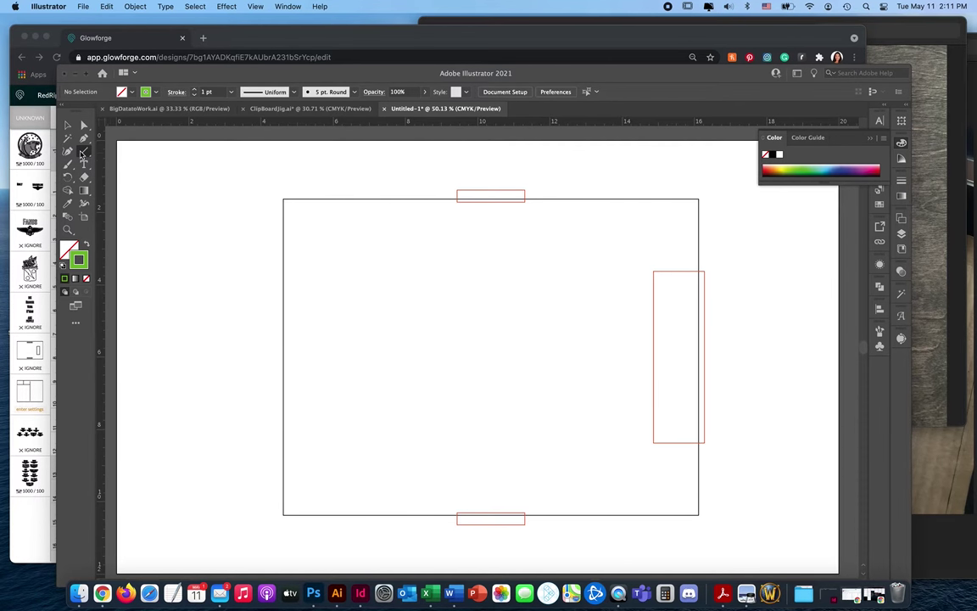
{"action": "left_click", "coordinate": [83, 152]}
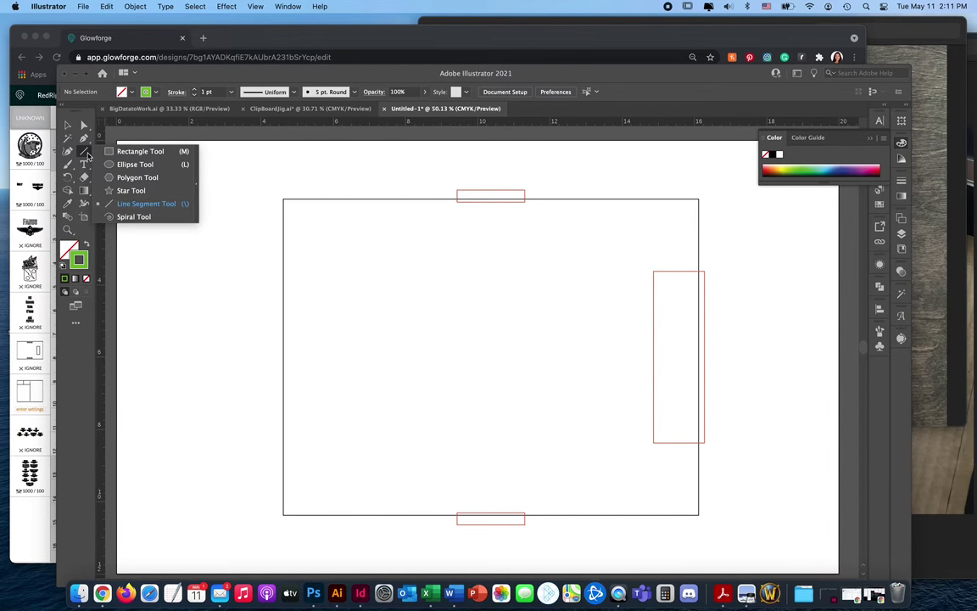
{"action": "left_click_drag", "start_coordinate": [491, 196], "coordinate": [490, 520]}
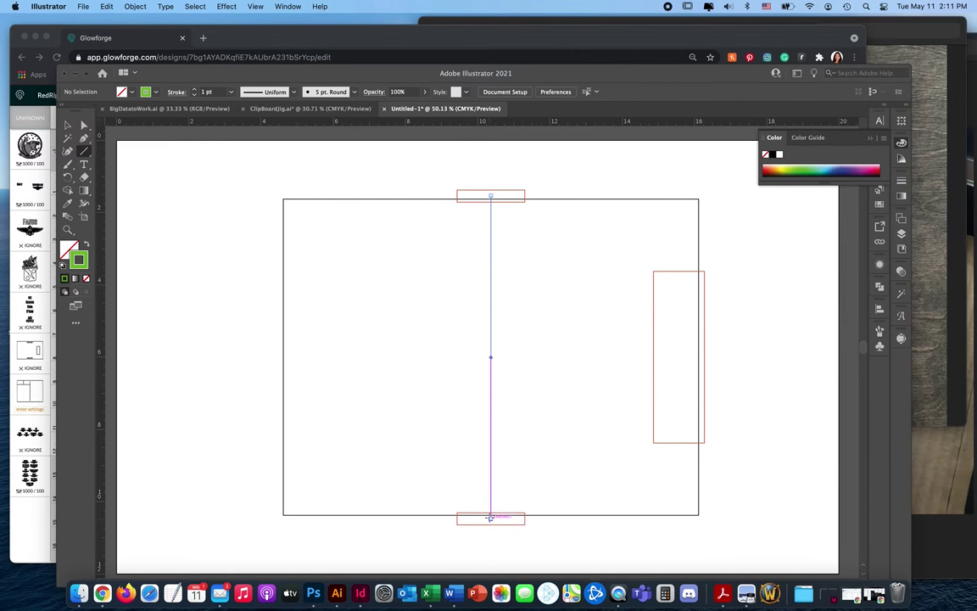
{"action": "left_click", "coordinate": [68, 126]}
{"action": "left_click", "coordinate": [130, 201]}
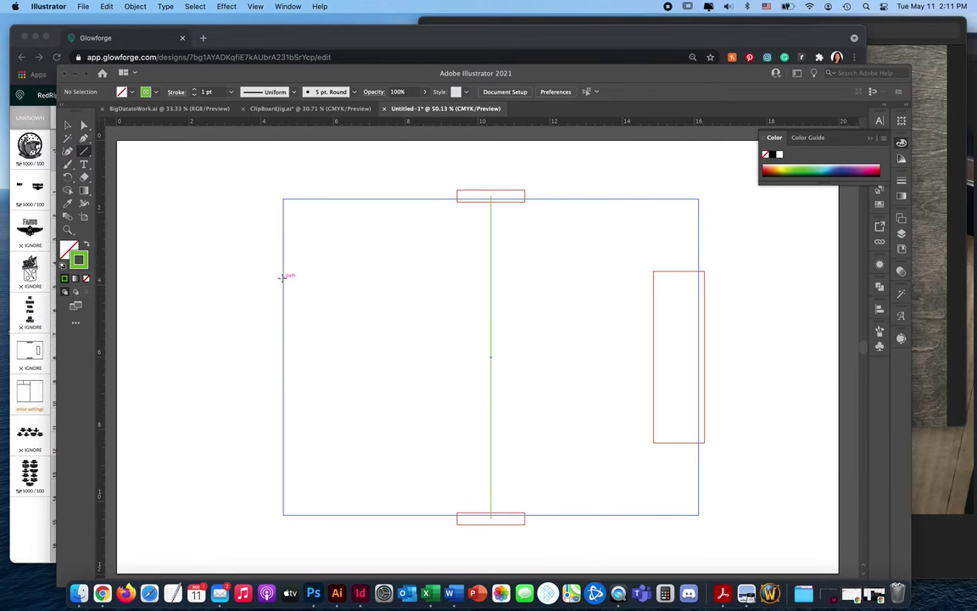
Draw a horizontal and a vertical line boxing off the upper-left section
{"action": "left_click_drag", "start_coordinate": [283, 276], "coordinate": [491, 277]}
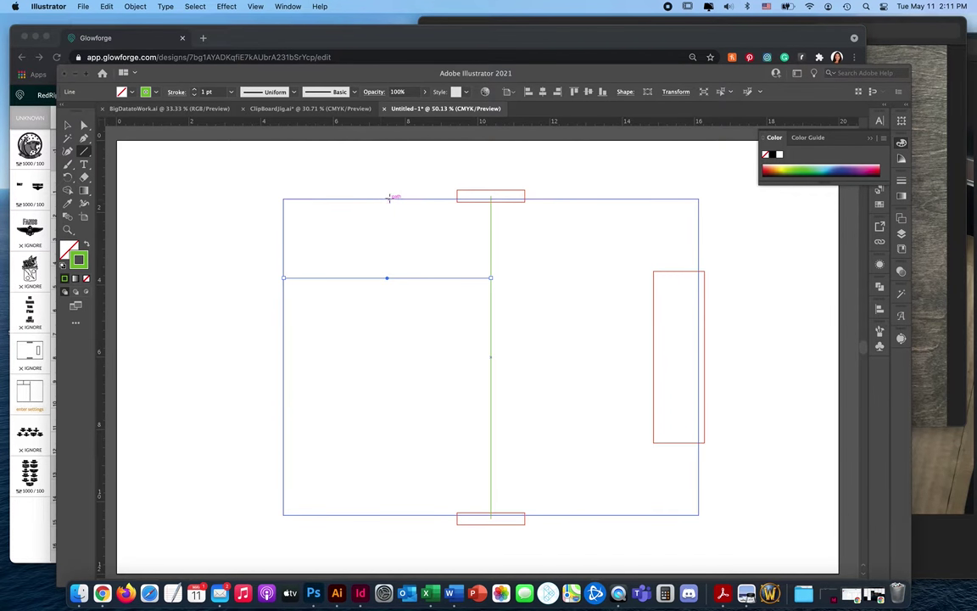
{"action": "left_click_drag", "start_coordinate": [386, 200], "coordinate": [388, 277]}
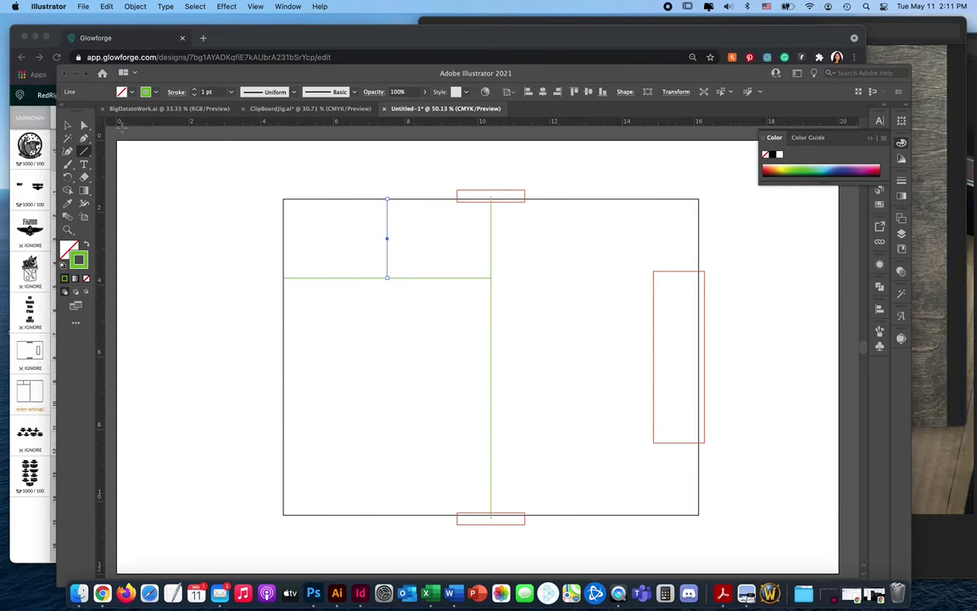
{"action": "left_click", "coordinate": [68, 125]}
{"action": "left_click", "coordinate": [181, 210]}
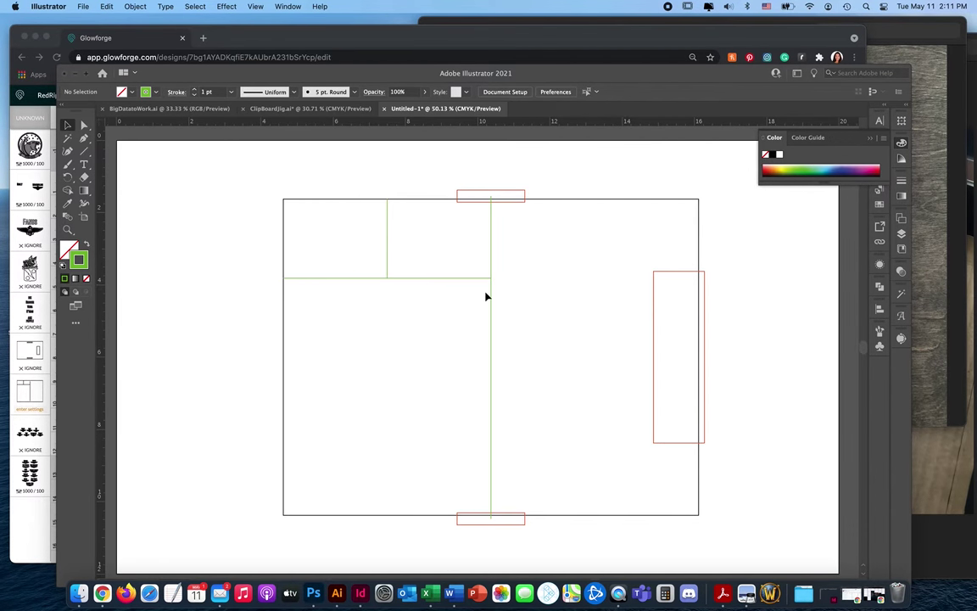
Select the clipboard outline rectangle and round its four corners to about 0.625 in
{"action": "left_click", "coordinate": [467, 278]}
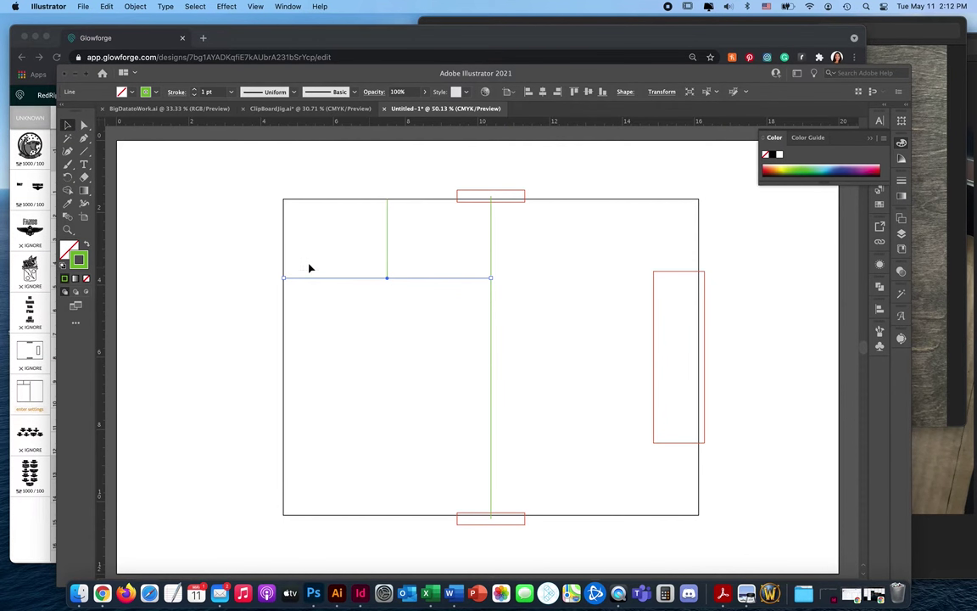
{"action": "left_click", "coordinate": [478, 312]}
{"action": "left_click_drag", "start_coordinate": [534, 241], "coordinate": [373, 318]}
{"action": "left_click", "coordinate": [656, 272]}
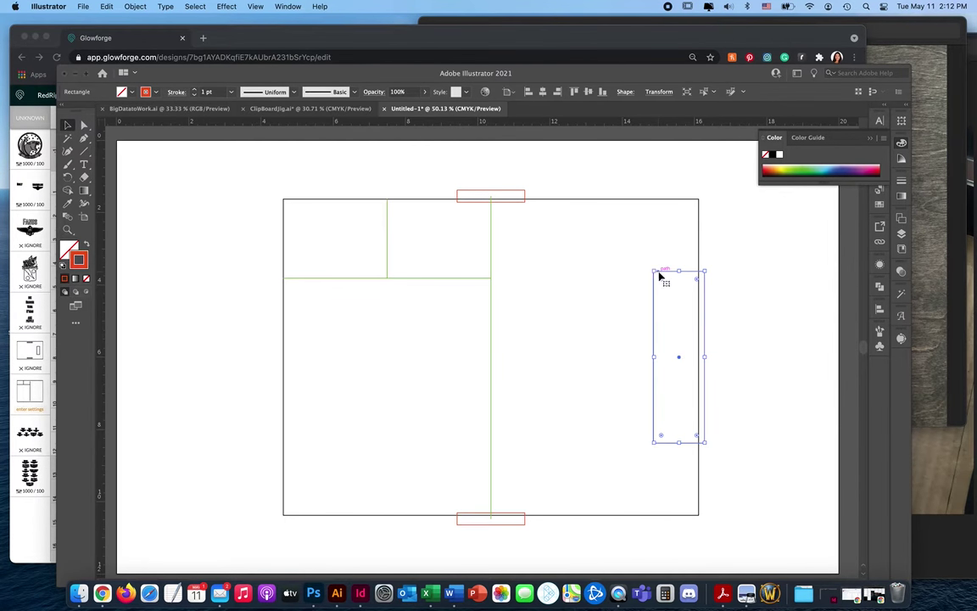
{"action": "left_click", "coordinate": [512, 196]}
{"action": "left_click", "coordinate": [645, 221]}
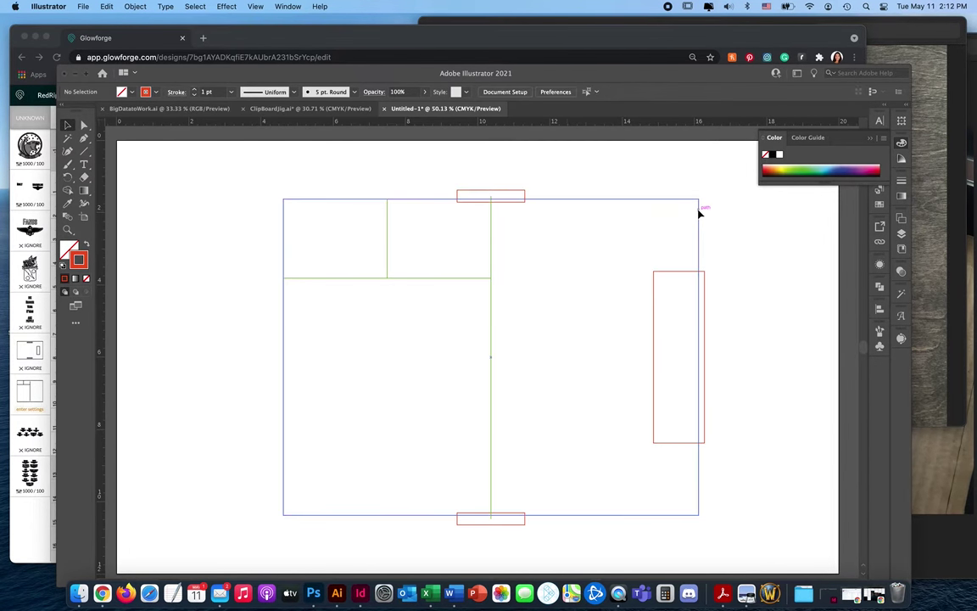
{"action": "left_click", "coordinate": [699, 214]}
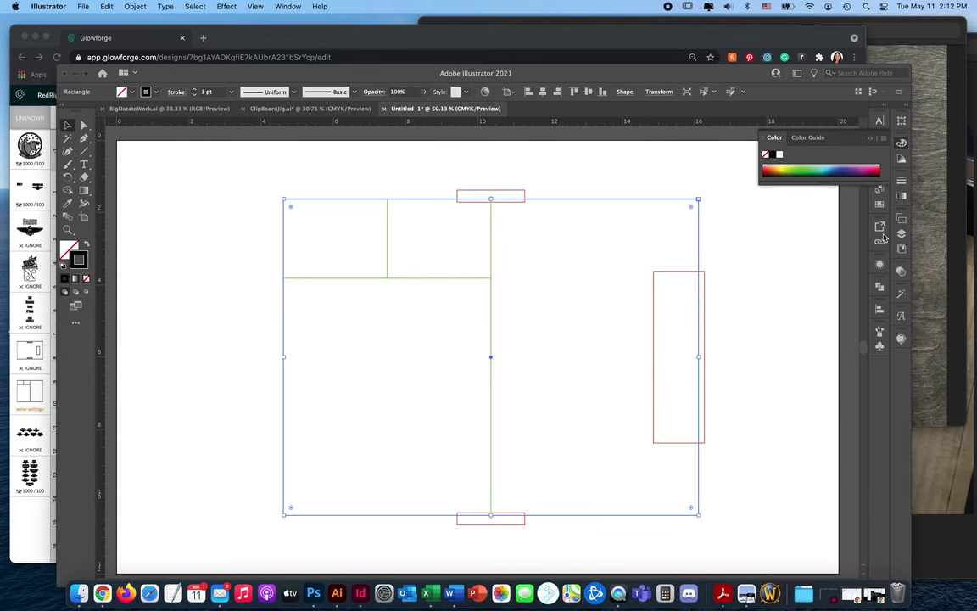
{"action": "left_click", "coordinate": [82, 125]}
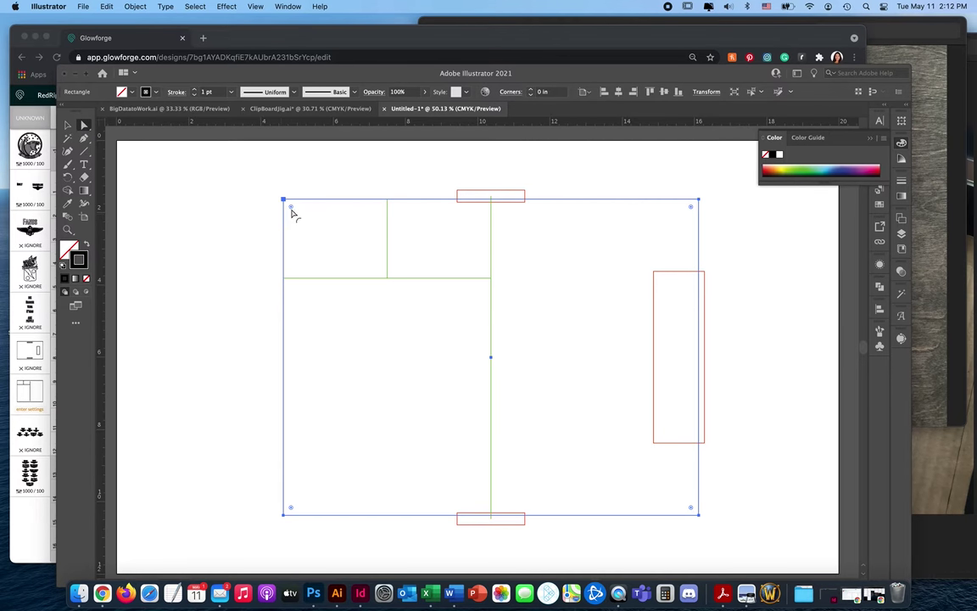
{"action": "left_click_drag", "start_coordinate": [291, 208], "coordinate": [305, 226]}
Compare the corners against the measurement photo, then close it and return to the layout
{"action": "left_click", "coordinate": [954, 246]}
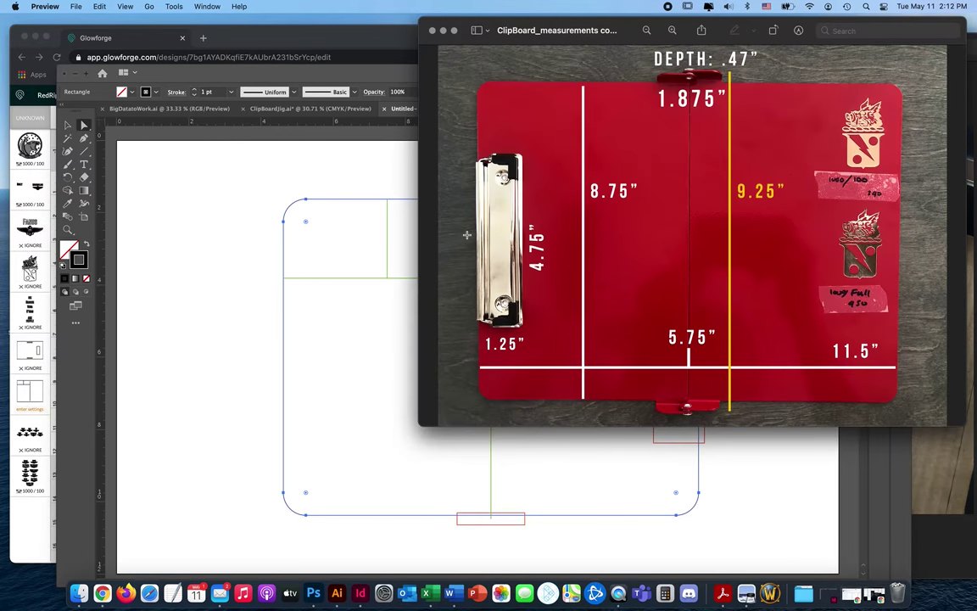
{"action": "left_click", "coordinate": [67, 118]}
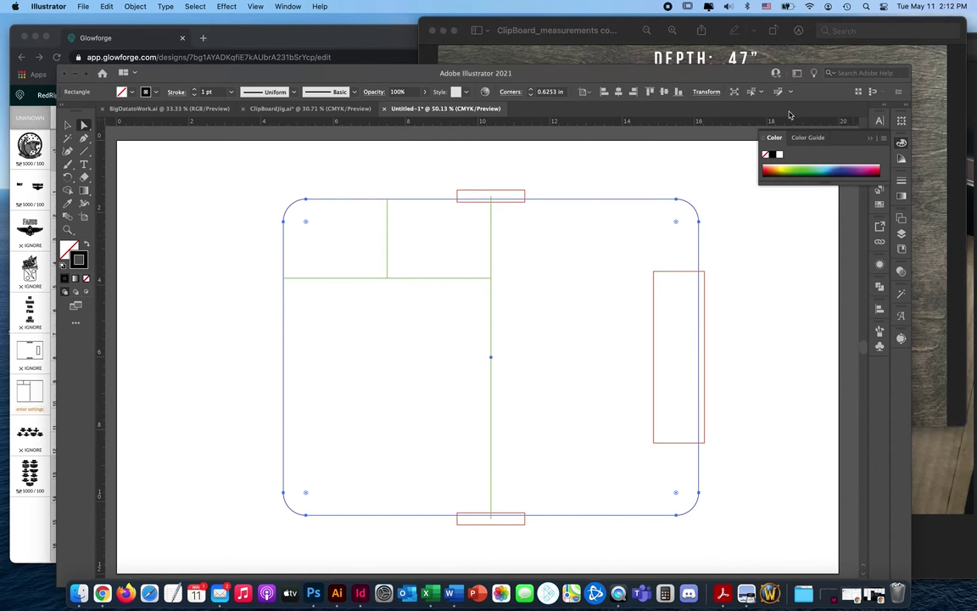
{"action": "left_click", "coordinate": [566, 41]}
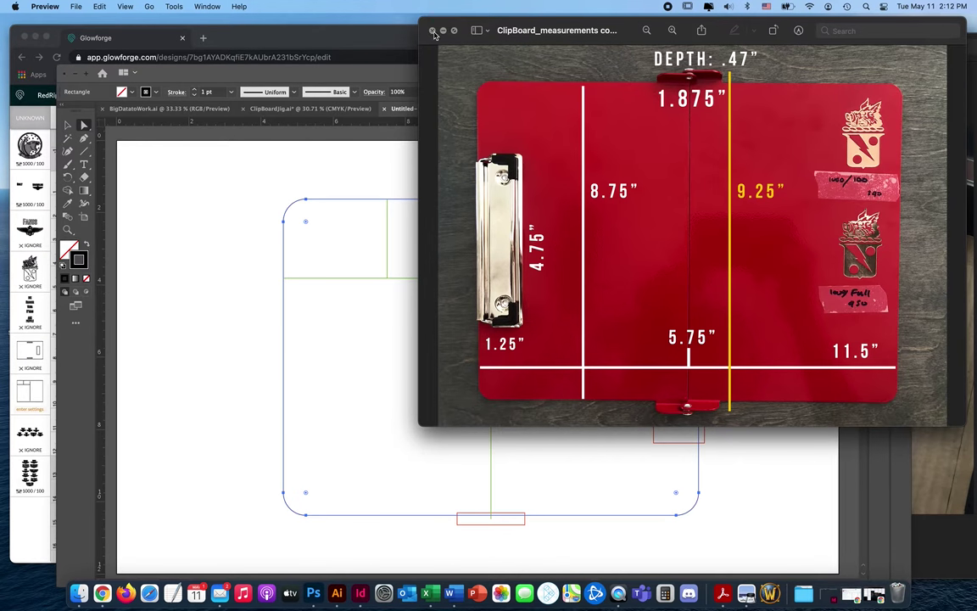
{"action": "left_click", "coordinate": [433, 33]}
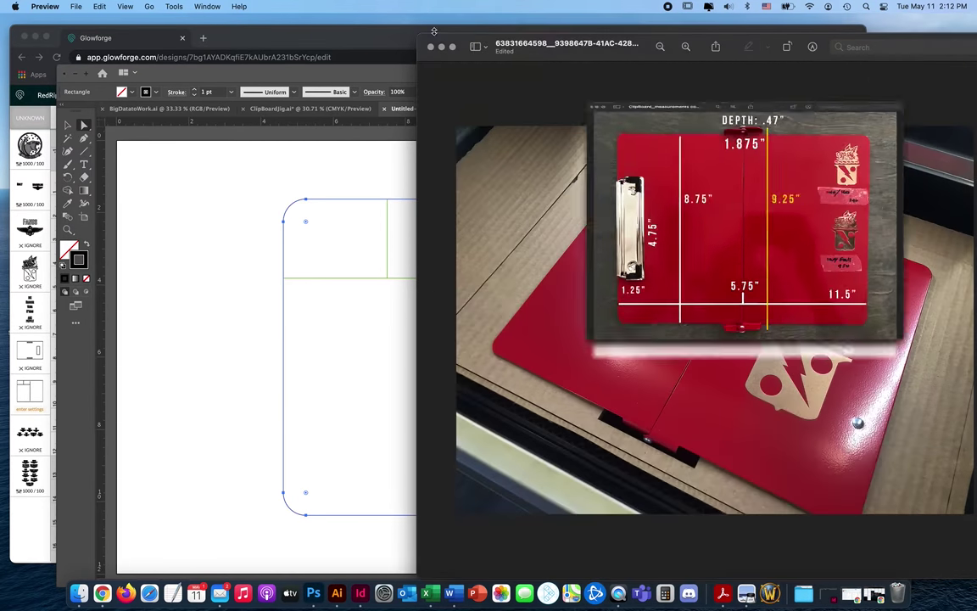
{"action": "left_click", "coordinate": [232, 178]}
Place ClipBoard_measurements.jpg from the Desktop onto the artboard, then undo that placement
{"action": "left_click", "coordinate": [196, 152]}
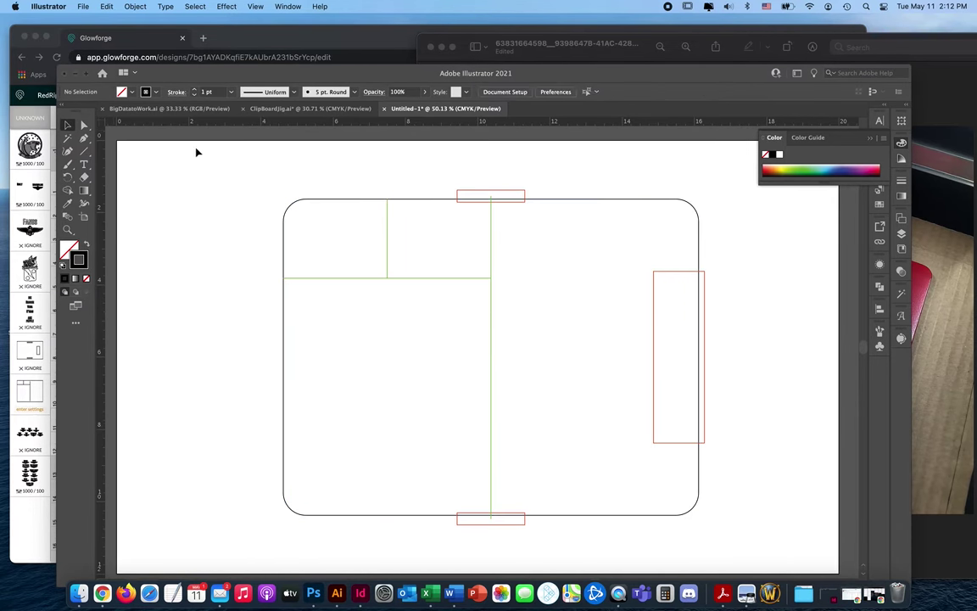
{"action": "left_click", "coordinate": [83, 6]}
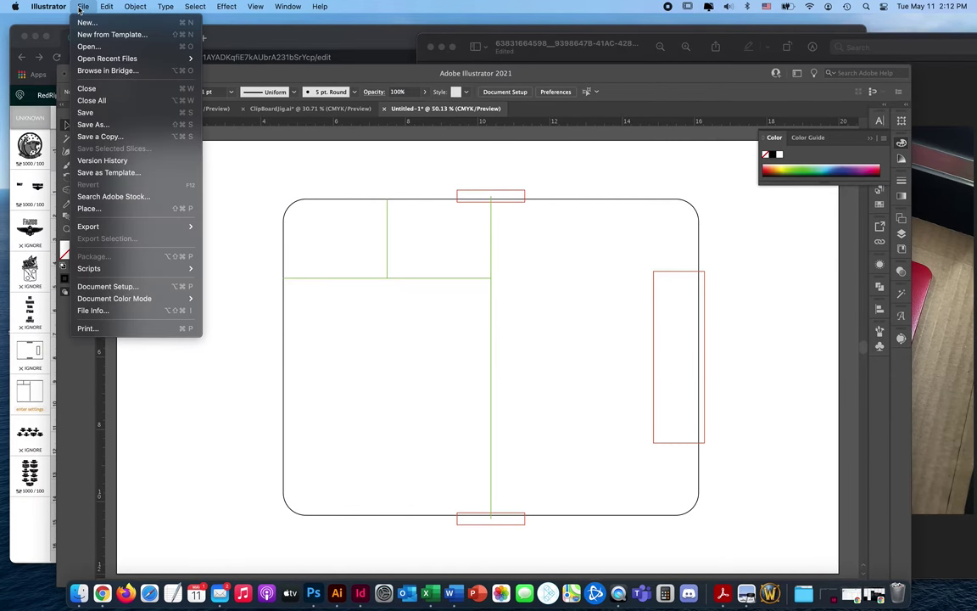
{"action": "left_click", "coordinate": [110, 208]}
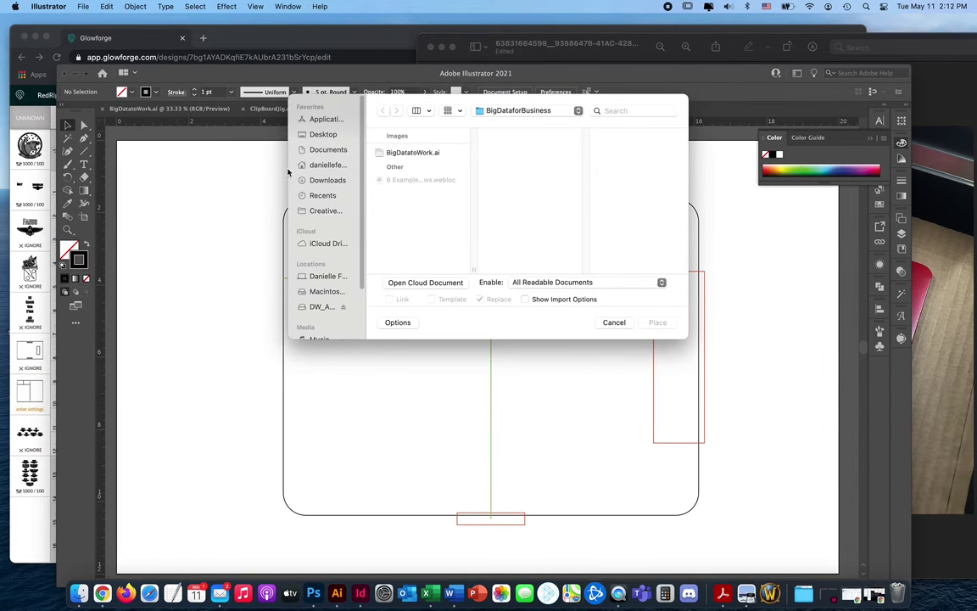
{"action": "left_click", "coordinate": [327, 134]}
{"action": "scroll", "coordinate": [415, 253], "scroll_direction": "down", "scroll_amount": 5}
{"action": "scroll", "coordinate": [415, 253], "scroll_direction": "up", "scroll_amount": 1}
{"action": "left_click", "coordinate": [416, 167]}
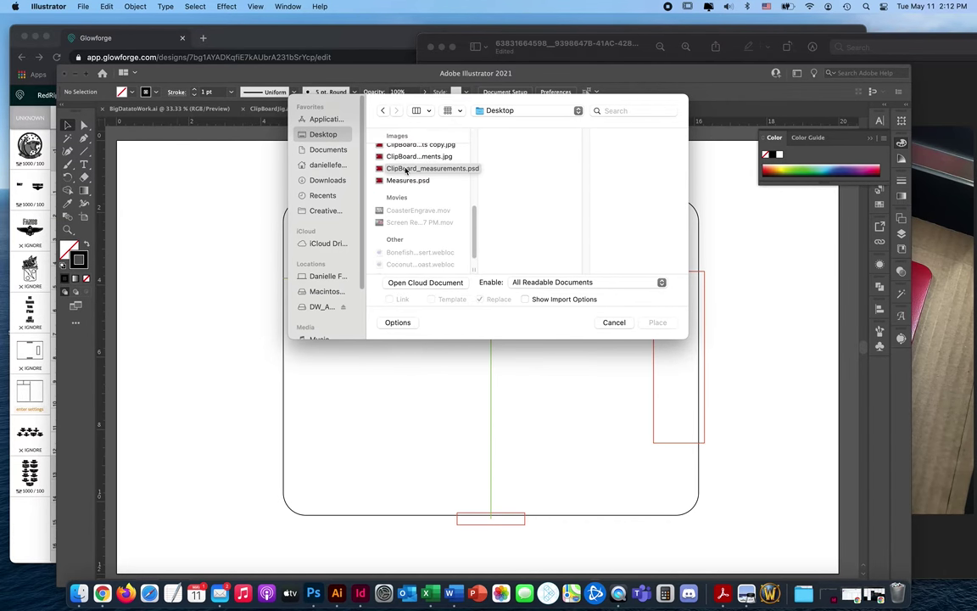
{"action": "left_click", "coordinate": [415, 156]}
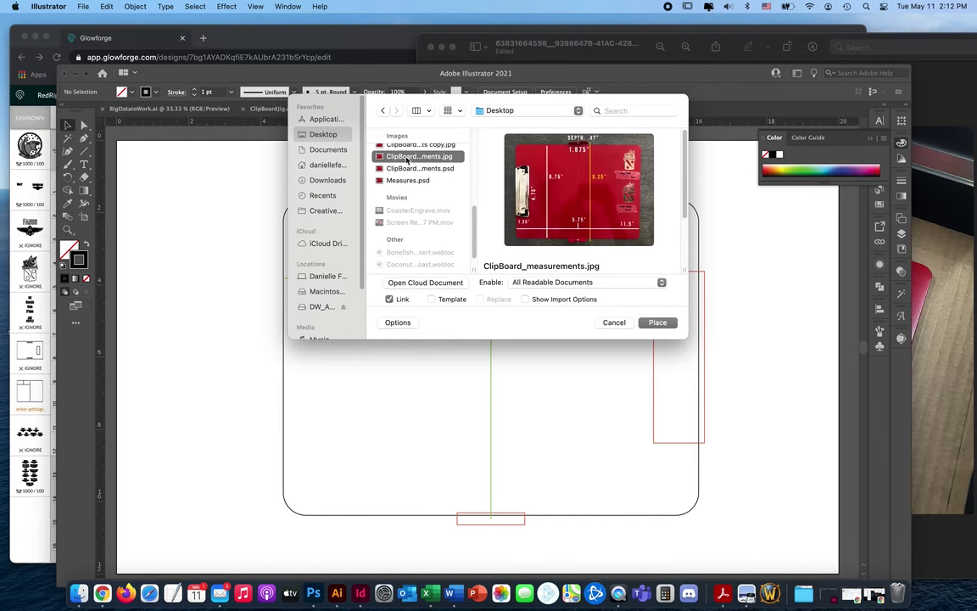
{"action": "left_click", "coordinate": [651, 322]}
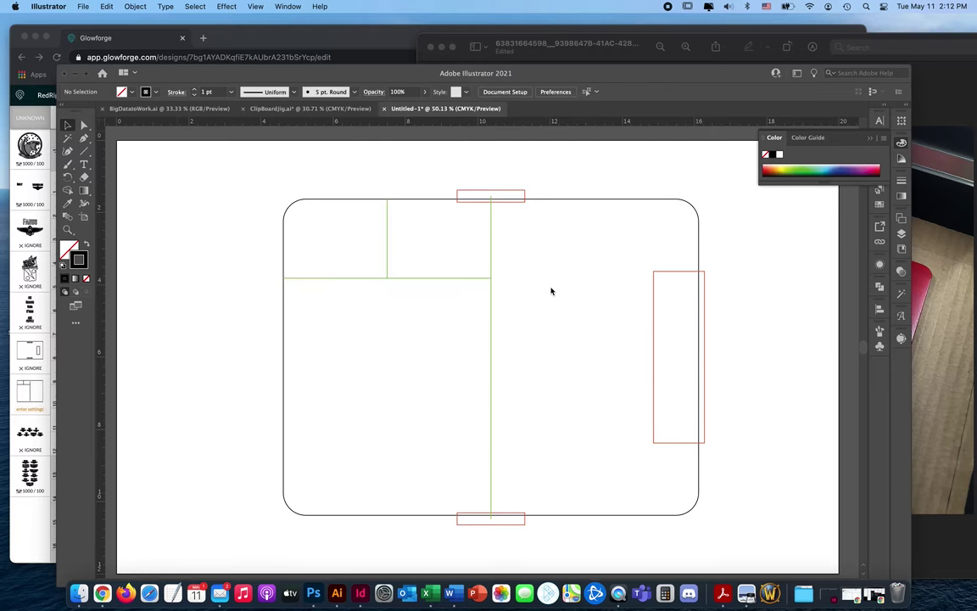
{"action": "left_click", "coordinate": [210, 158]}
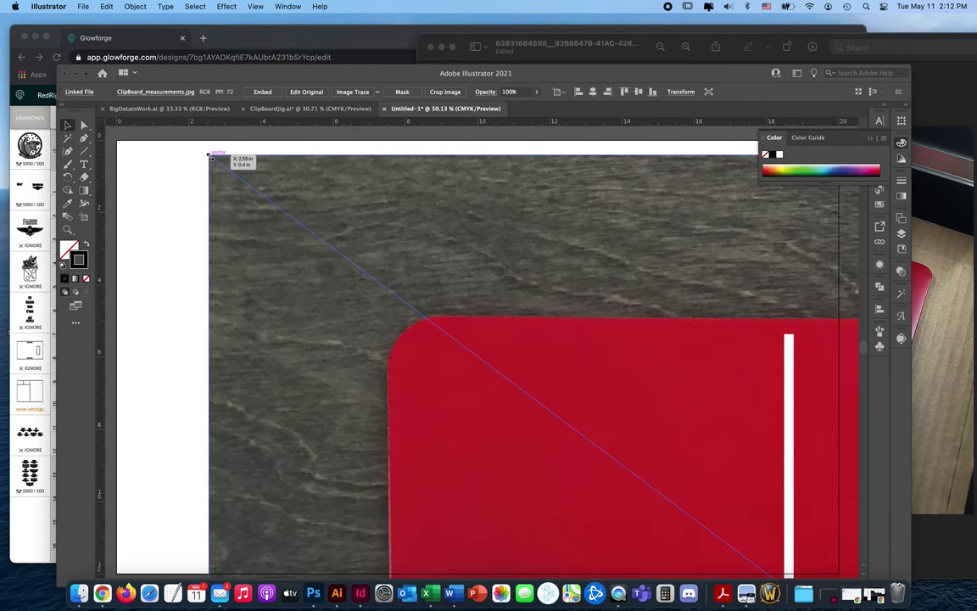
{"action": "key", "text": "super+z"}
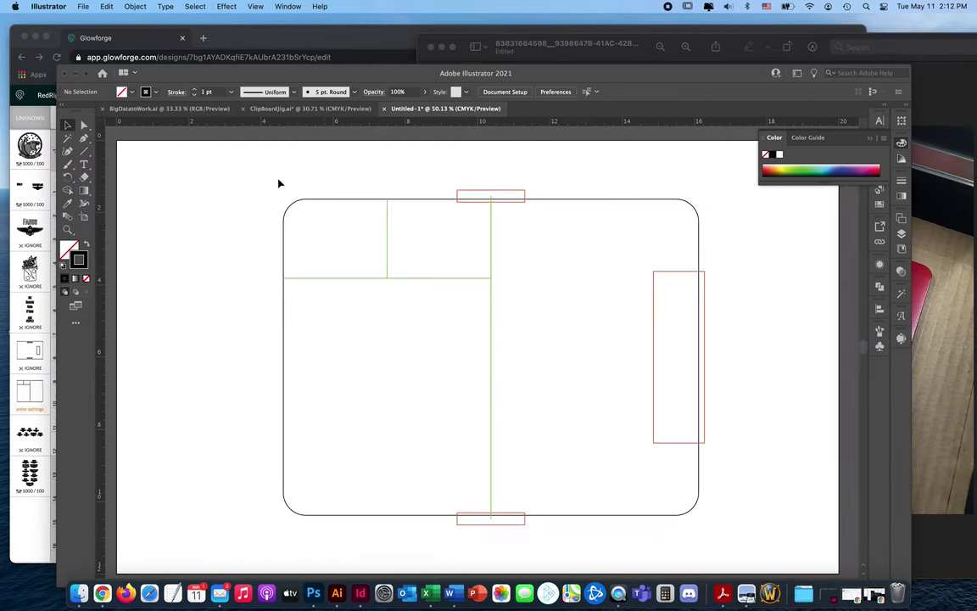
Place ClipBoard_measurements.jpg again so it is loaded for dropping
{"action": "left_click", "coordinate": [83, 6]}
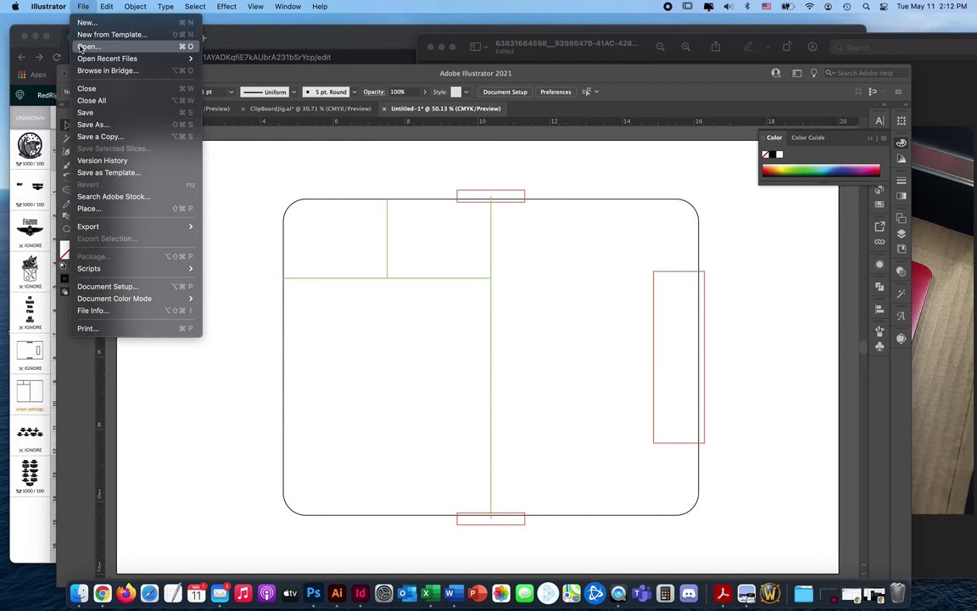
{"action": "left_click", "coordinate": [89, 209]}
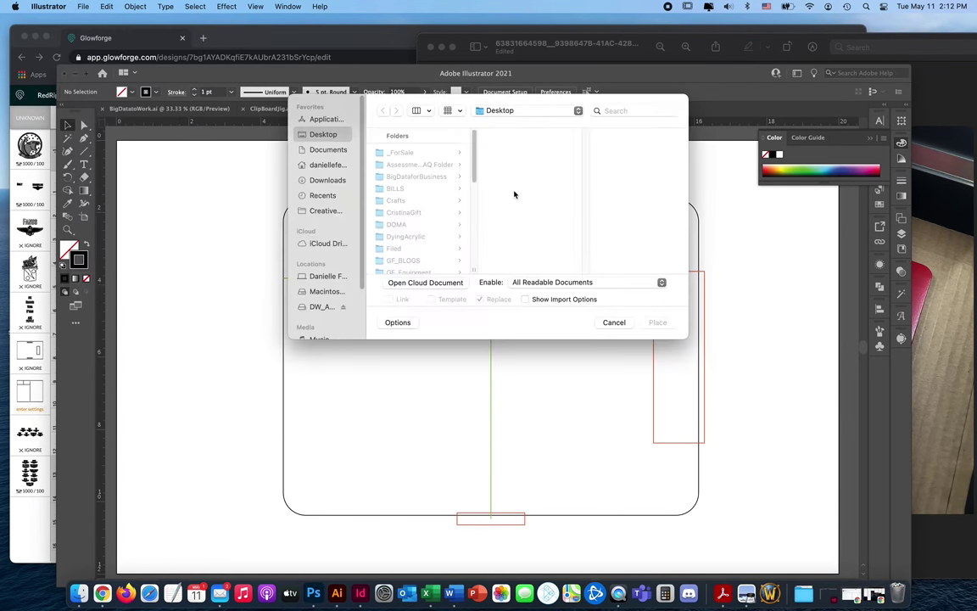
{"action": "scroll", "coordinate": [412, 233], "scroll_direction": "down", "scroll_amount": 4}
{"action": "scroll", "coordinate": [412, 232], "scroll_direction": "down", "scroll_amount": 8}
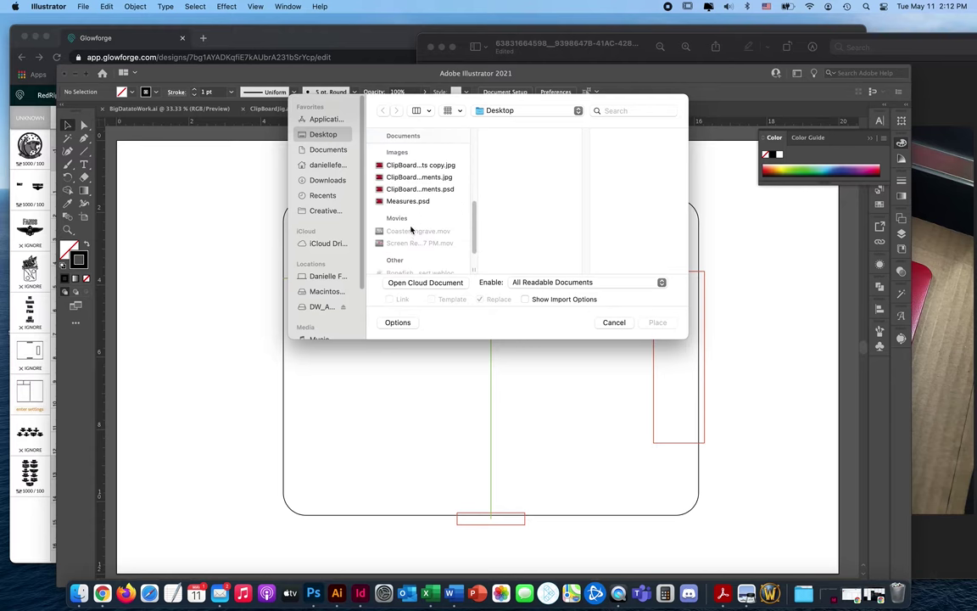
{"action": "left_click", "coordinate": [418, 176]}
{"action": "key", "text": "Return"}
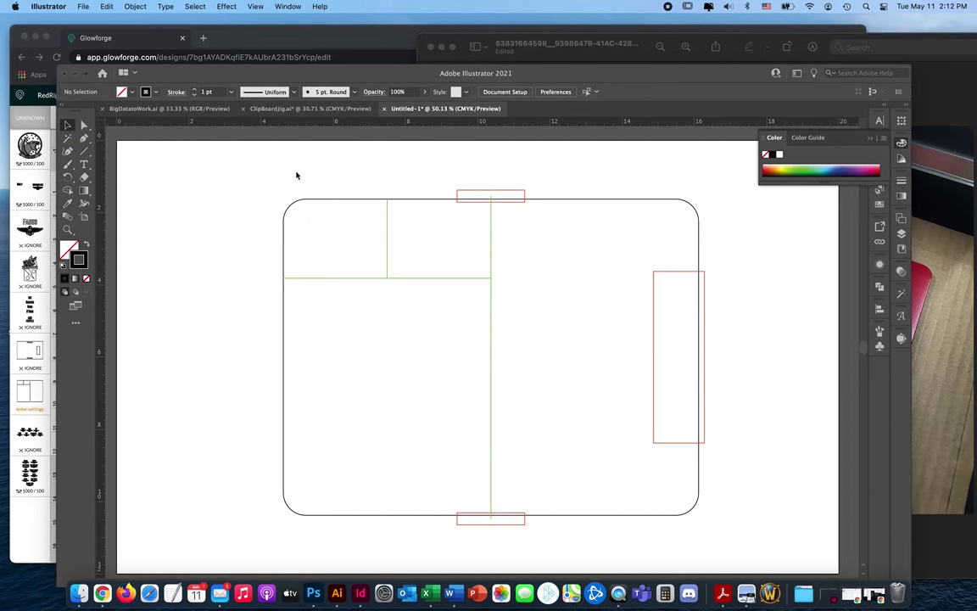
Drop the measurement photo across the artboard, send it to back and fit the artboard in view
{"action": "left_click_drag", "start_coordinate": [165, 140], "coordinate": [848, 537]}
{"action": "scroll", "coordinate": [549, 420], "scroll_direction": "down", "scroll_amount": 5}
{"action": "scroll", "coordinate": [549, 417], "scroll_direction": "up", "scroll_amount": 1}
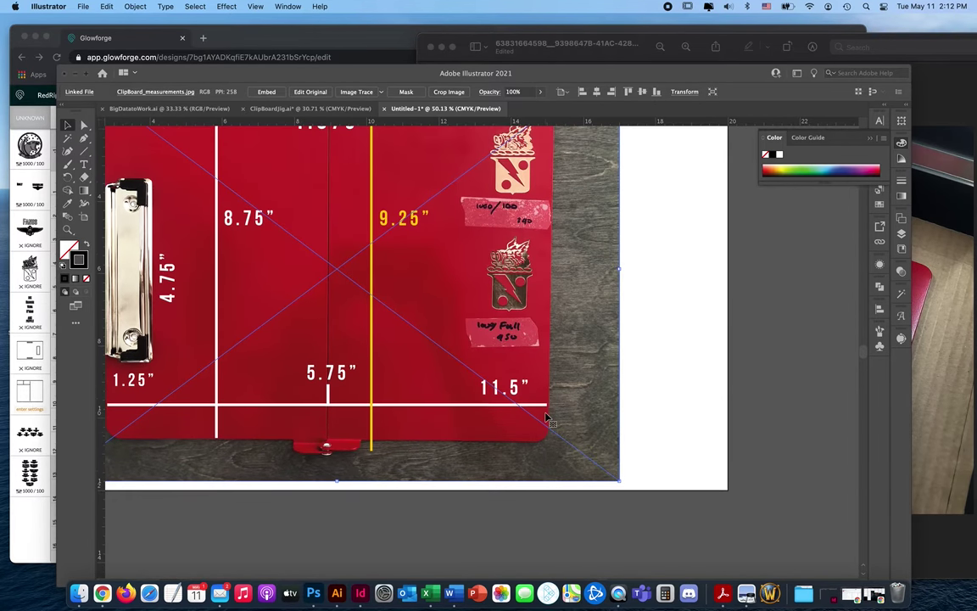
{"action": "key", "text": "super+shift+bracketleft"}
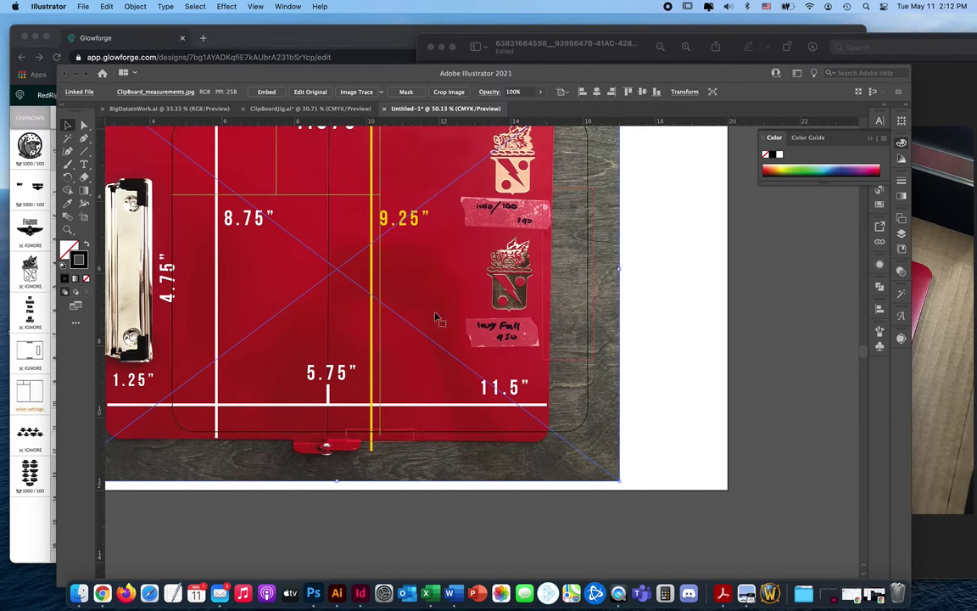
{"action": "left_click", "coordinate": [668, 305]}
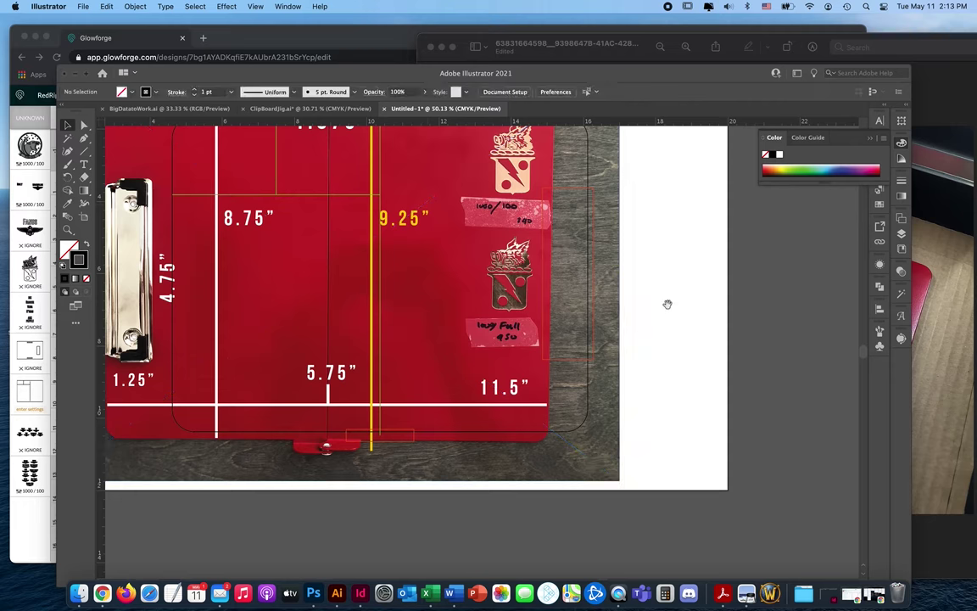
{"action": "key", "text": "super+0"}
{"action": "left_click", "coordinate": [191, 257]}
{"action": "right_click", "coordinate": [211, 283]}
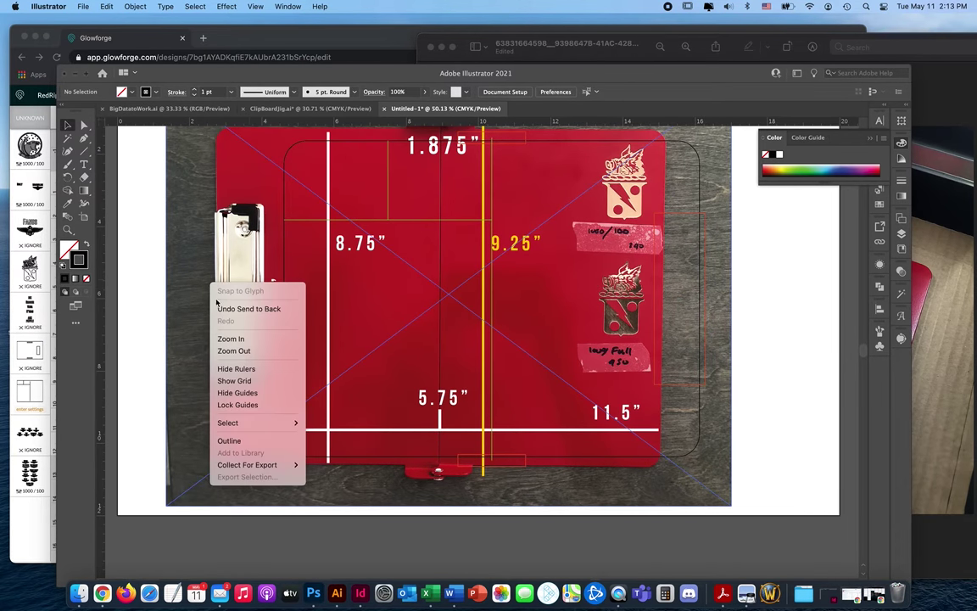
{"action": "left_click", "coordinate": [179, 401]}
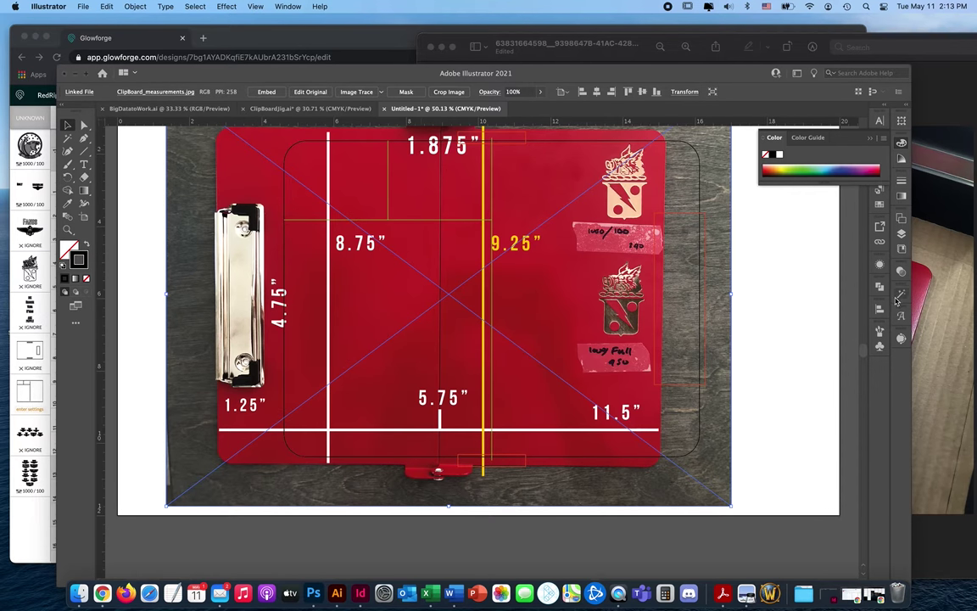
Create Layer 2 for the photo and move Layer 2 below Layer 1
{"action": "left_click", "coordinate": [902, 235]}
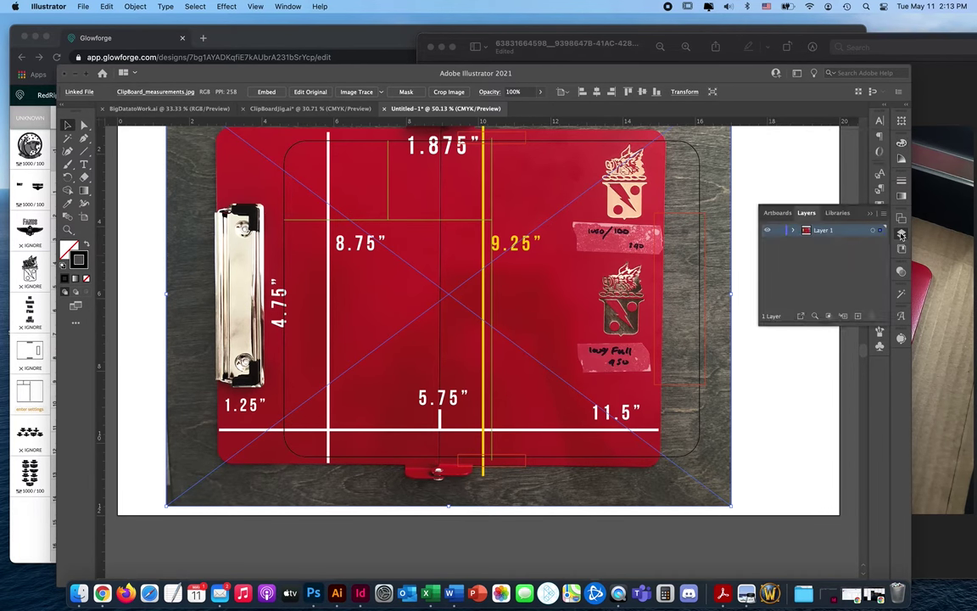
{"action": "left_click", "coordinate": [858, 317]}
{"action": "left_click_drag", "start_coordinate": [881, 241], "coordinate": [856, 245]}
{"action": "left_click", "coordinate": [857, 243]}
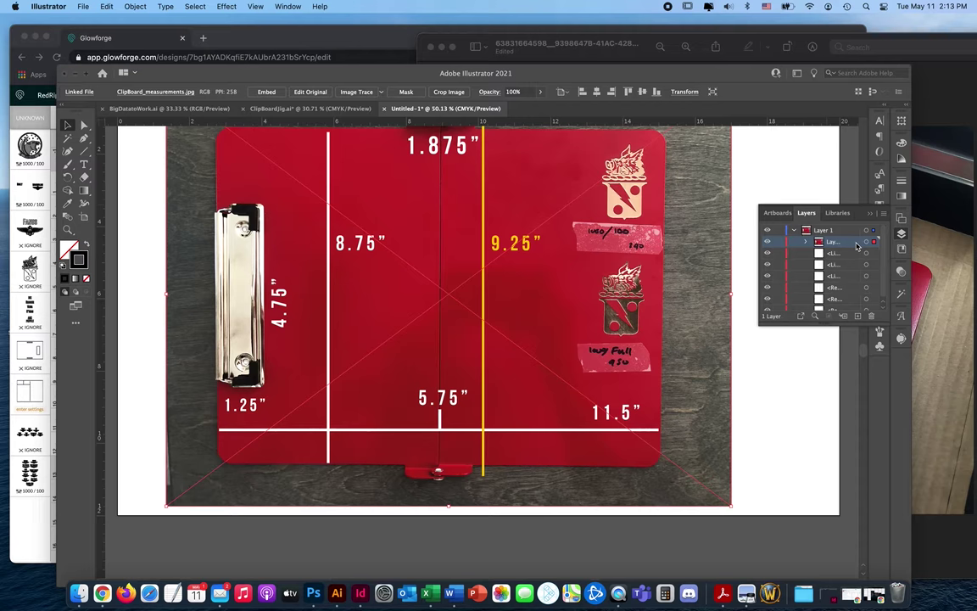
{"action": "key", "text": "cmd+z"}
{"action": "left_click", "coordinate": [794, 231]}
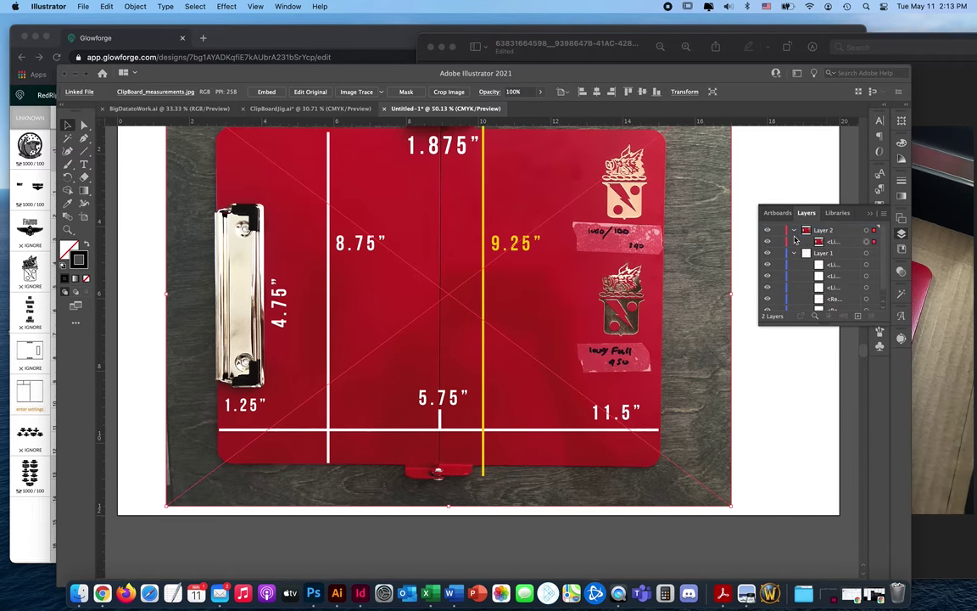
{"action": "left_click", "coordinate": [795, 253]}
{"action": "left_click", "coordinate": [794, 230]}
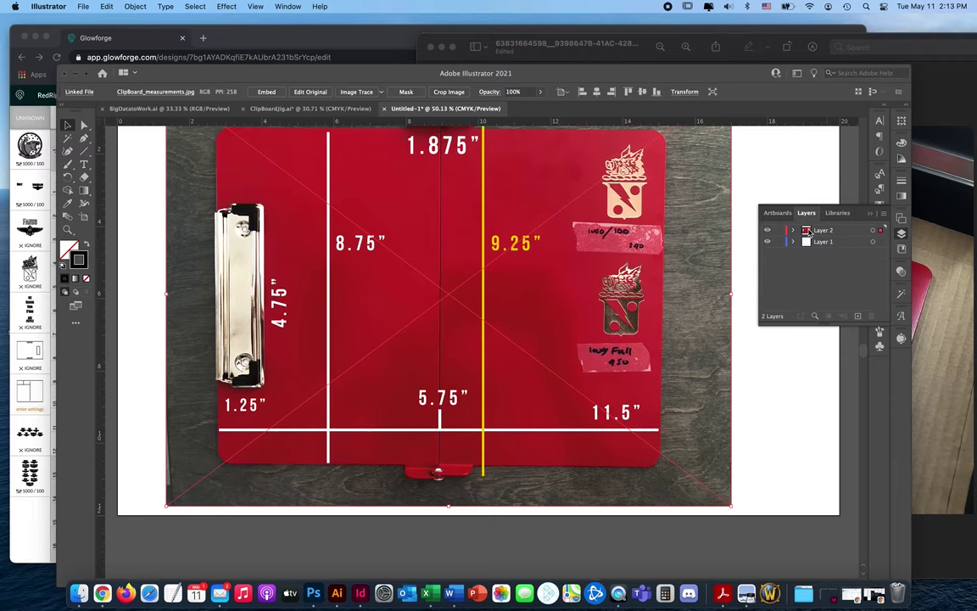
{"action": "left_click_drag", "start_coordinate": [840, 229], "coordinate": [845, 249]}
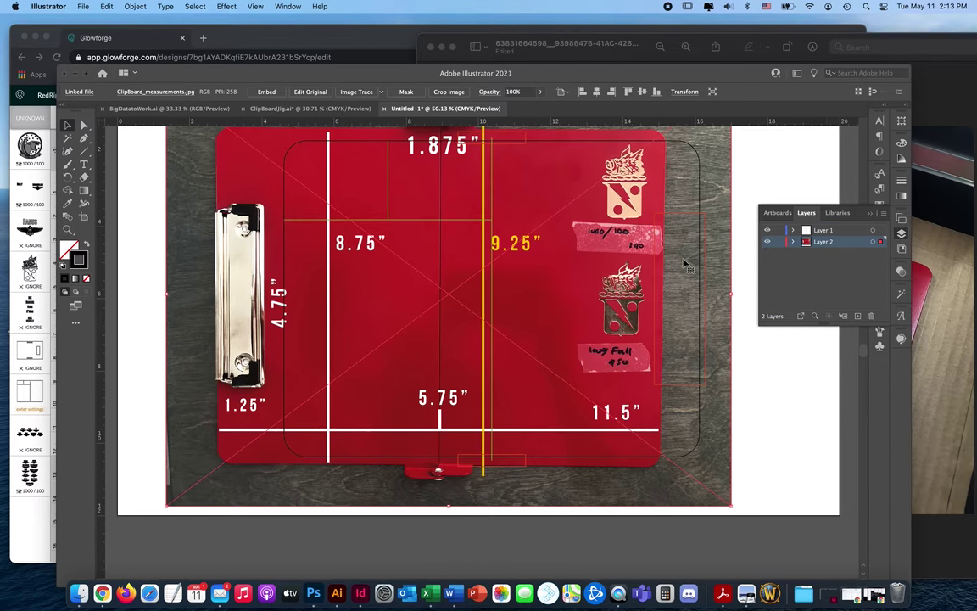
{"action": "left_click", "coordinate": [791, 231]}
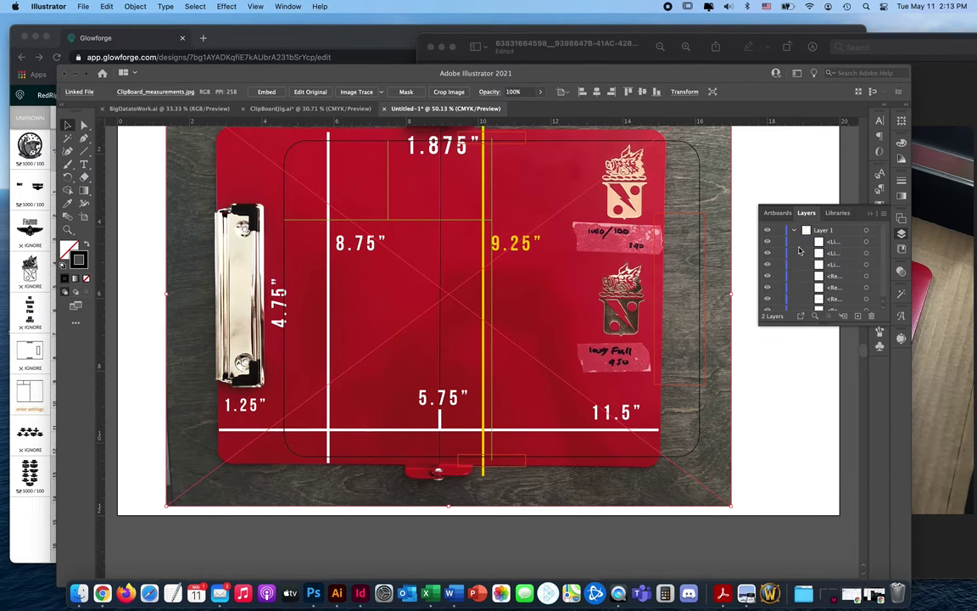
{"action": "left_click", "coordinate": [794, 232]}
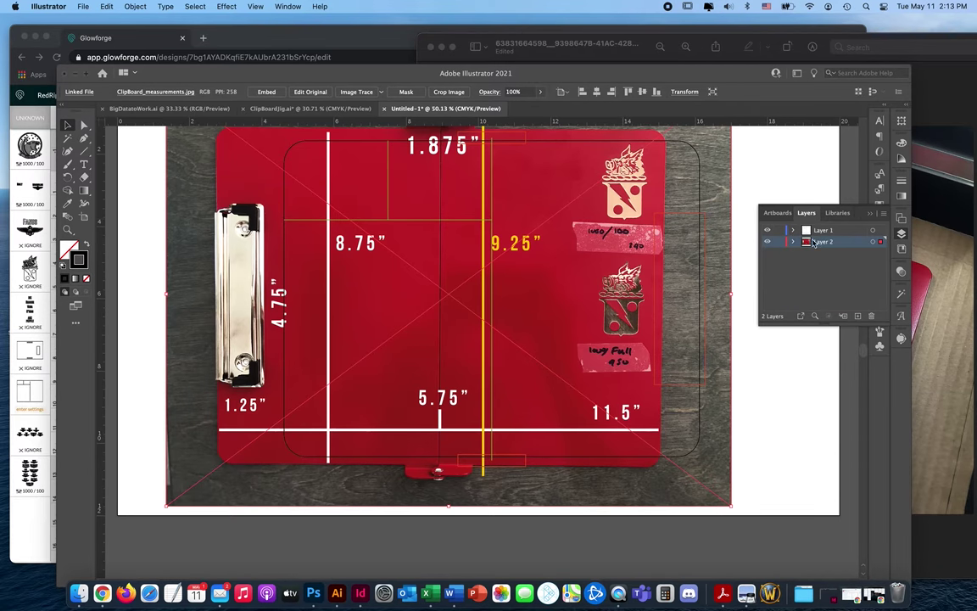
Set Layer 2 to dim images to 25%, leaving Template off
{"action": "double_click", "coordinate": [848, 245]}
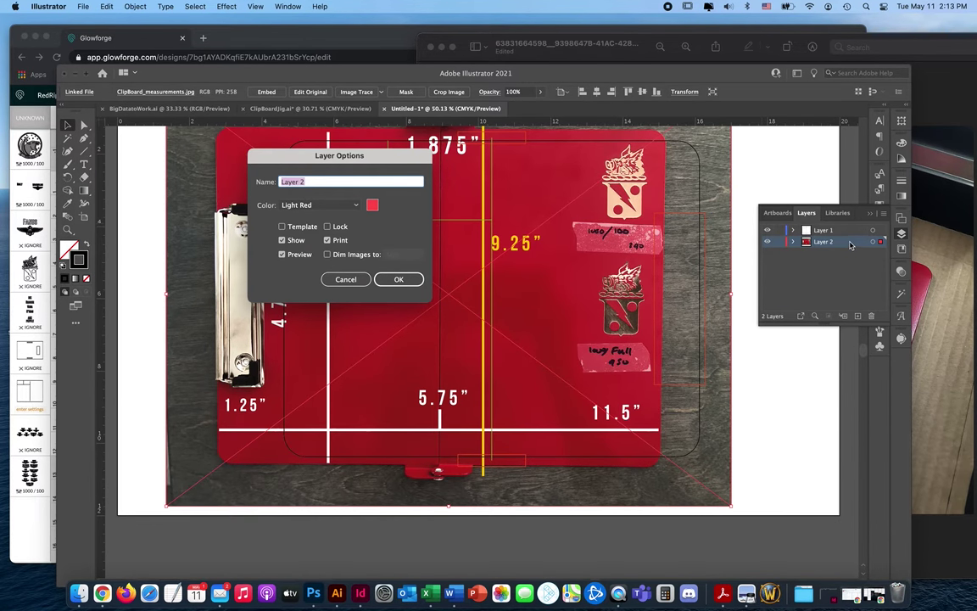
{"action": "left_click", "coordinate": [327, 255]}
{"action": "type", "text": "25"}
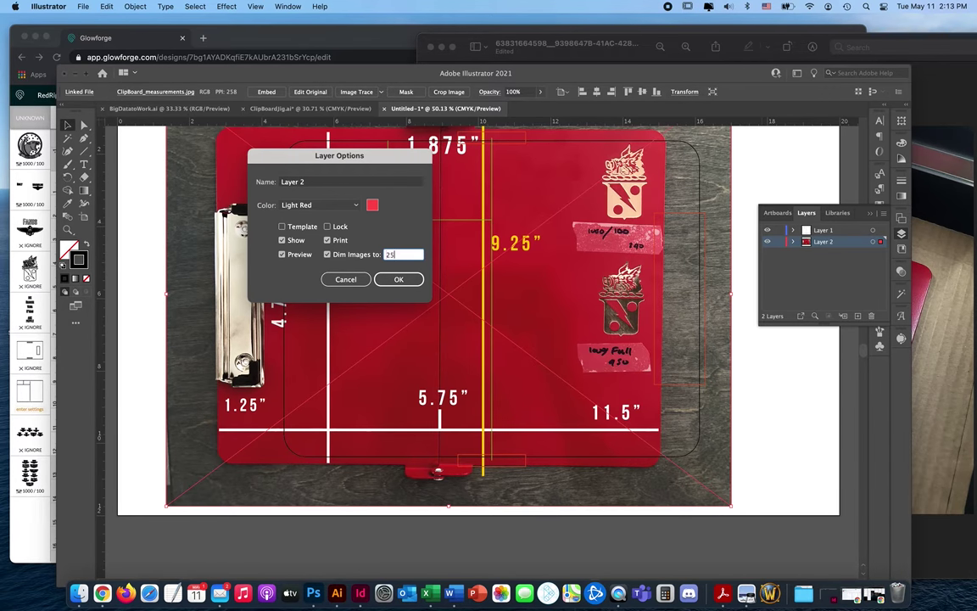
{"action": "left_click", "coordinate": [297, 229]}
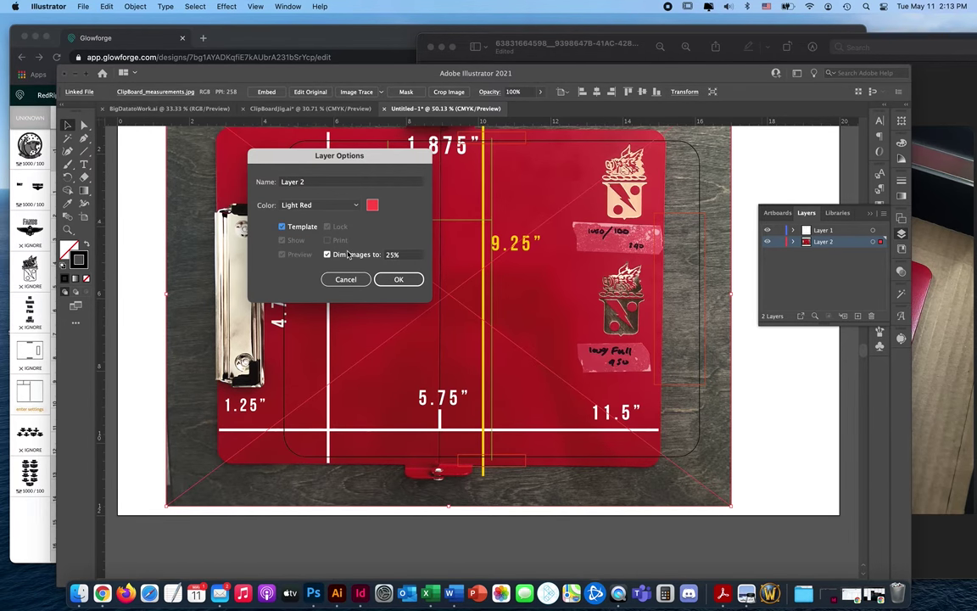
{"action": "left_click", "coordinate": [283, 227]}
{"action": "left_click", "coordinate": [395, 279]}
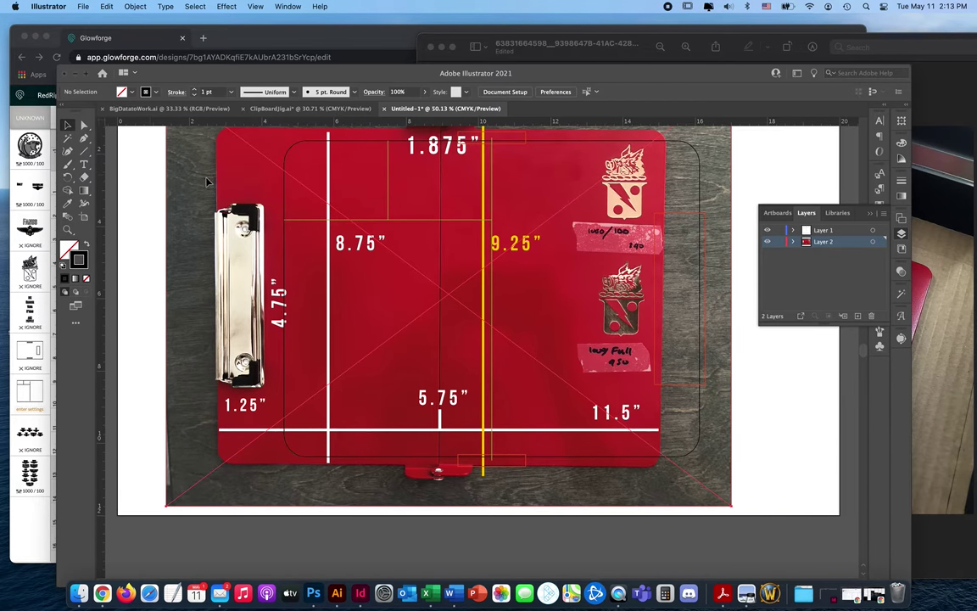
Shift, shrink, slightly rotate and nudge the photo to line up with the clipboard outline
{"action": "left_click_drag", "start_coordinate": [214, 182], "coordinate": [283, 198]}
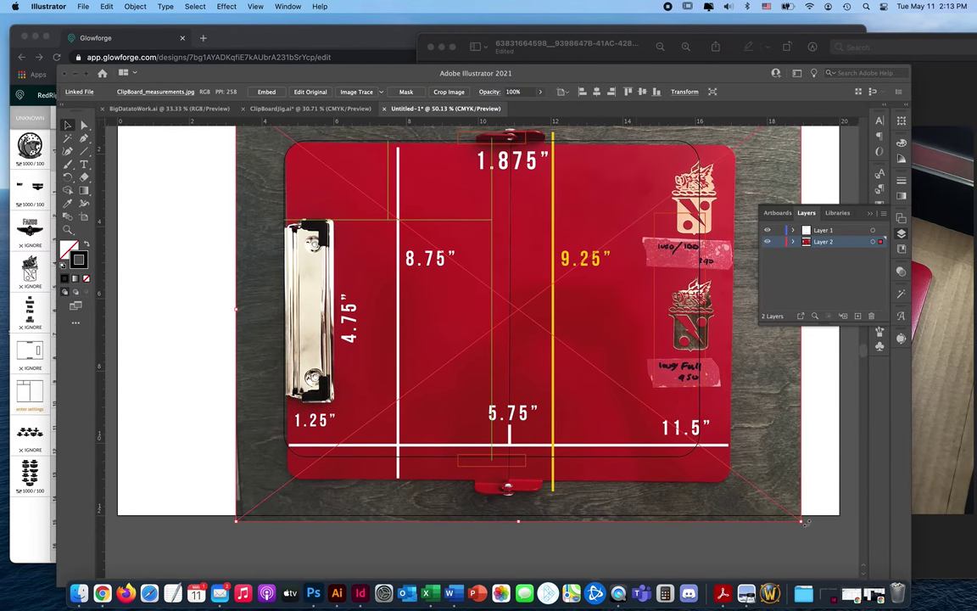
{"action": "left_click_drag", "start_coordinate": [804, 526], "coordinate": [761, 503]}
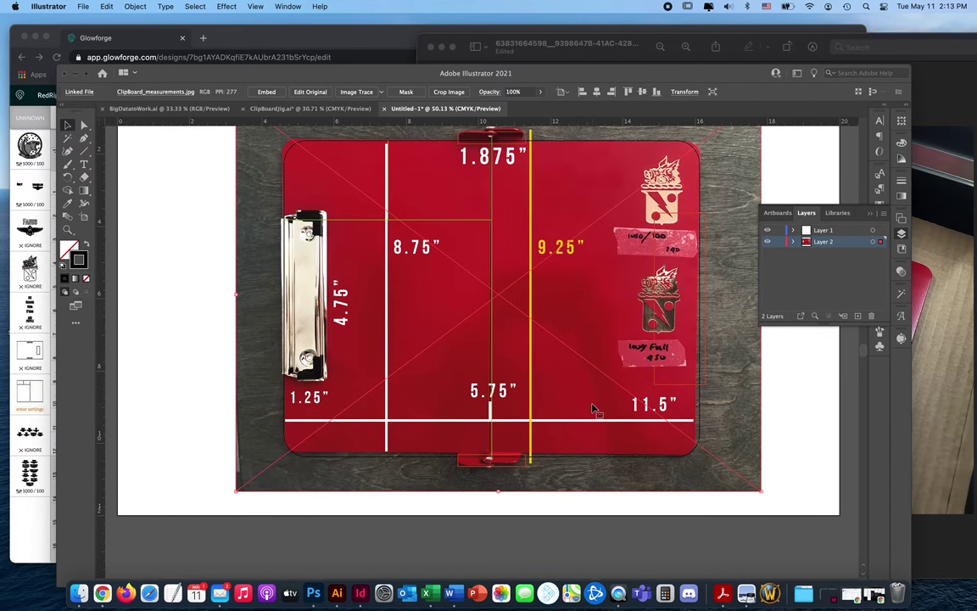
{"action": "key", "text": "Down"}
{"action": "key", "text": "Down"}
{"action": "key", "text": "Down"}
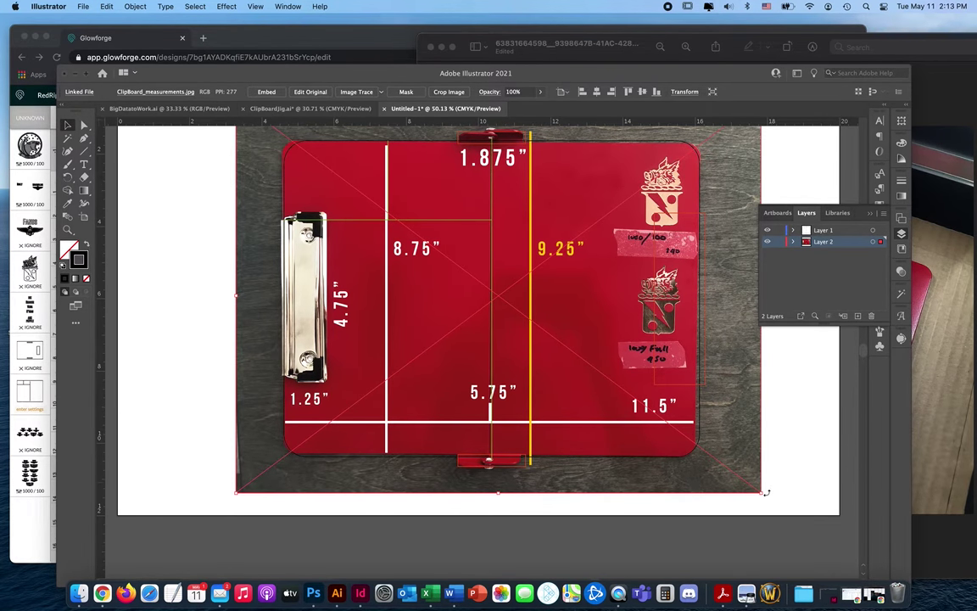
{"action": "left_click_drag", "start_coordinate": [766, 491], "coordinate": [766, 492]}
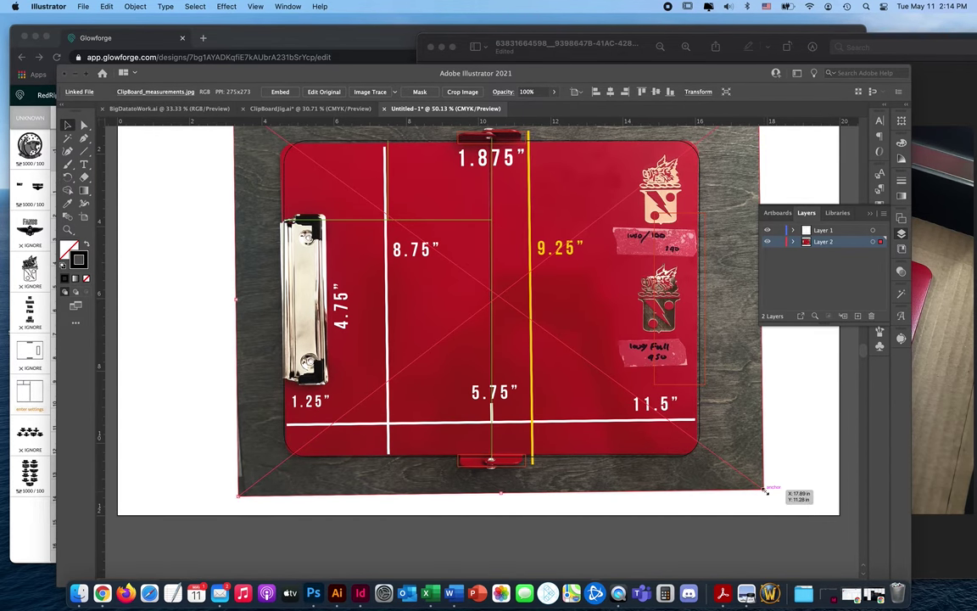
{"action": "key", "text": "Right"}
{"action": "key", "text": "Right"}
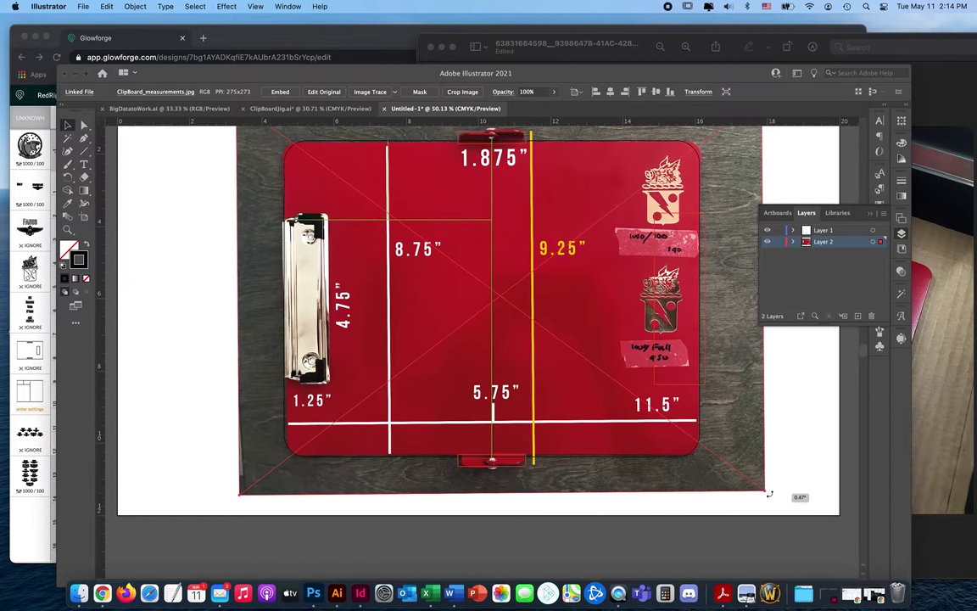
{"action": "key", "text": "Return"}
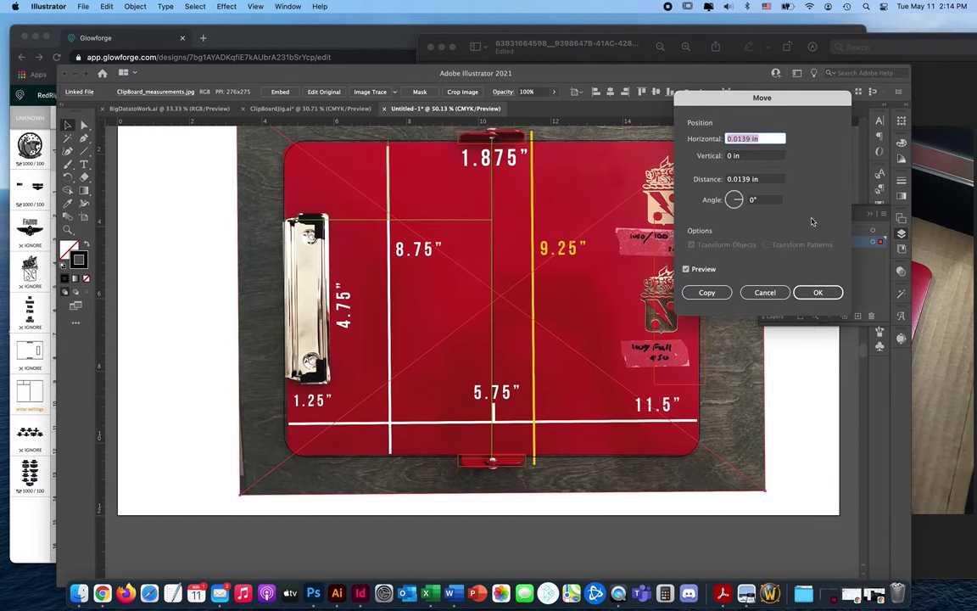
{"action": "left_click", "coordinate": [816, 290]}
Make Layer 2 a dimmed template layer
{"action": "double_click", "coordinate": [853, 242]}
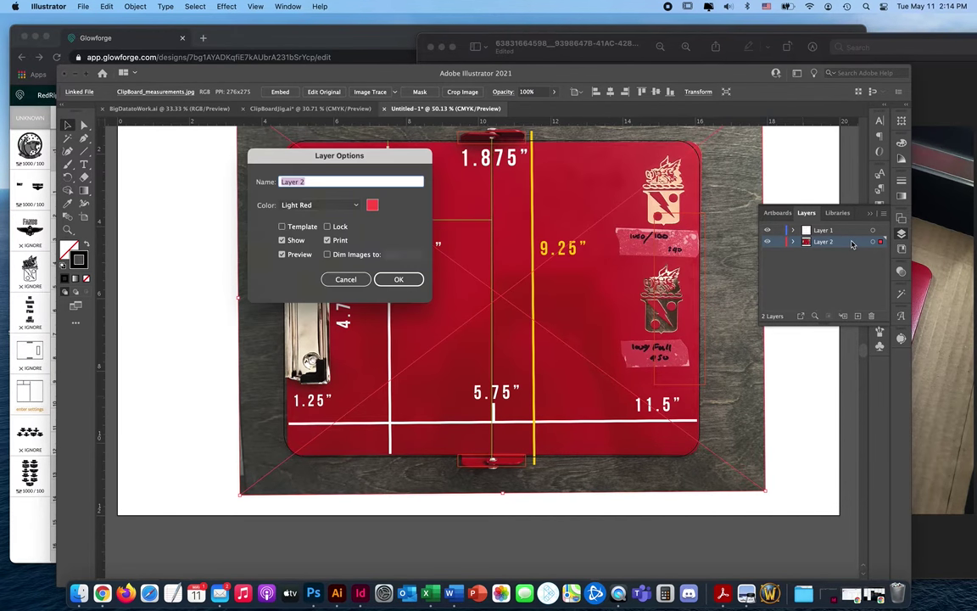
{"action": "left_click", "coordinate": [286, 226]}
{"action": "left_click", "coordinate": [389, 278]}
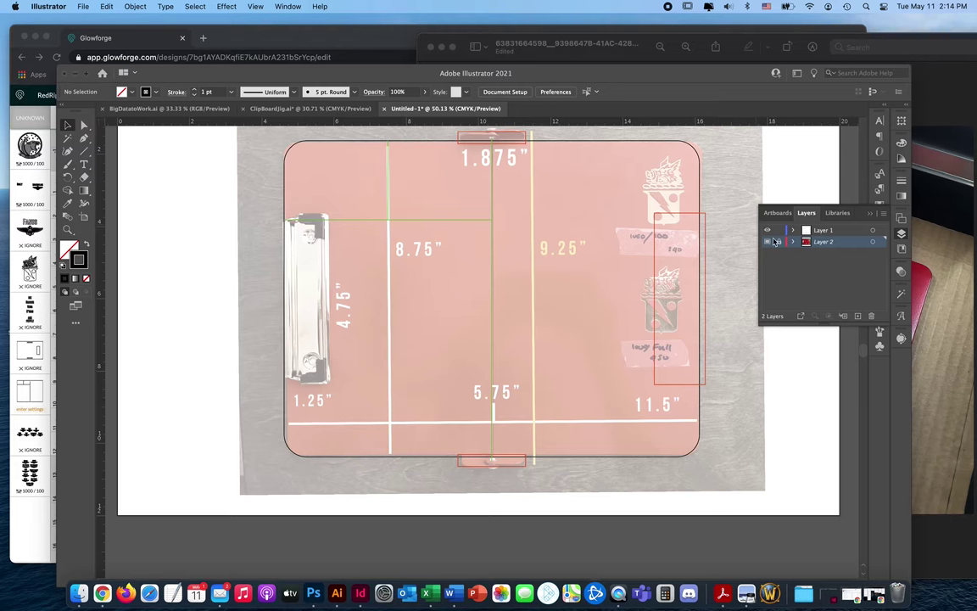
Rotate the photo 180° and shift it left to align with the jig outline
{"action": "left_click", "coordinate": [746, 242]}
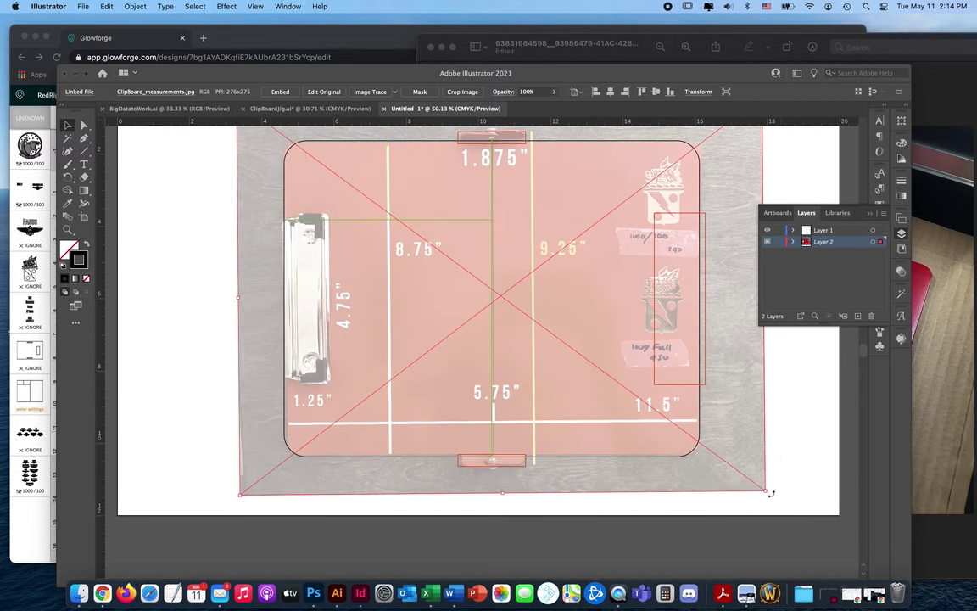
{"action": "left_click_drag", "start_coordinate": [770, 492], "coordinate": [246, 140]}
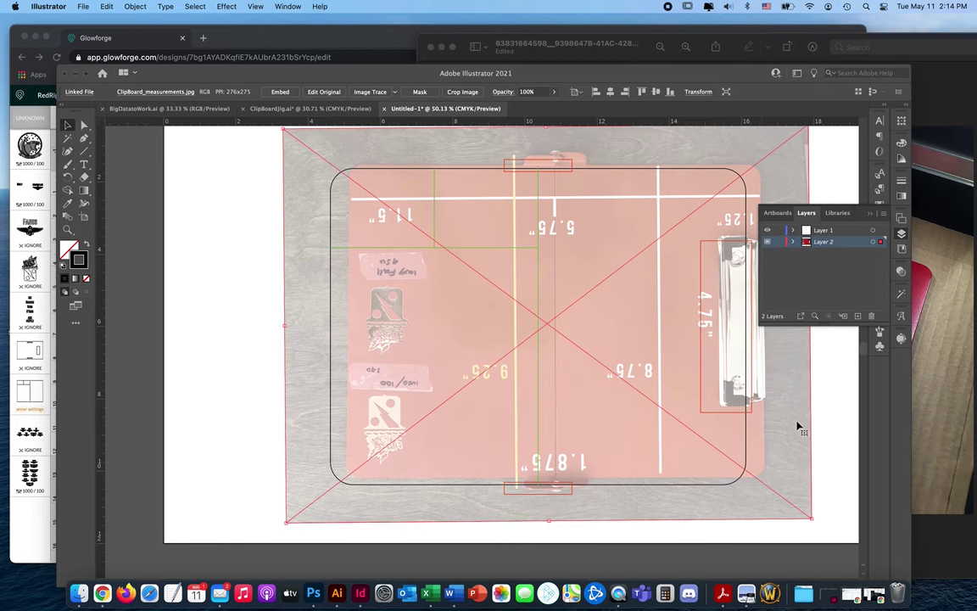
{"action": "left_click_drag", "start_coordinate": [797, 428], "coordinate": [758, 430]}
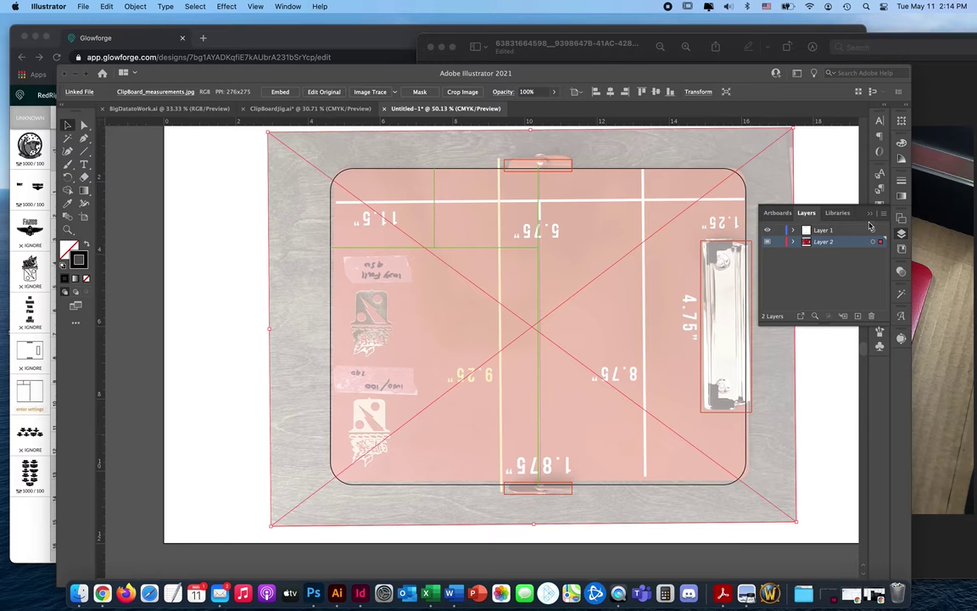
{"action": "left_click", "coordinate": [817, 333]}
{"action": "scroll", "coordinate": [683, 349], "scroll_direction": "right", "scroll_amount": 5}
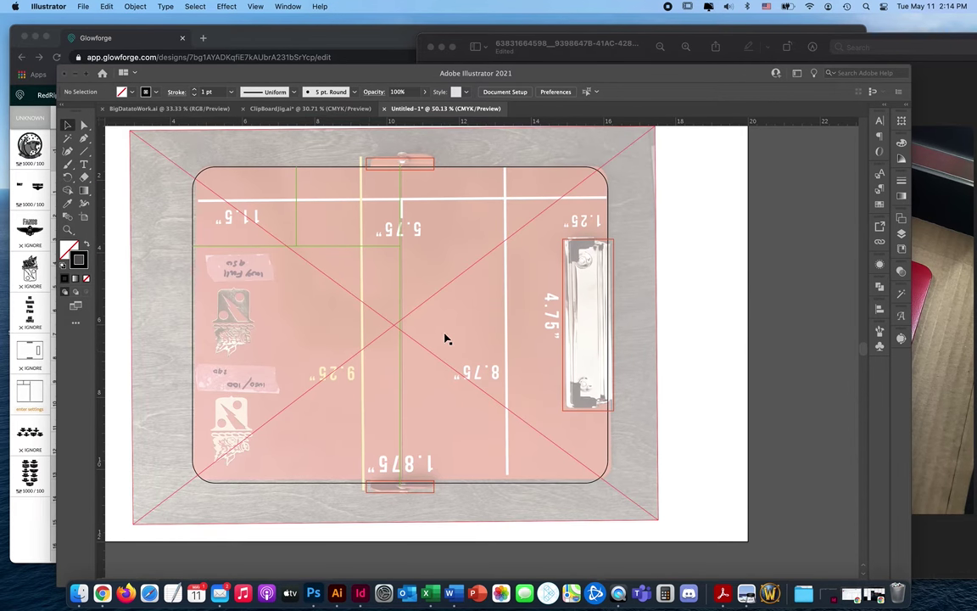
Hide the photo's Layer 2 and add a new layer for the names
{"action": "left_click", "coordinate": [903, 233]}
{"action": "left_click", "coordinate": [769, 243]}
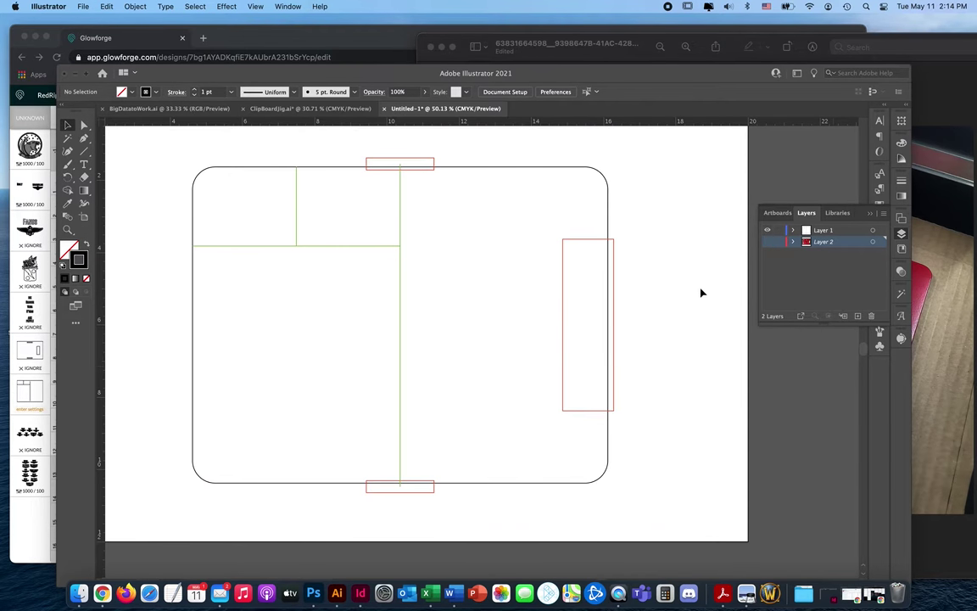
{"action": "scroll", "coordinate": [687, 382], "scroll_direction": "down", "scroll_amount": 1}
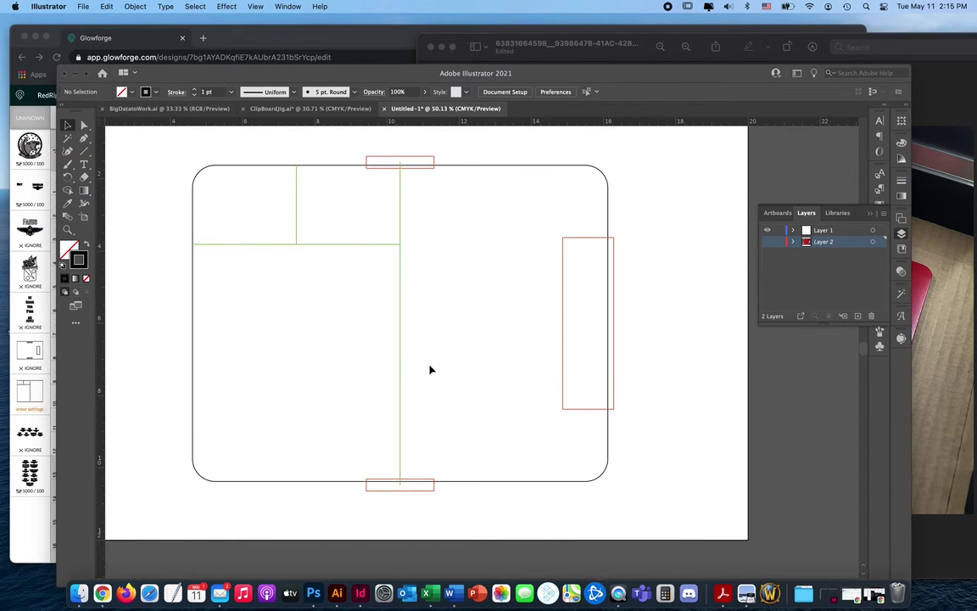
{"action": "scroll", "coordinate": [344, 340], "scroll_direction": "left", "scroll_amount": 3}
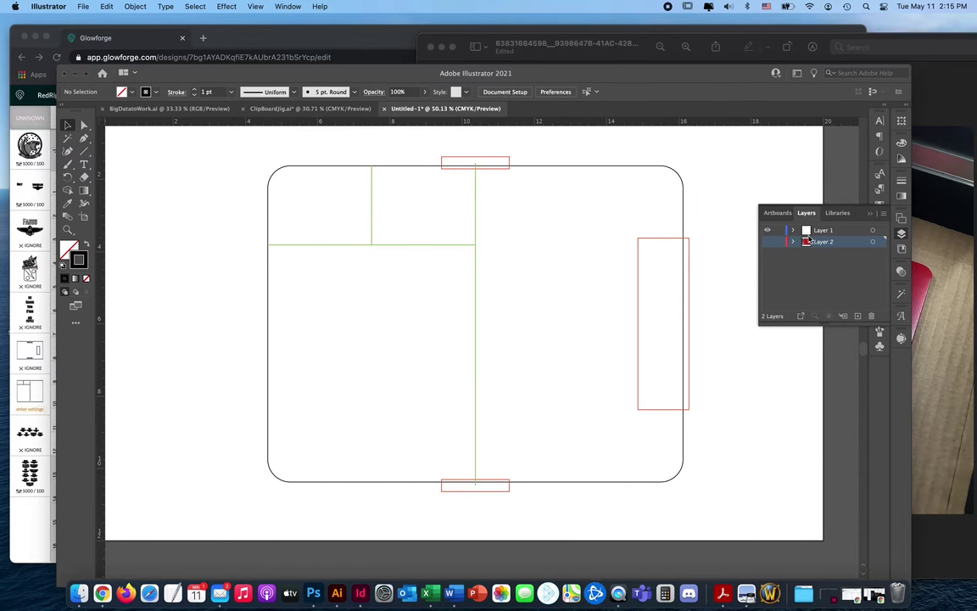
{"action": "key", "text": "super+l"}
Select the Beef, Nitro, Pirate, Gong name block in ClipBoardJig.ai and return to Untitled-1
{"action": "left_click", "coordinate": [322, 109]}
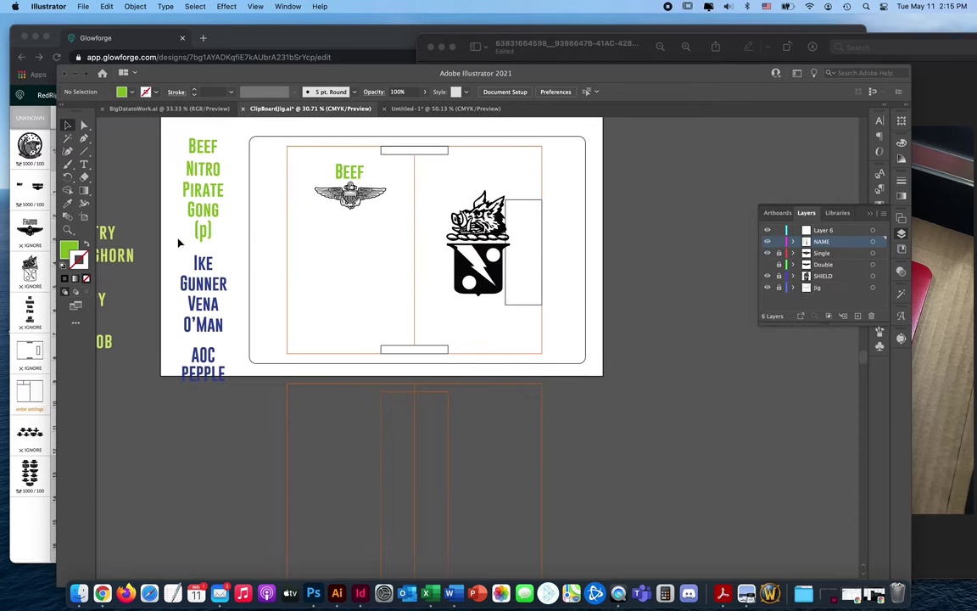
{"action": "left_click_drag", "start_coordinate": [191, 141], "coordinate": [219, 206]}
{"action": "key", "text": "super+z"}
{"action": "left_click", "coordinate": [197, 211]}
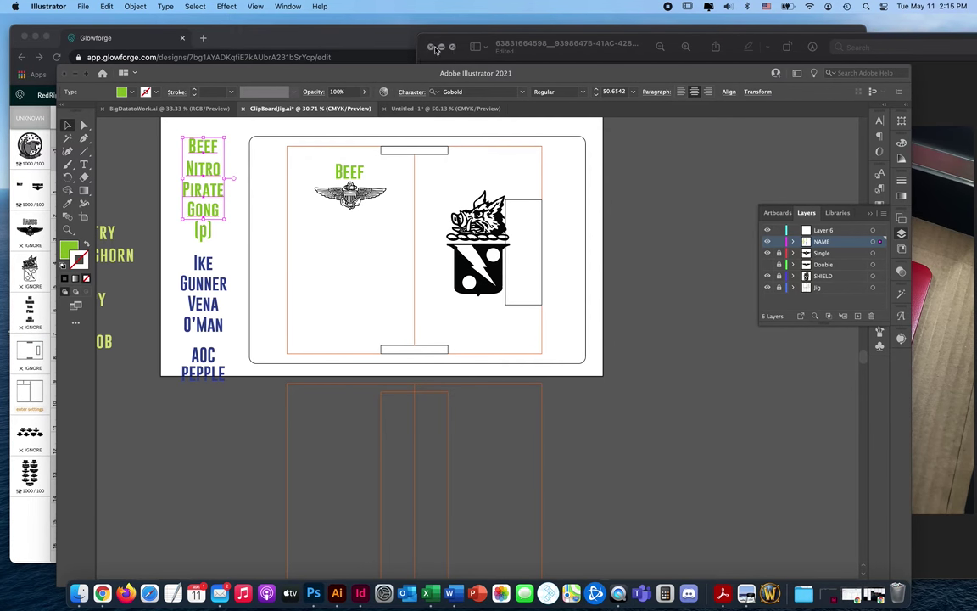
{"action": "left_click", "coordinate": [458, 109]}
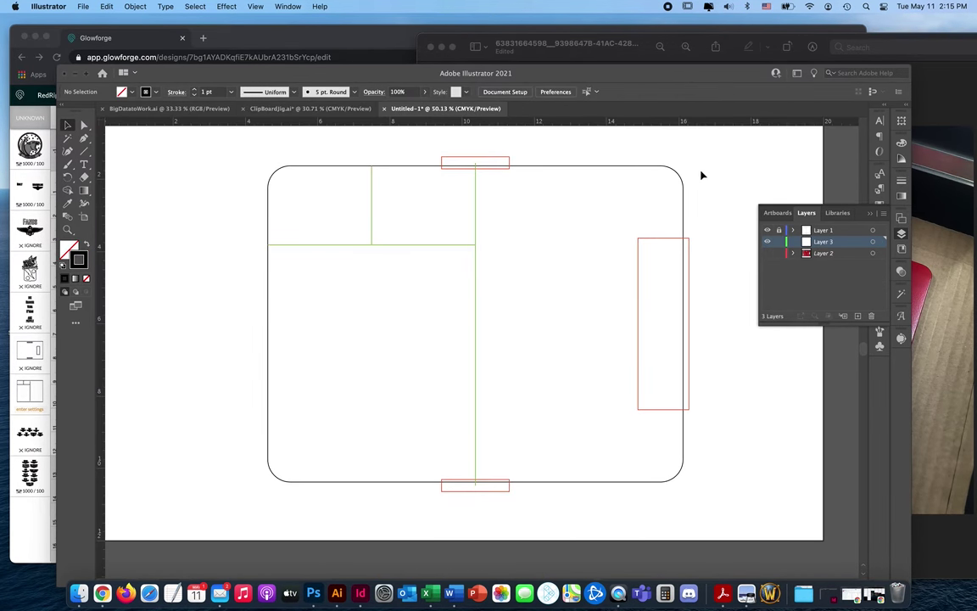
Paste the name block and move Beef into the upper-left compartment
{"action": "type", "text": "Beef Nitro Pirate Gong"}
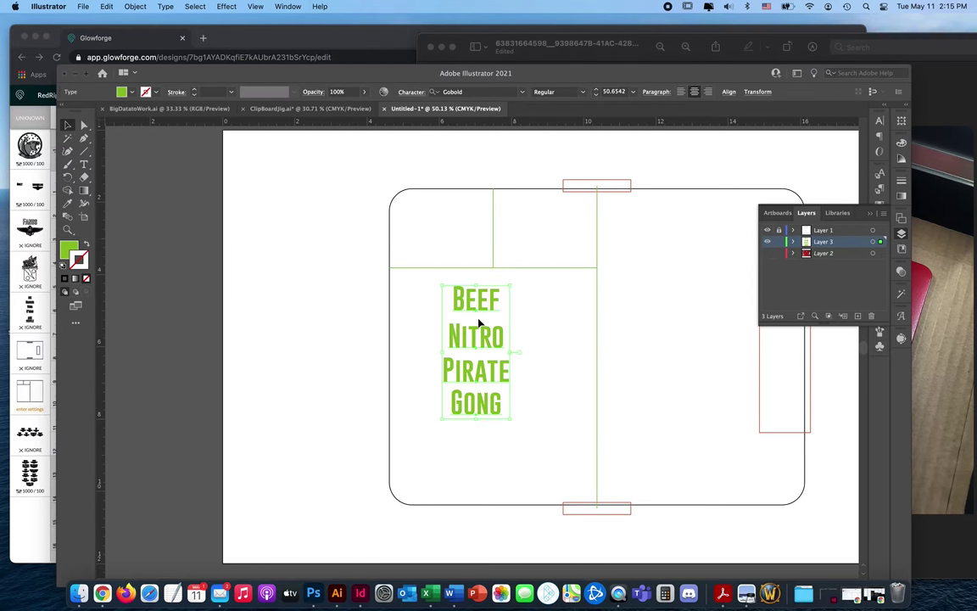
{"action": "left_click_drag", "start_coordinate": [478, 323], "coordinate": [500, 263]}
{"action": "left_click", "coordinate": [353, 390]}
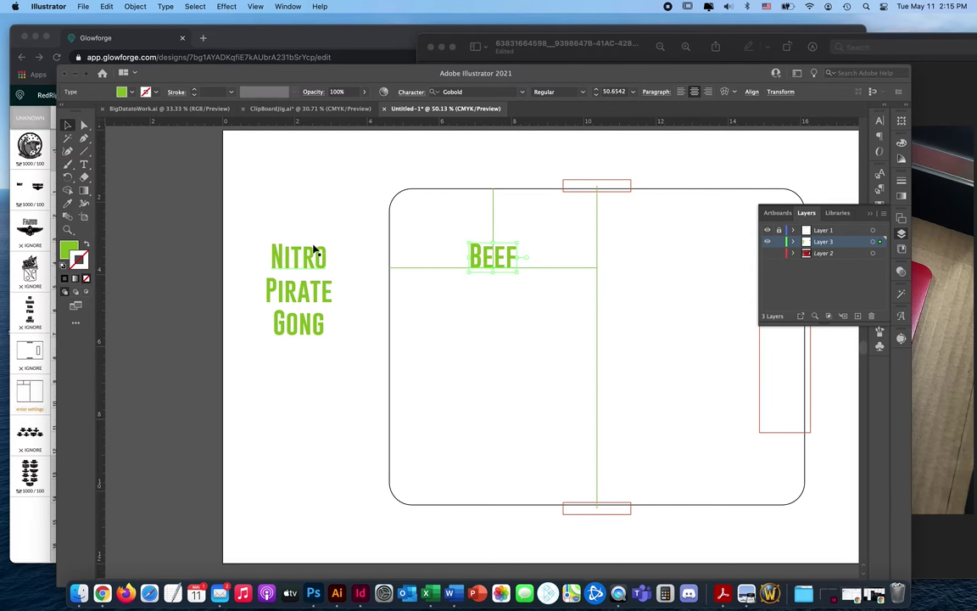
Select Nitro, Pirate and Gong together with Beef
{"action": "left_click", "coordinate": [298, 256], "text": "shift"}
{"action": "left_click", "coordinate": [319, 297], "text": "shift"}
{"action": "left_click", "coordinate": [313, 326], "text": "shift"}
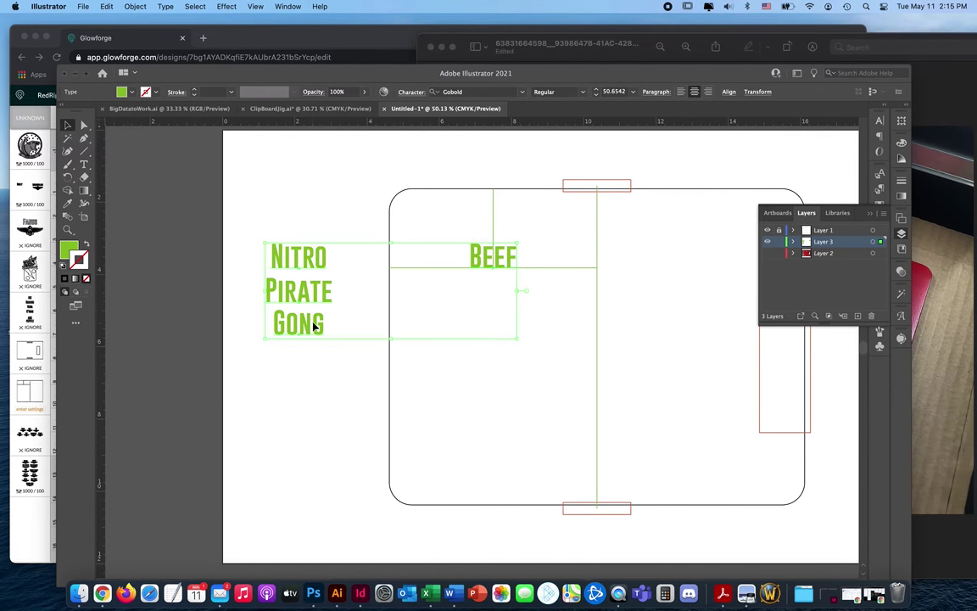
{"action": "left_click", "coordinate": [873, 223]}
{"action": "left_click", "coordinate": [881, 204]}
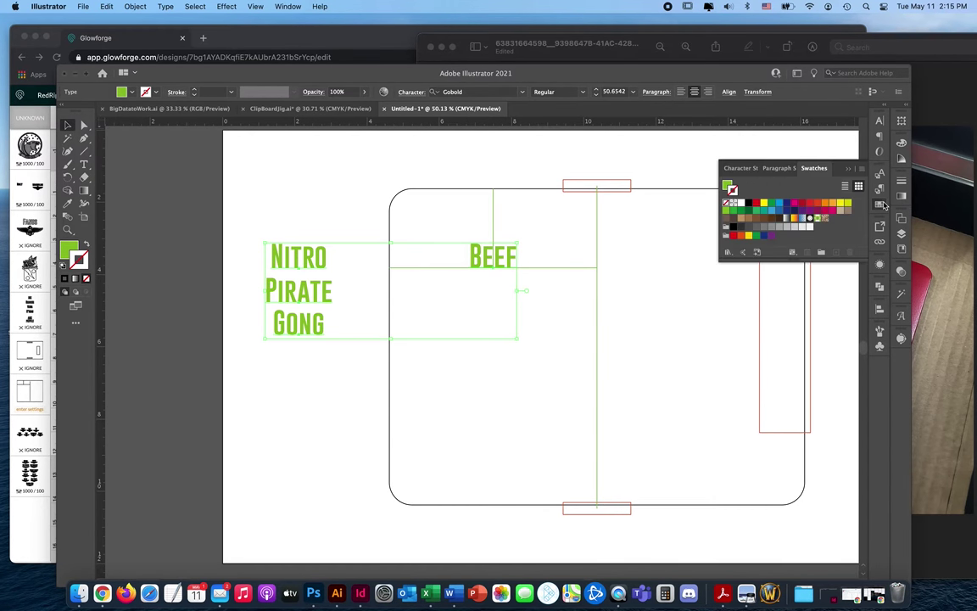
Give the four names a purple fill with no stroke
{"action": "key", "text": "x"}
{"action": "left_click", "coordinate": [810, 210]}
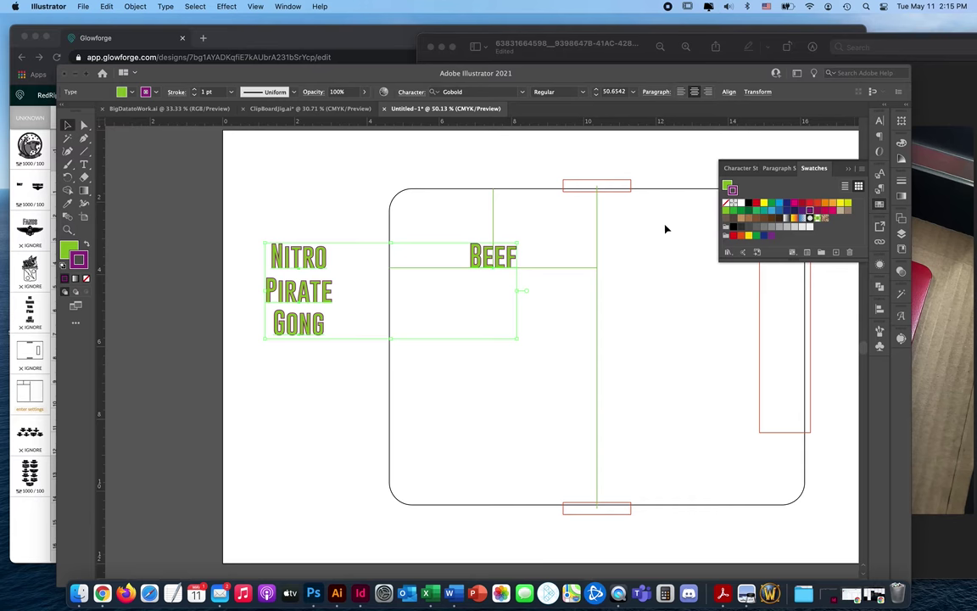
{"action": "left_click", "coordinate": [87, 245]}
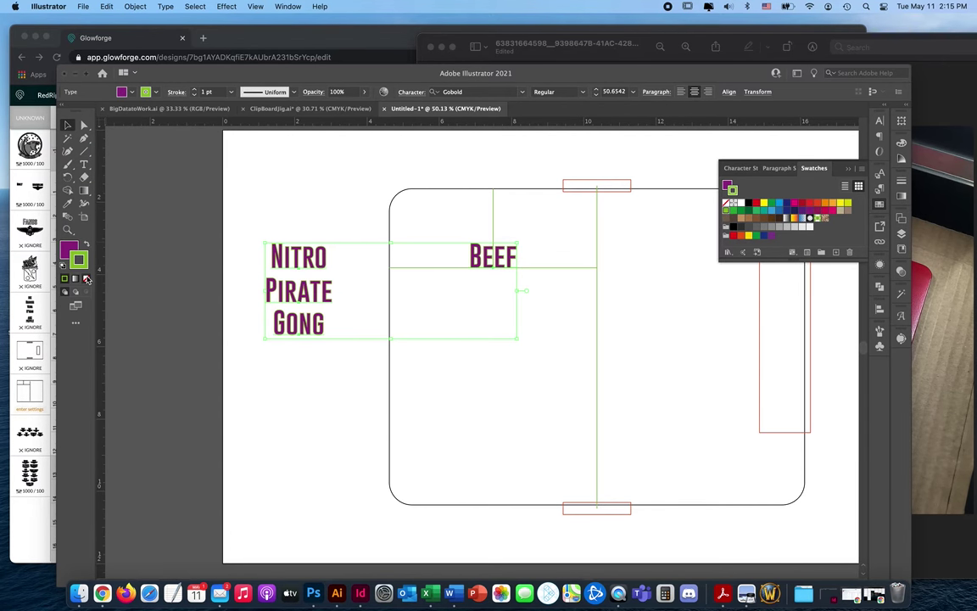
{"action": "left_click", "coordinate": [87, 279]}
{"action": "left_click", "coordinate": [289, 411]}
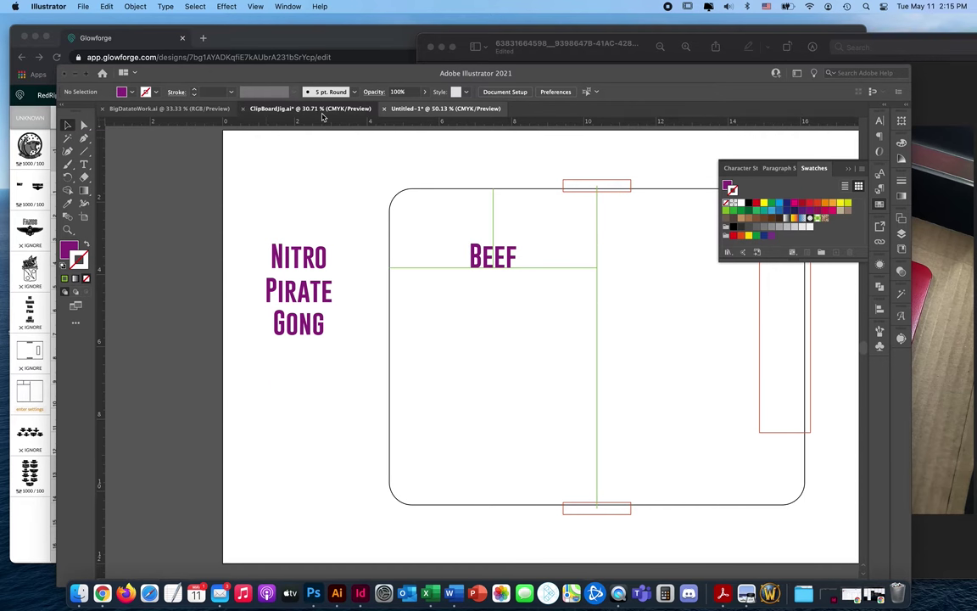
Switch to the ClipBoardJig.ai document and view its name lists
{"action": "left_click", "coordinate": [293, 108]}
{"action": "scroll", "coordinate": [362, 209], "scroll_direction": "left", "scroll_amount": 5}
{"action": "scroll", "coordinate": [362, 209], "scroll_direction": "up", "scroll_amount": 3}
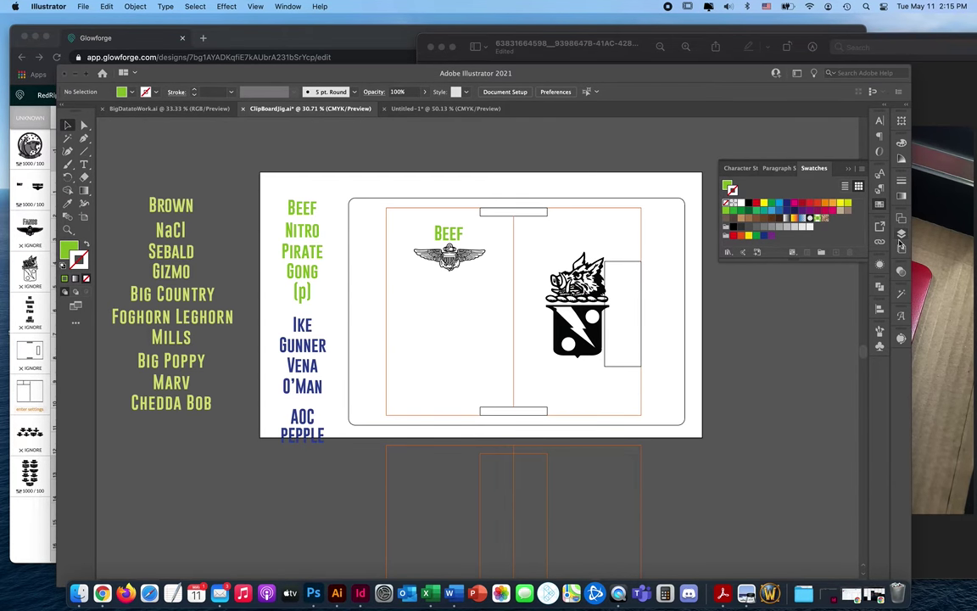
Paste the boar-and-shield crest from ClipBoardJig.ai into the right half of Untitled-1
{"action": "key", "text": "F7"}
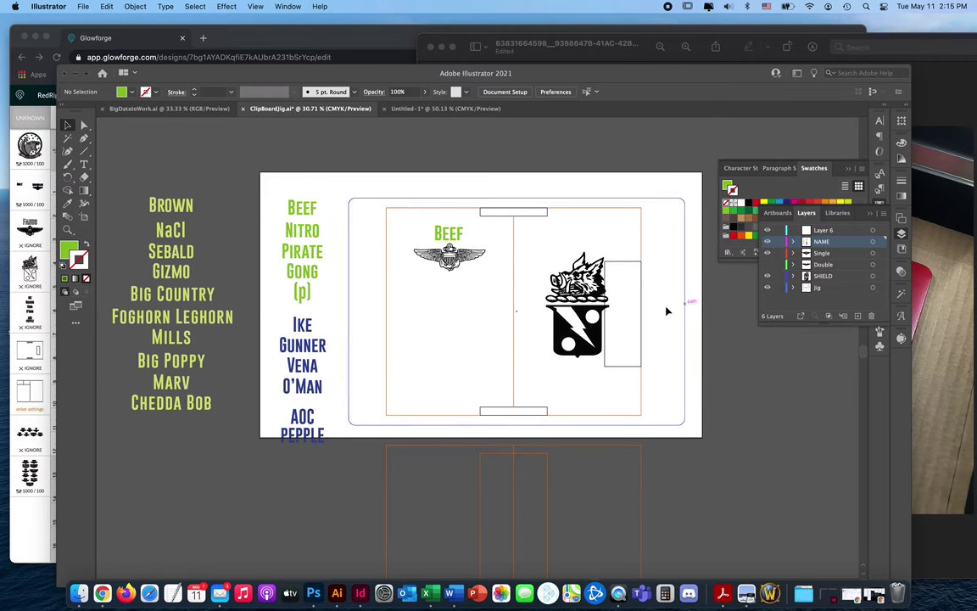
{"action": "left_click", "coordinate": [549, 280]}
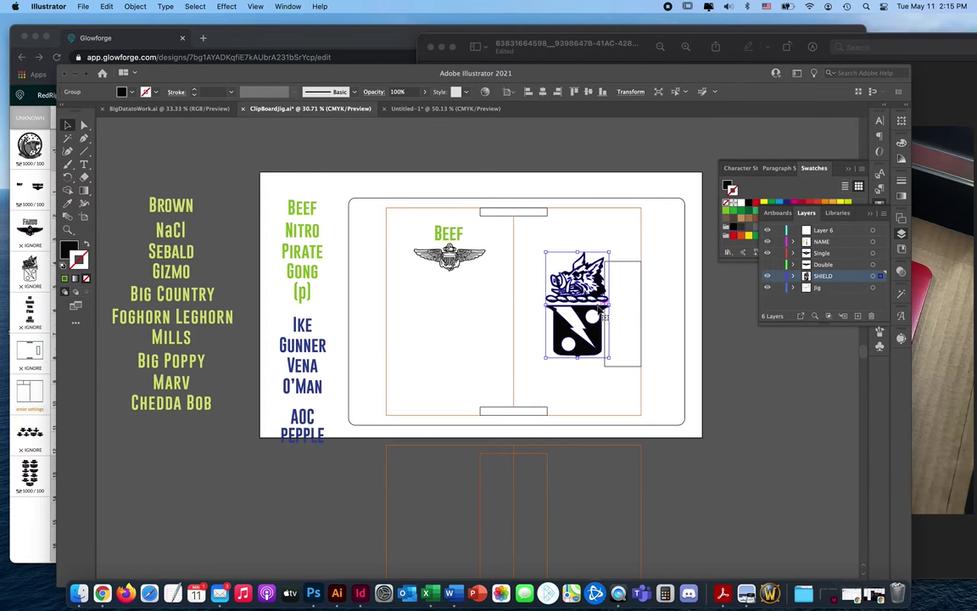
{"action": "left_click", "coordinate": [441, 108]}
{"action": "left_click_drag", "start_coordinate": [555, 164], "coordinate": [416, 154]}
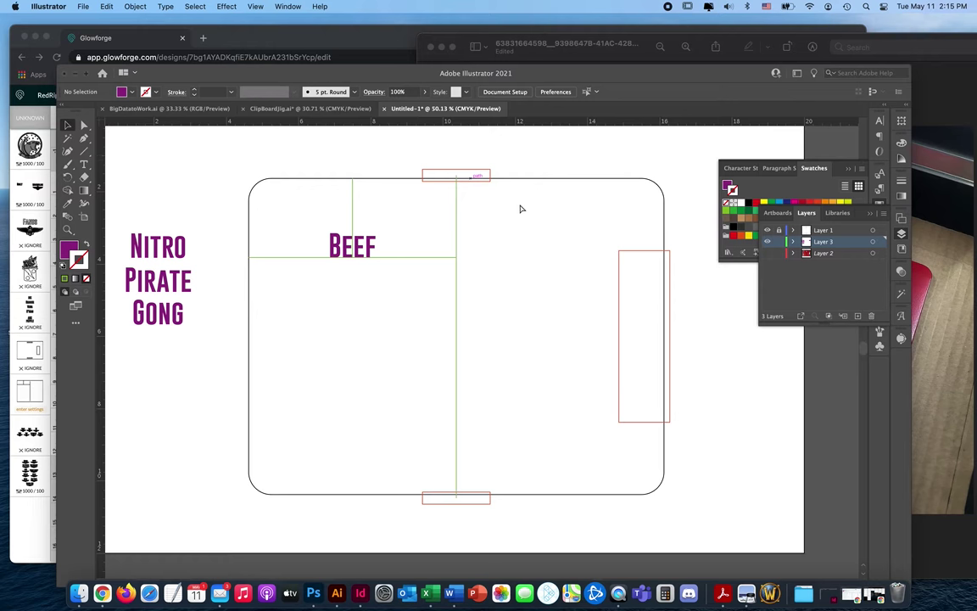
{"action": "key", "text": "ctrl+v"}
{"action": "left_click_drag", "start_coordinate": [515, 339], "coordinate": [593, 319]}
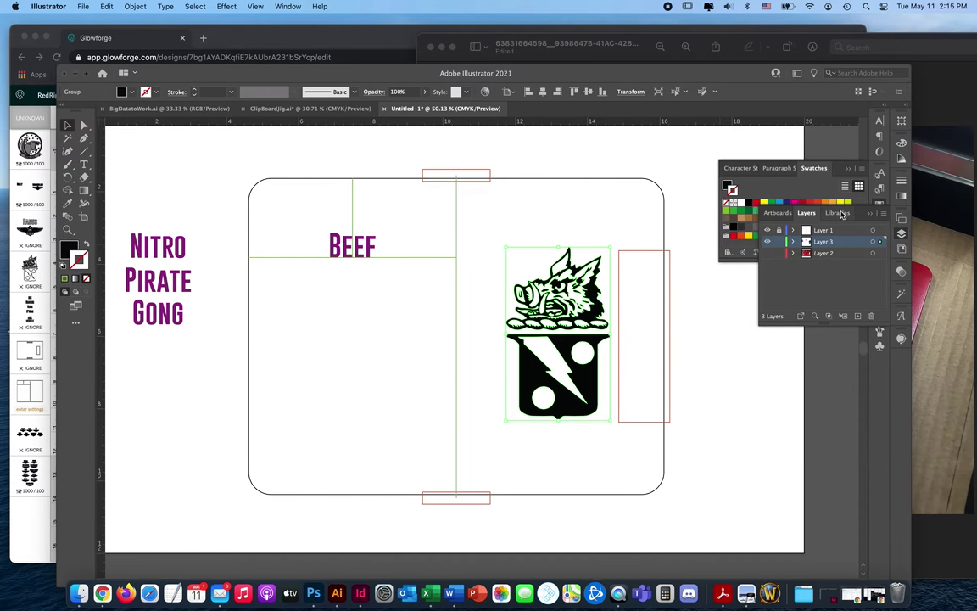
Recolour the crest's fill orange after briefly trying red
{"action": "left_click", "coordinate": [755, 190]}
{"action": "left_click", "coordinate": [728, 186]}
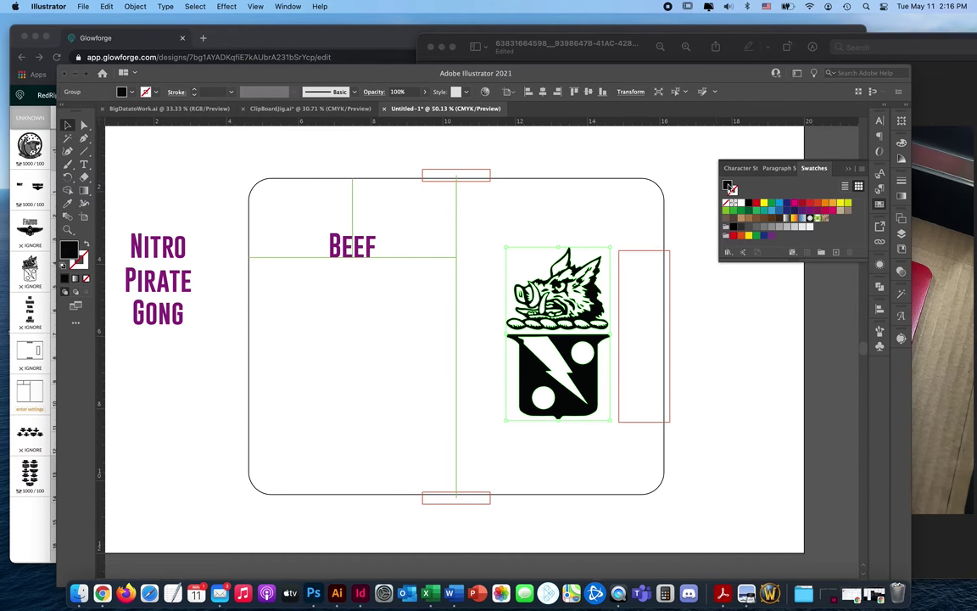
{"action": "left_click", "coordinate": [822, 208]}
{"action": "left_click", "coordinate": [694, 371]}
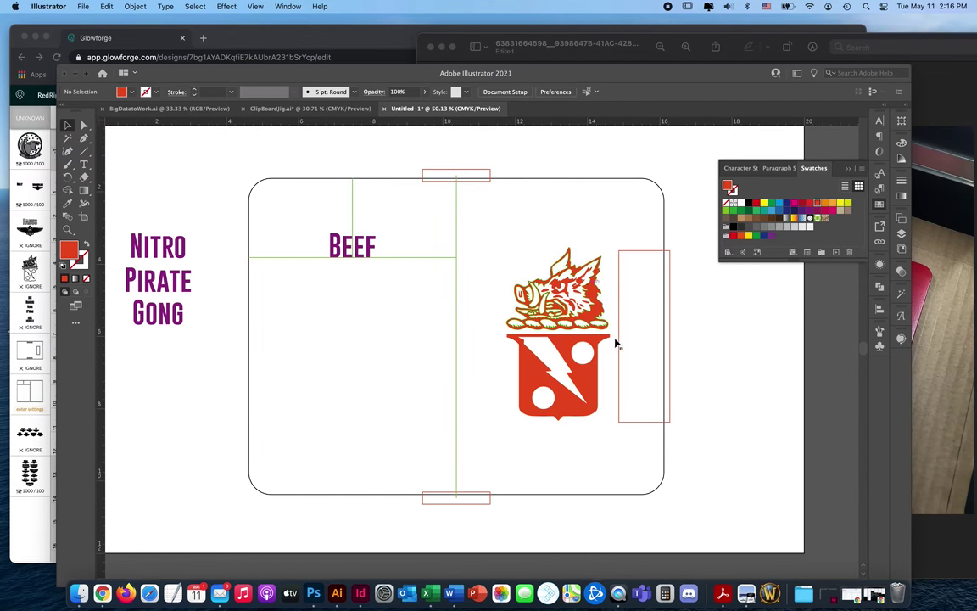
{"action": "left_click", "coordinate": [566, 269]}
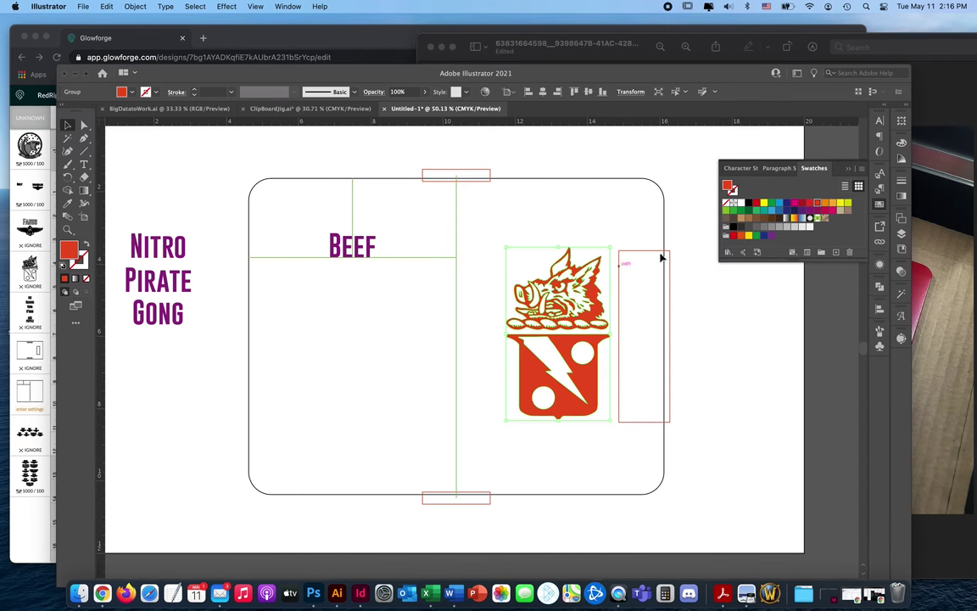
{"action": "left_click", "coordinate": [835, 207]}
{"action": "left_click", "coordinate": [539, 443]}
{"action": "scroll", "coordinate": [381, 361], "scroll_direction": "left", "scroll_amount": 3}
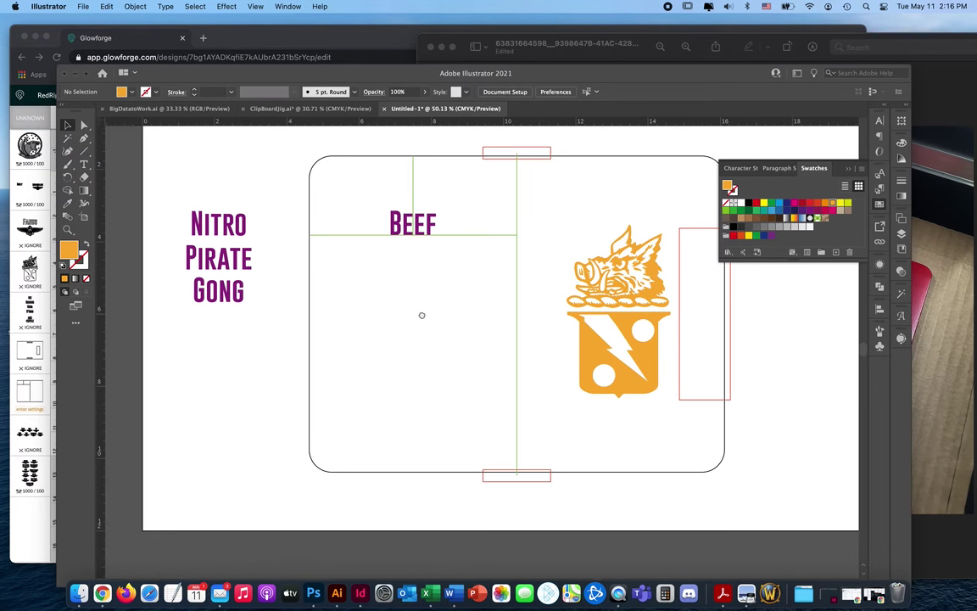
Select the Beef and Nitro Pirate Gong names together and convert them with Type > Create Outlines
{"action": "left_click", "coordinate": [427, 229]}
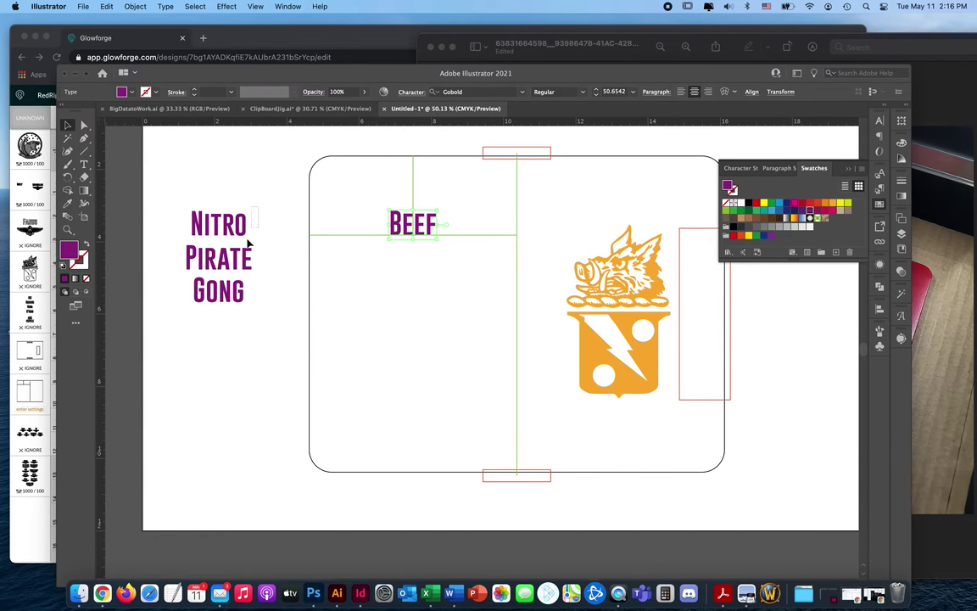
{"action": "left_click", "coordinate": [216, 318], "text": "shift"}
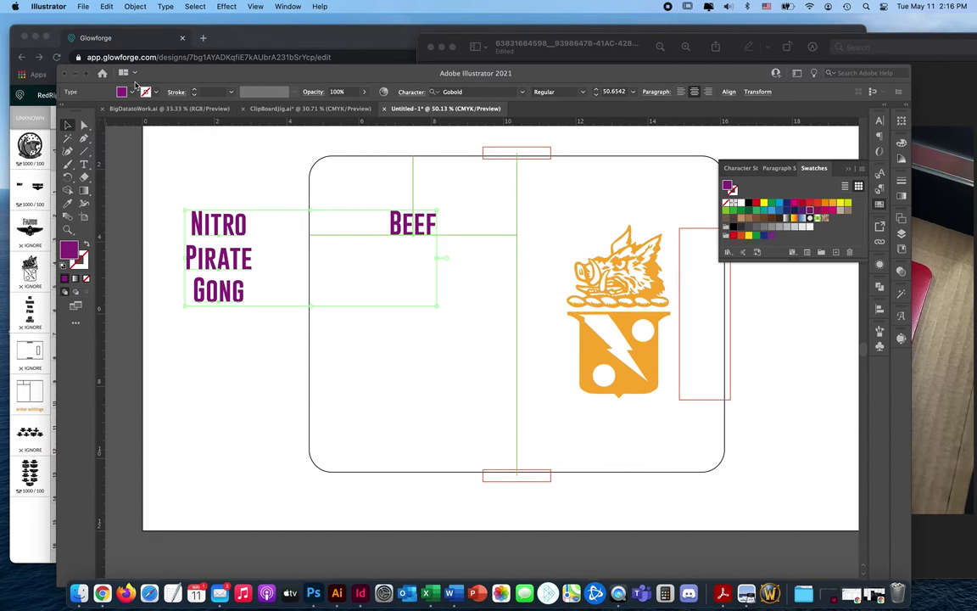
{"action": "left_click", "coordinate": [166, 7]}
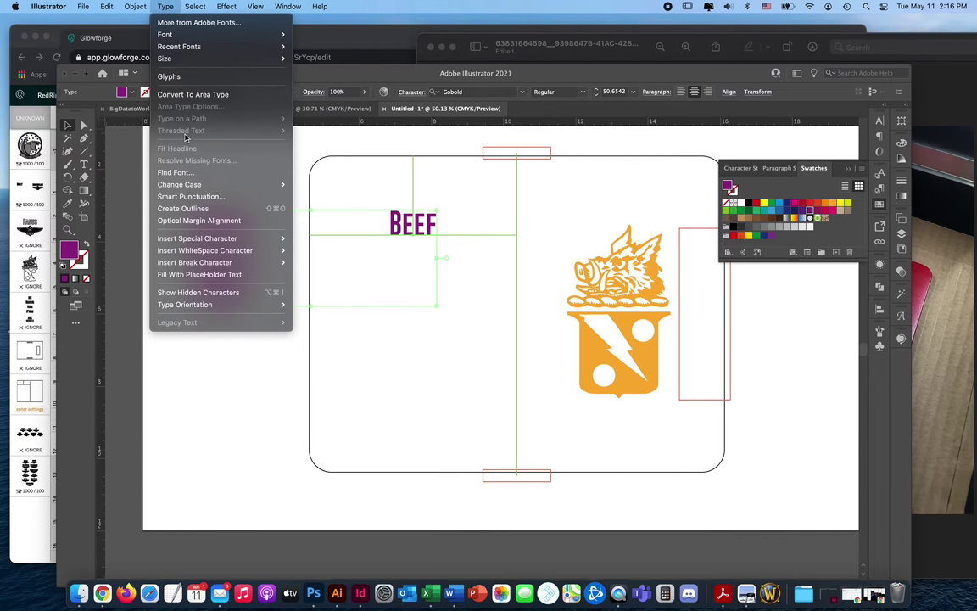
{"action": "left_click", "coordinate": [182, 208]}
{"action": "left_click", "coordinate": [177, 355]}
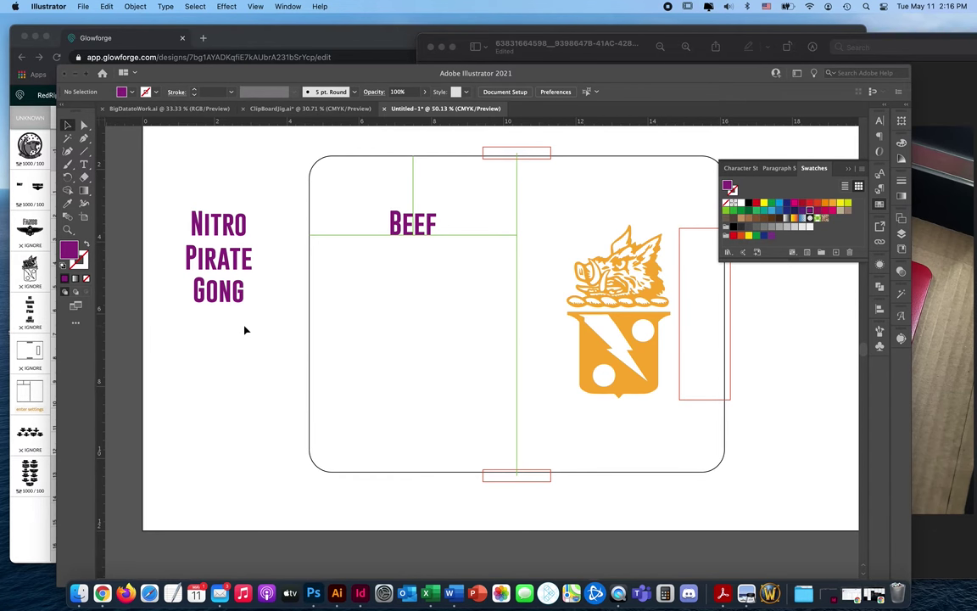
{"action": "key", "text": "super+shift+F9"}
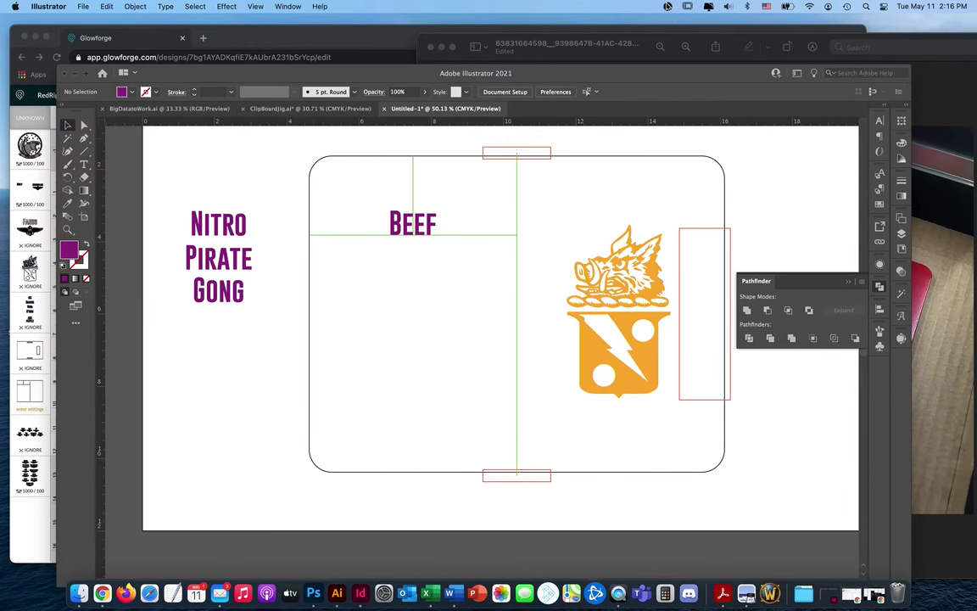
{"action": "left_click", "coordinate": [668, 7]}
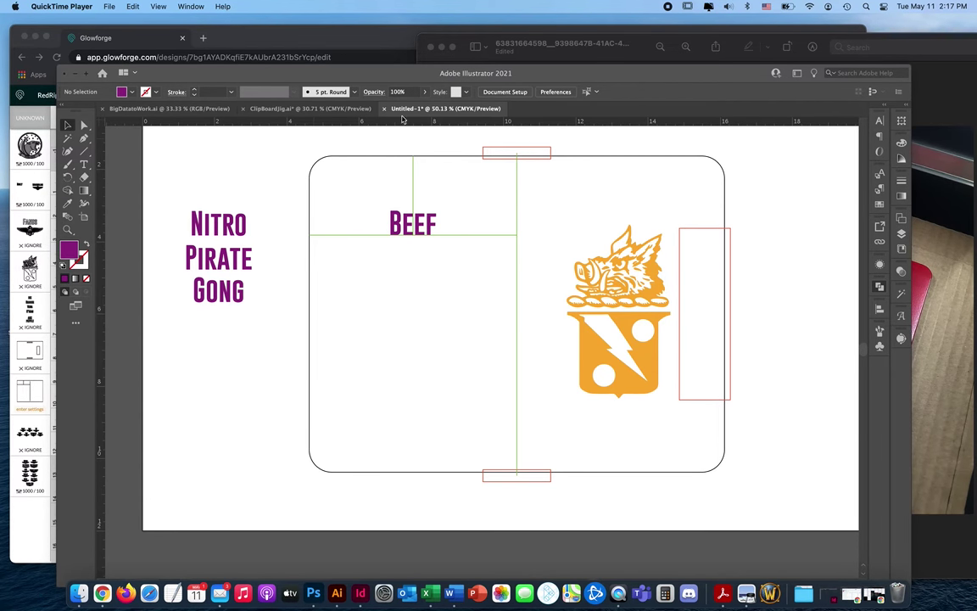
Save the layout in Adobe PDF format as Clipboard with default PDF settings
{"action": "left_click", "coordinate": [379, 79]}
{"action": "left_click", "coordinate": [85, 7]}
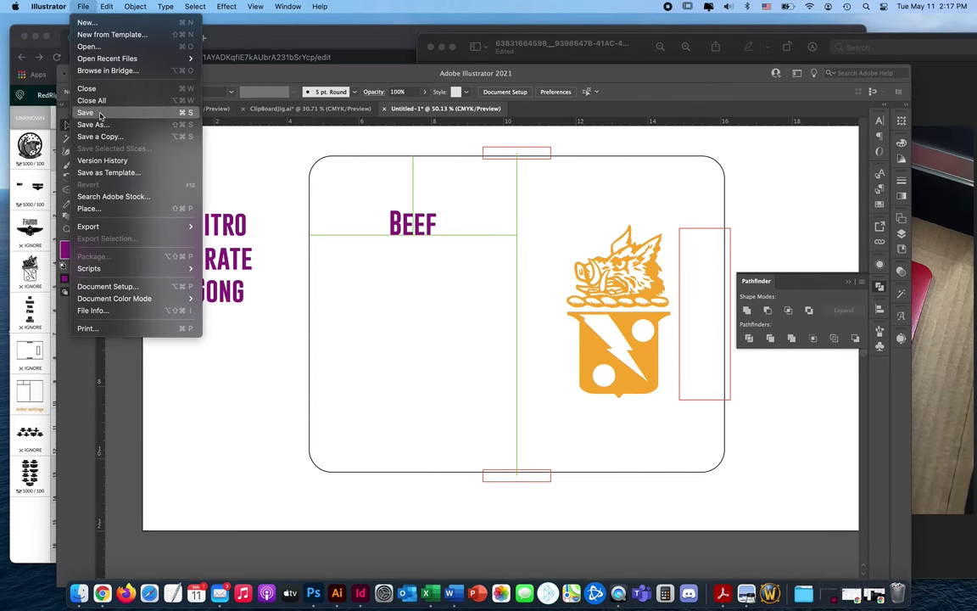
{"action": "left_click", "coordinate": [355, 213]}
{"action": "key", "text": "super+shift+s"}
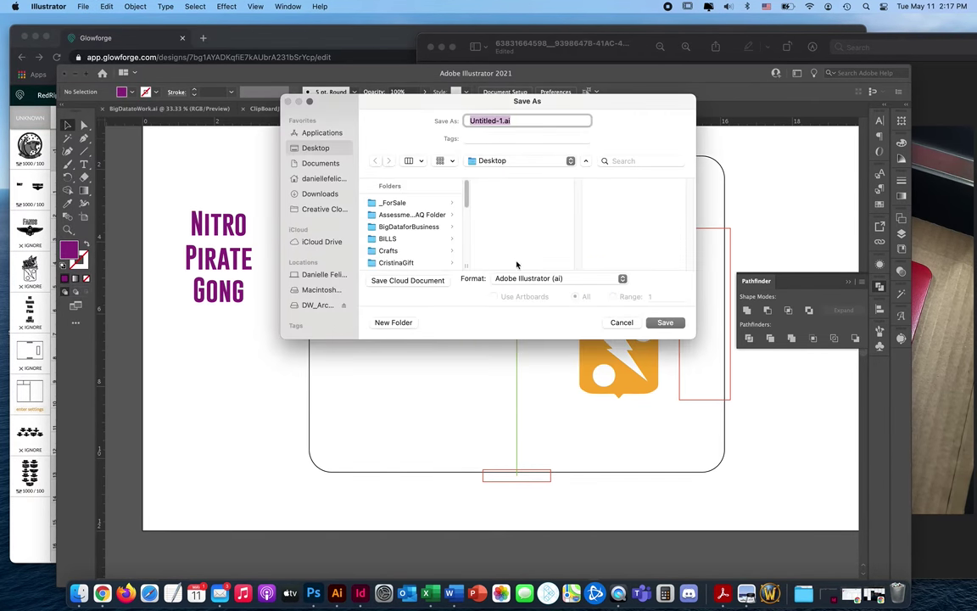
{"action": "left_click", "coordinate": [543, 279]}
{"action": "left_click", "coordinate": [547, 316]}
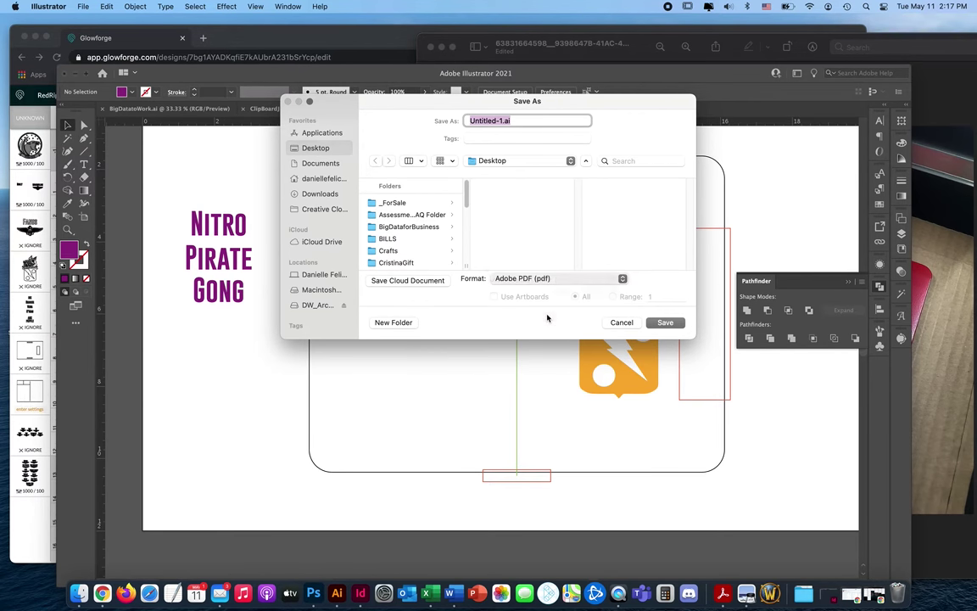
{"action": "type", "text": "Clipboard.pdf"}
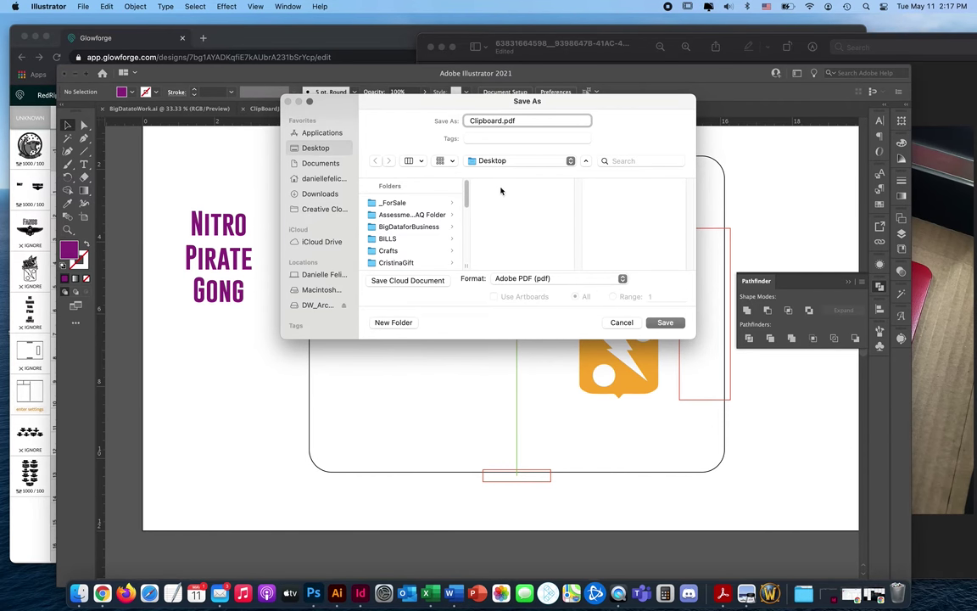
{"action": "left_click", "coordinate": [666, 323]}
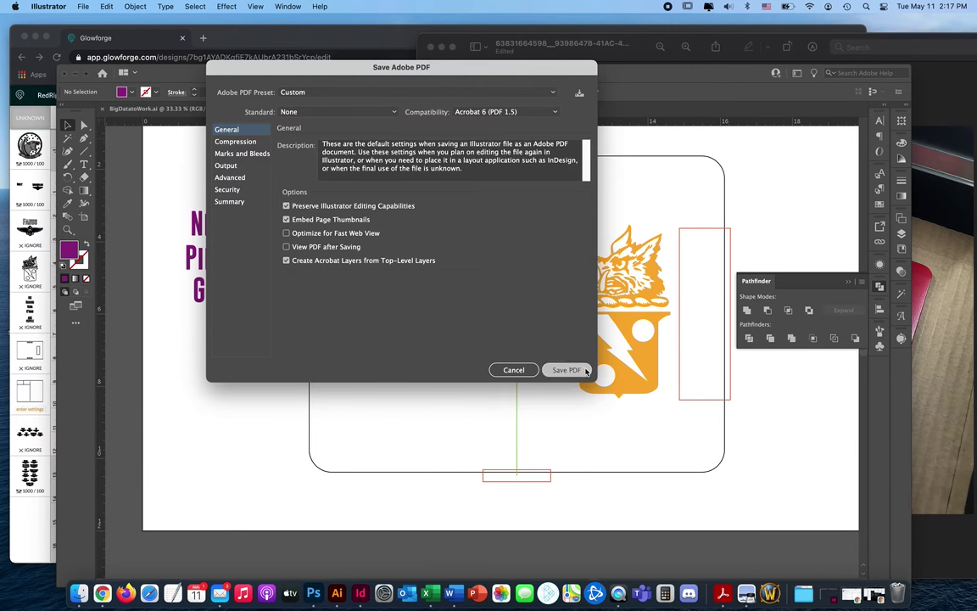
{"action": "left_click", "coordinate": [584, 371]}
{"action": "left_click", "coordinate": [41, 519]}
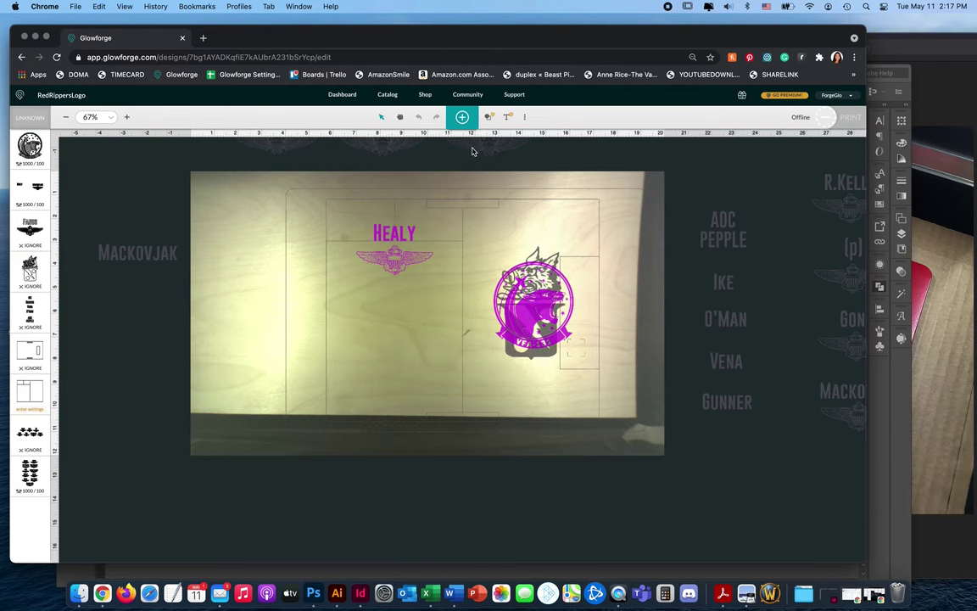
From the Glowforge dashboard, upload Clipboard.pdf from file as a new design
{"action": "left_click", "coordinate": [30, 119]}
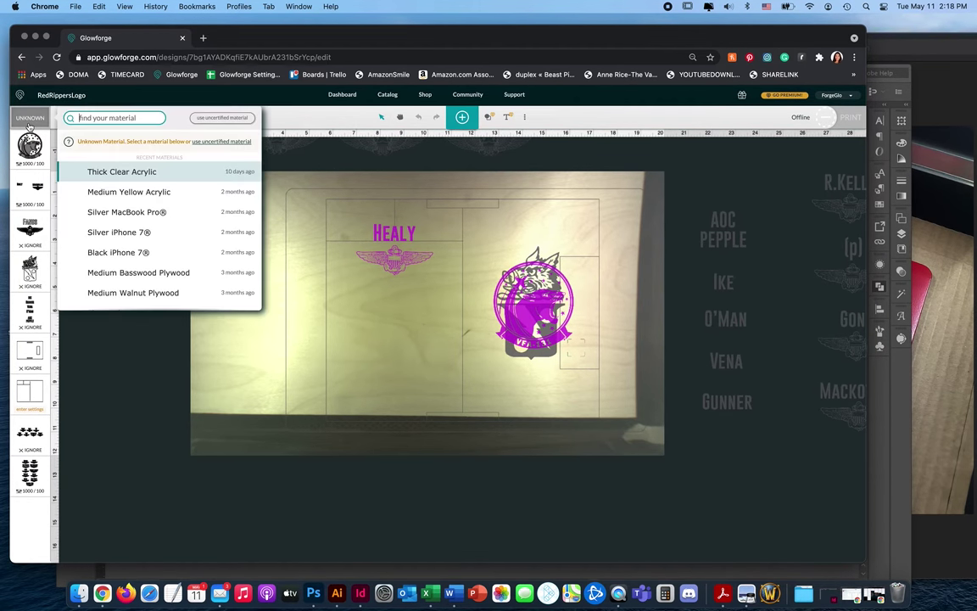
{"action": "left_click", "coordinate": [19, 94]}
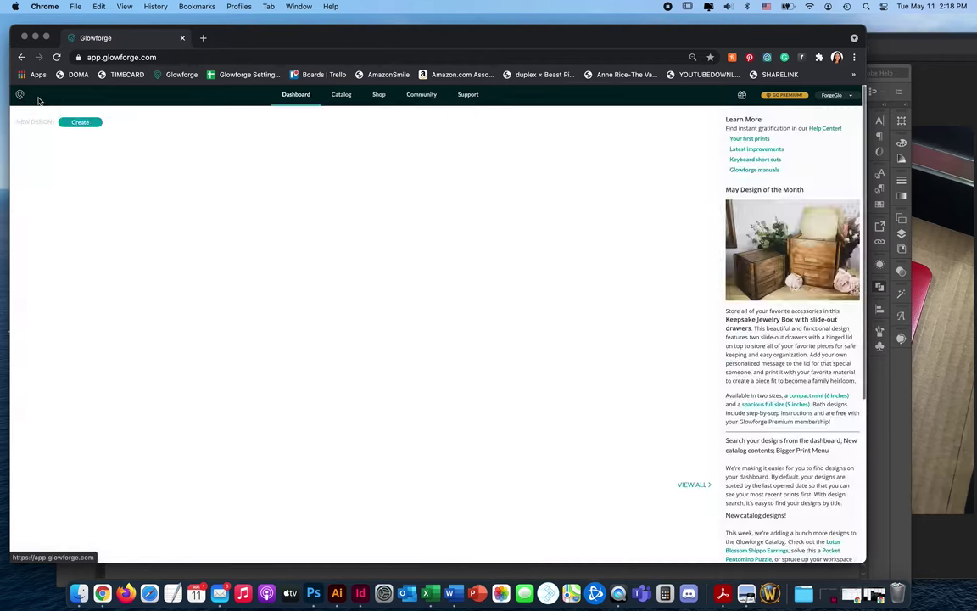
{"action": "left_click", "coordinate": [80, 121]}
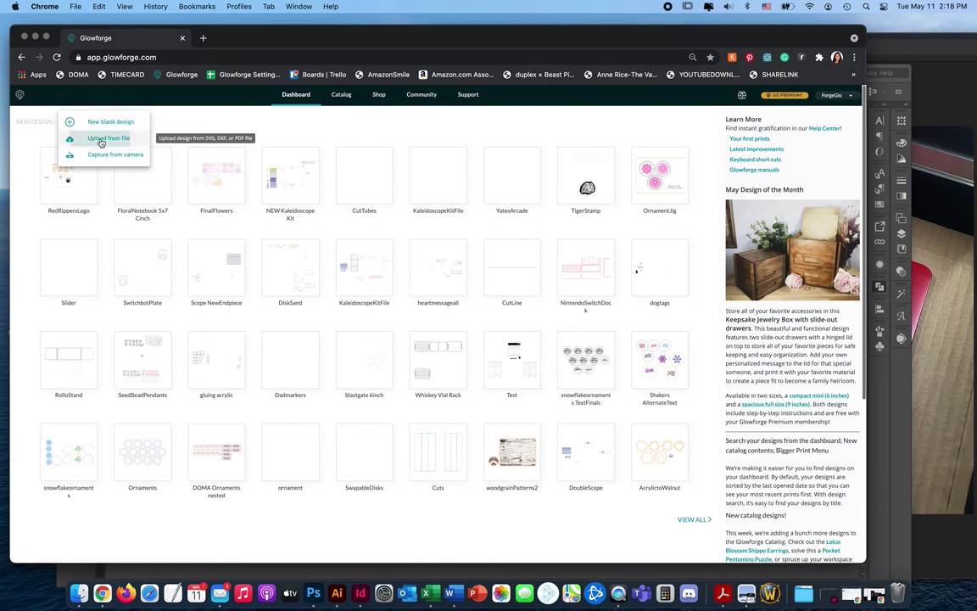
{"action": "left_click", "coordinate": [101, 138]}
{"action": "scroll", "coordinate": [369, 313], "scroll_direction": "down", "scroll_amount": 10}
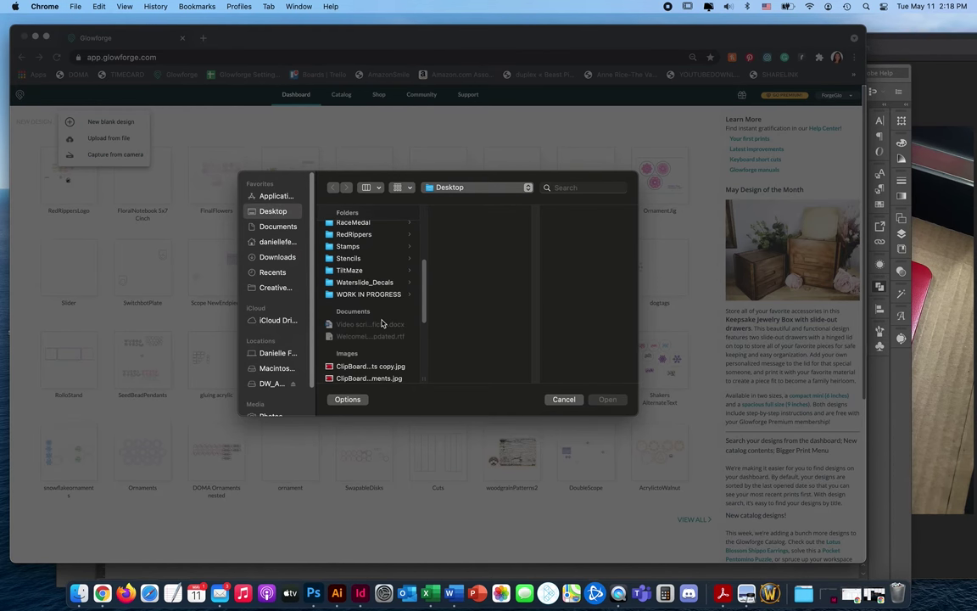
{"action": "scroll", "coordinate": [372, 349], "scroll_direction": "down", "scroll_amount": 4}
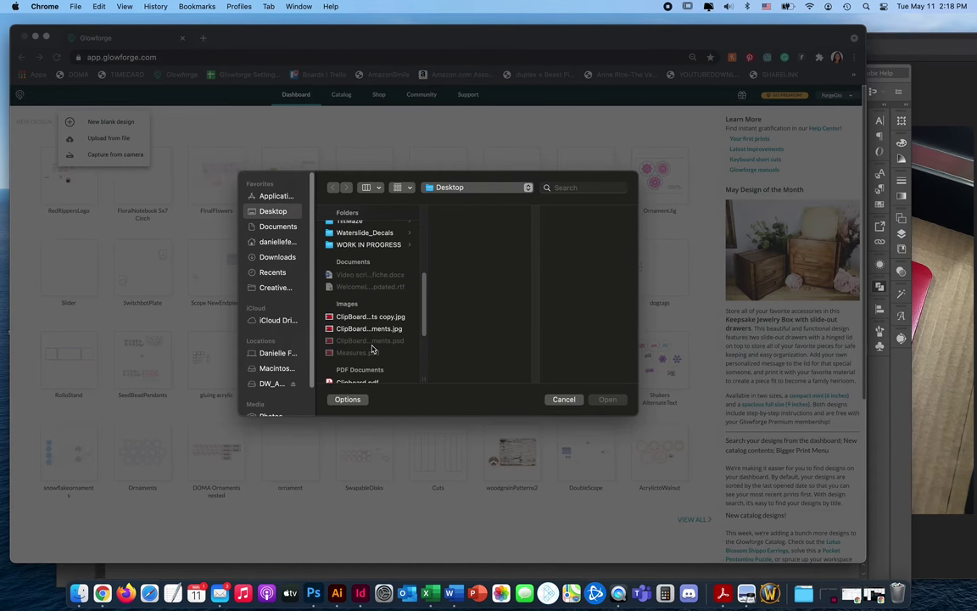
{"action": "left_click", "coordinate": [352, 286]}
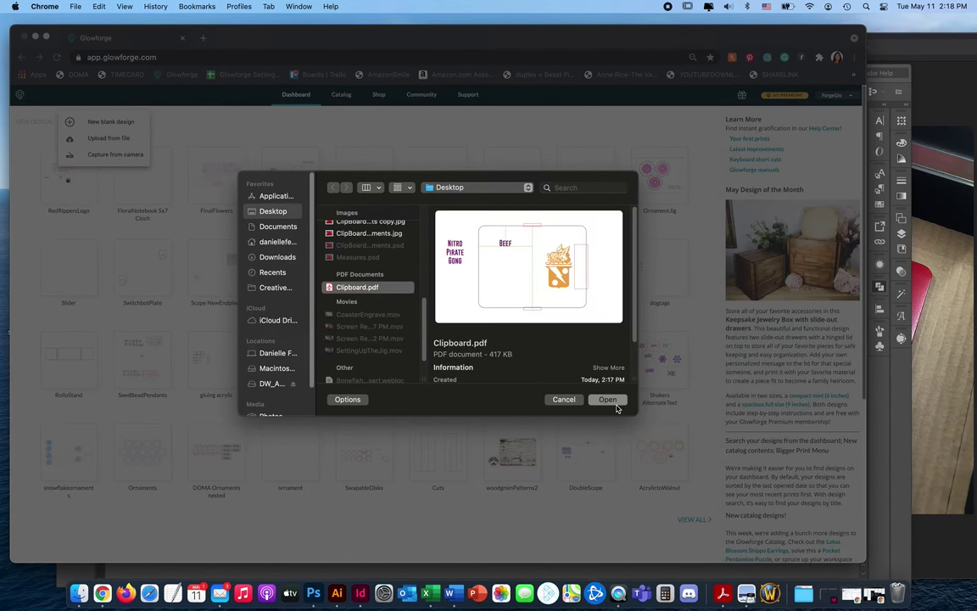
{"action": "left_click", "coordinate": [615, 405]}
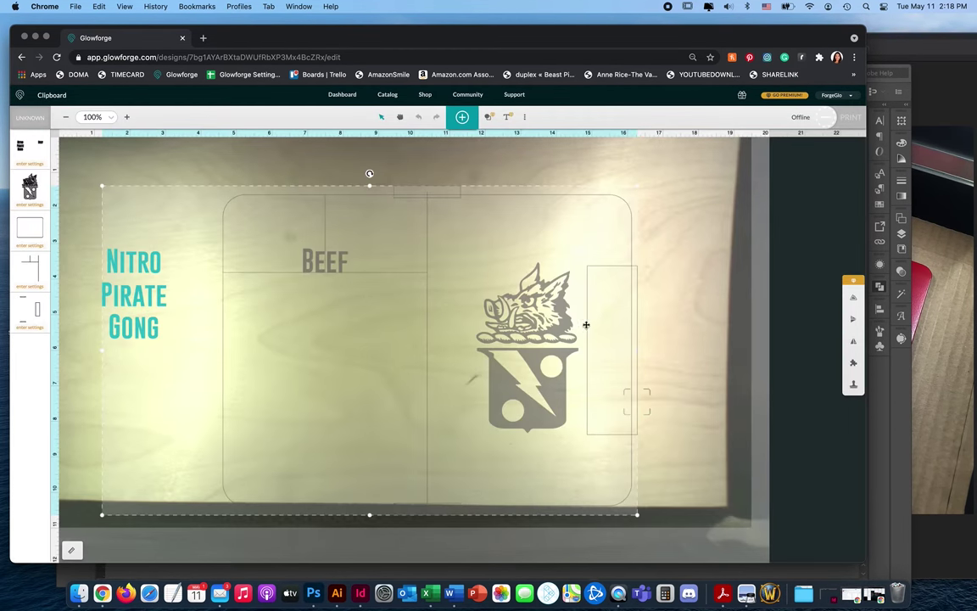
Nudge the clipboard outline in the ClipBoardJig.ai design, then move it back down
{"action": "left_click", "coordinate": [693, 218]}
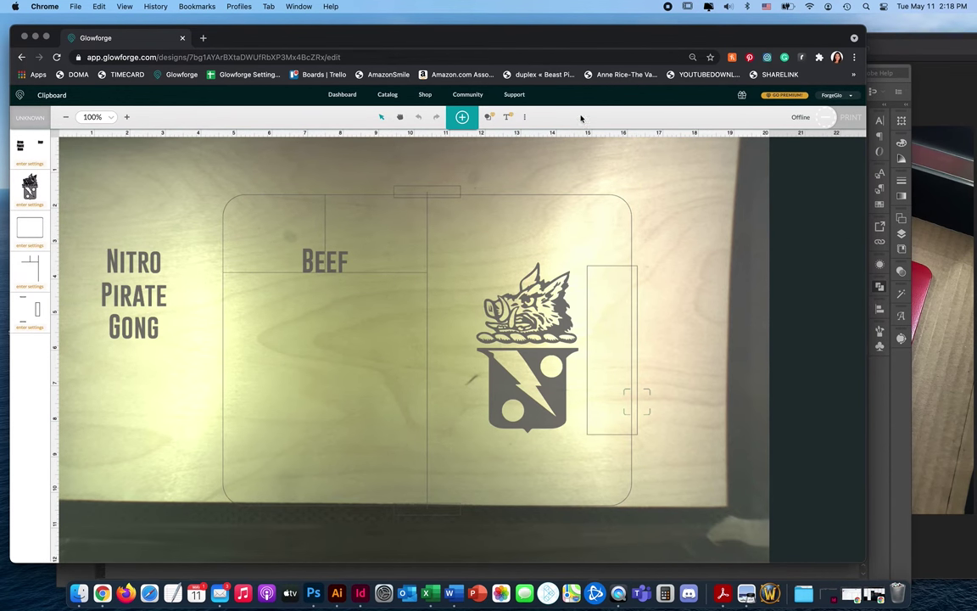
{"action": "left_click", "coordinate": [896, 383]}
{"action": "left_click", "coordinate": [310, 108]}
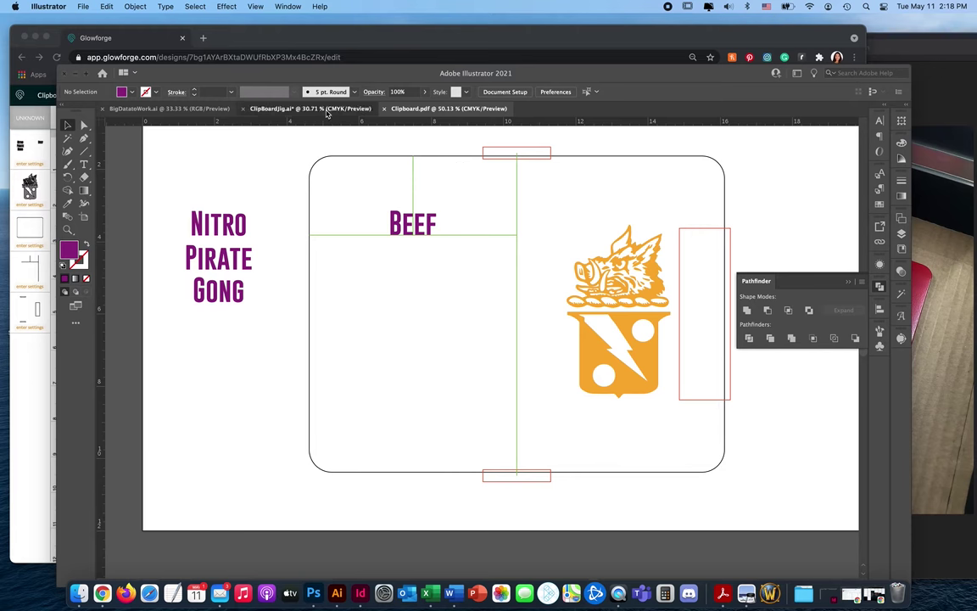
{"action": "left_click_drag", "start_coordinate": [684, 210], "coordinate": [694, 175]}
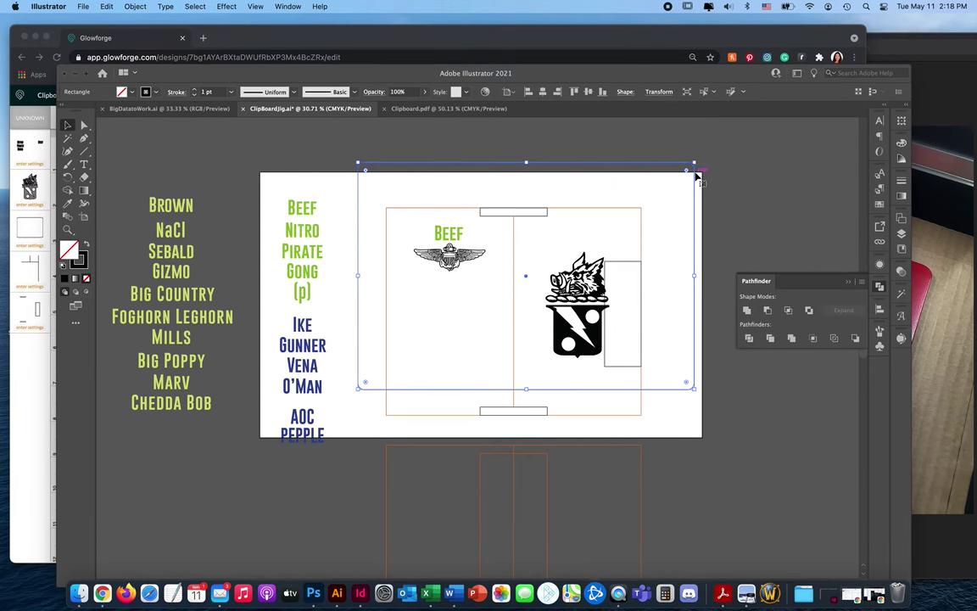
{"action": "left_click_drag", "start_coordinate": [697, 176], "coordinate": [698, 220]}
{"action": "left_click", "coordinate": [666, 233]}
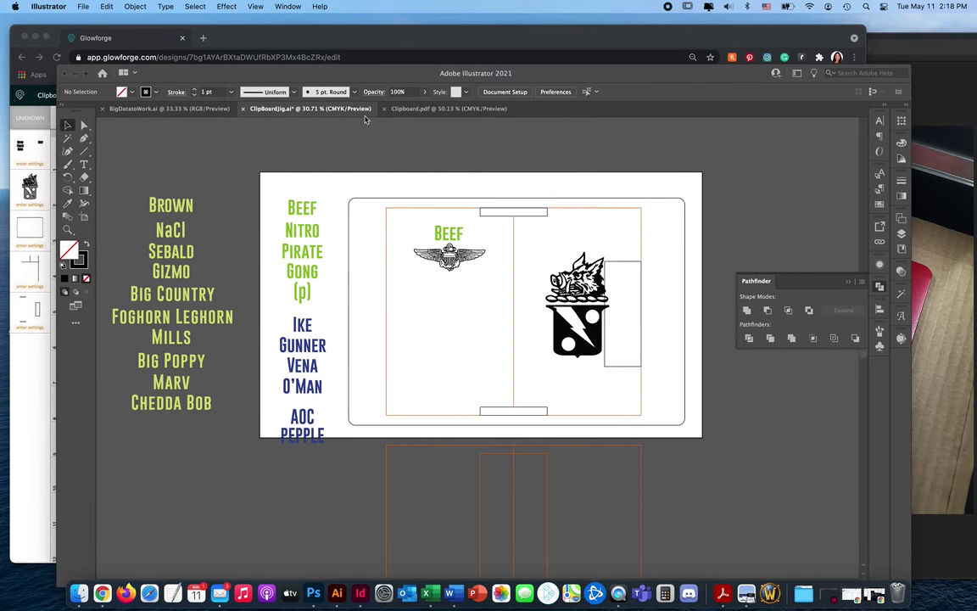
Marquee-select the board outline, Beef and crest, and move them right and up over the board
{"action": "left_click", "coordinate": [243, 44]}
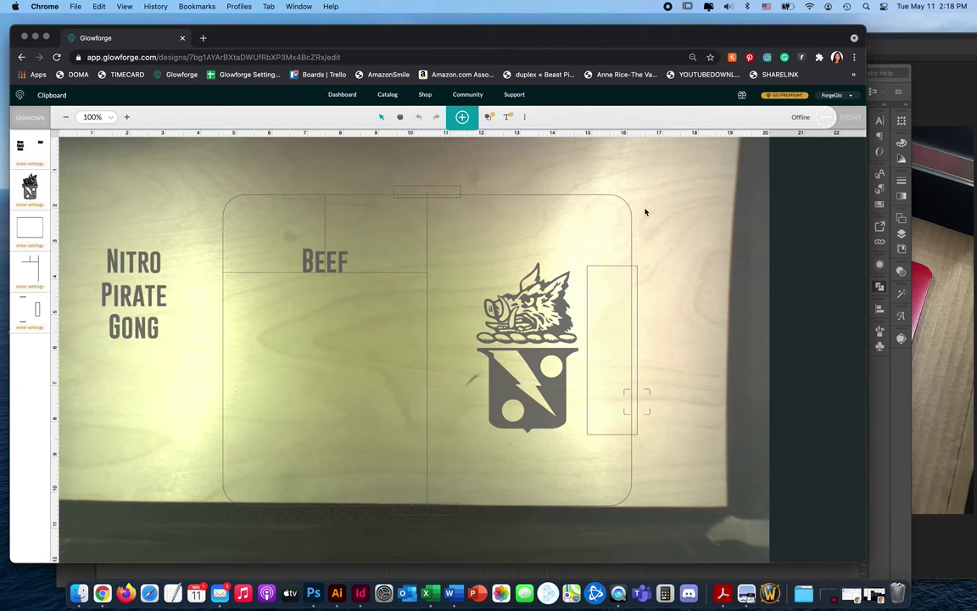
{"action": "scroll", "coordinate": [648, 212], "scroll_direction": "down", "scroll_amount": 3}
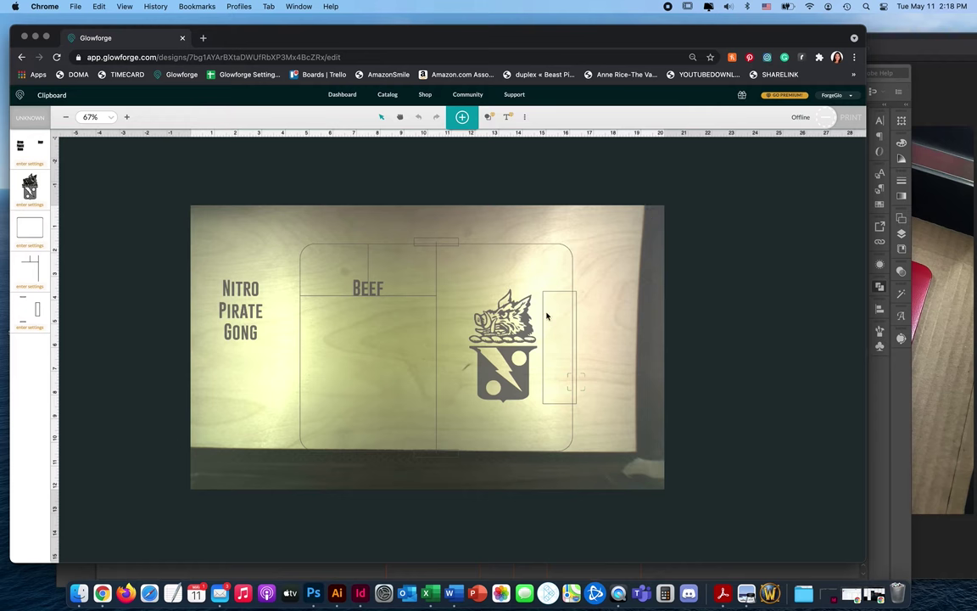
{"action": "left_click_drag", "start_coordinate": [593, 222], "coordinate": [286, 464]}
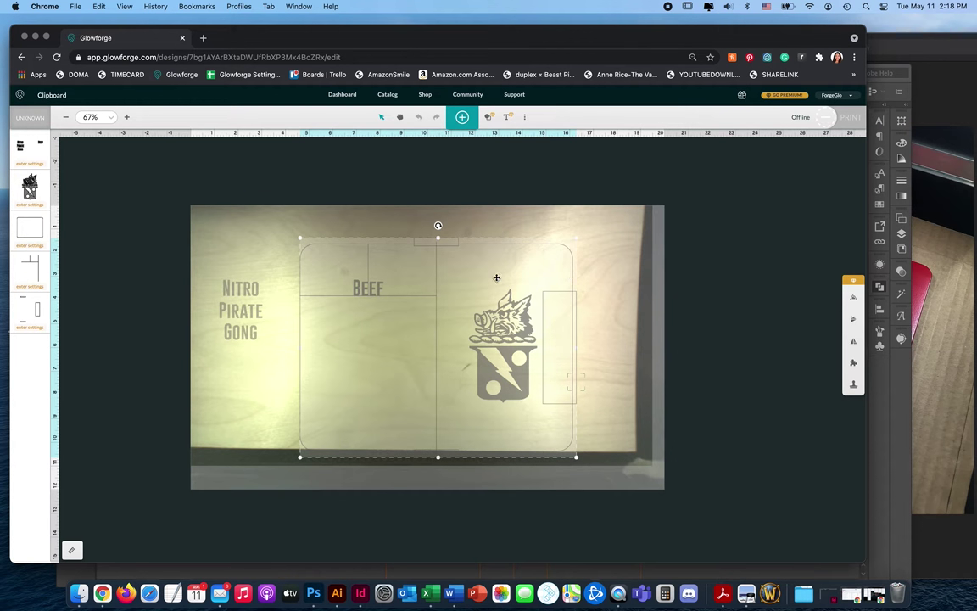
{"action": "left_click_drag", "start_coordinate": [437, 318], "coordinate": [500, 305]}
{"action": "left_click", "coordinate": [665, 299]}
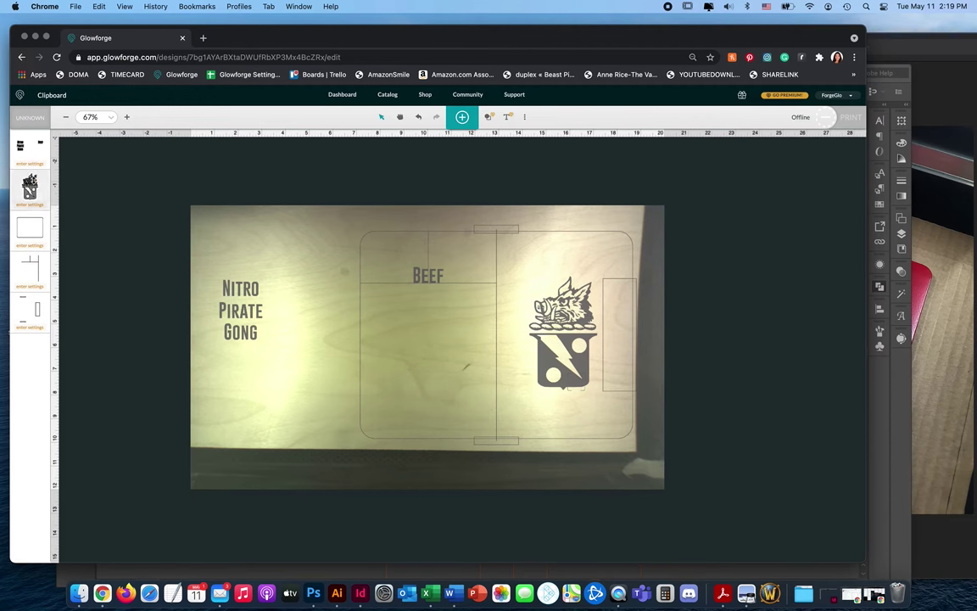
Give the crest BronzePowderCoat engraving (1000 speed, 100 power, 170 LPI) and show the engraved clipboard photo
{"action": "left_click", "coordinate": [29, 205]}
{"action": "left_click", "coordinate": [95, 143]}
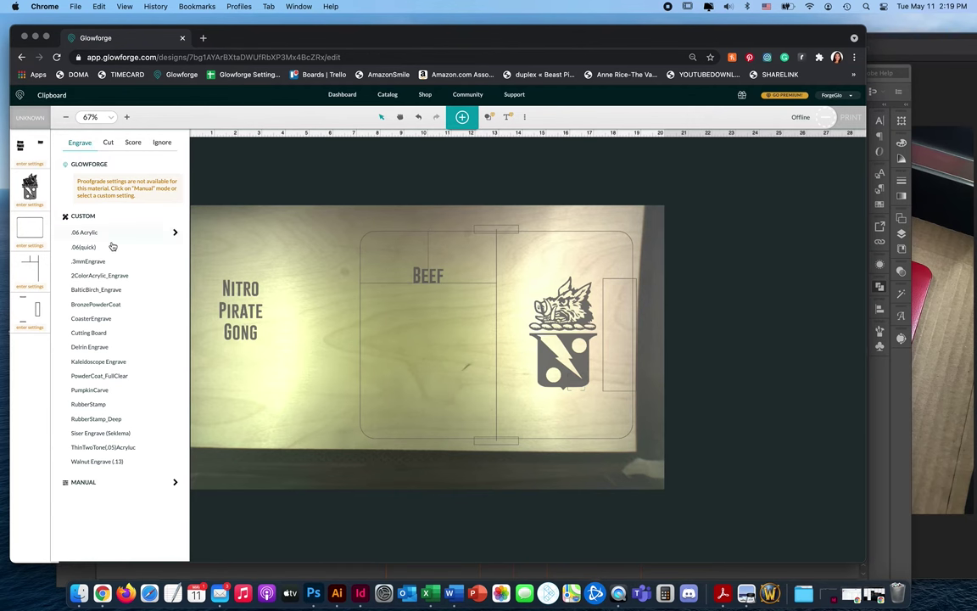
{"action": "left_click", "coordinate": [177, 311]}
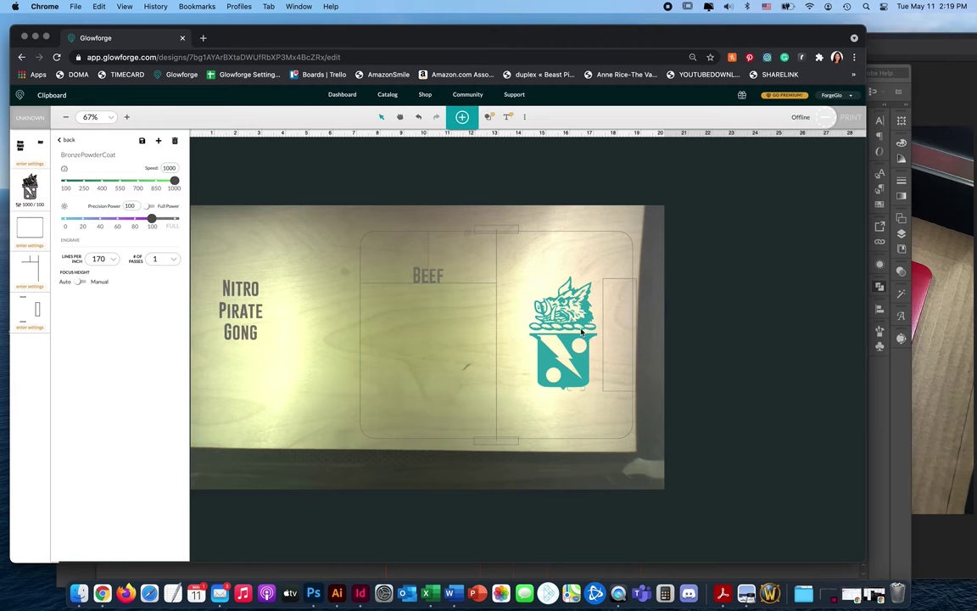
{"action": "left_click", "coordinate": [947, 275]}
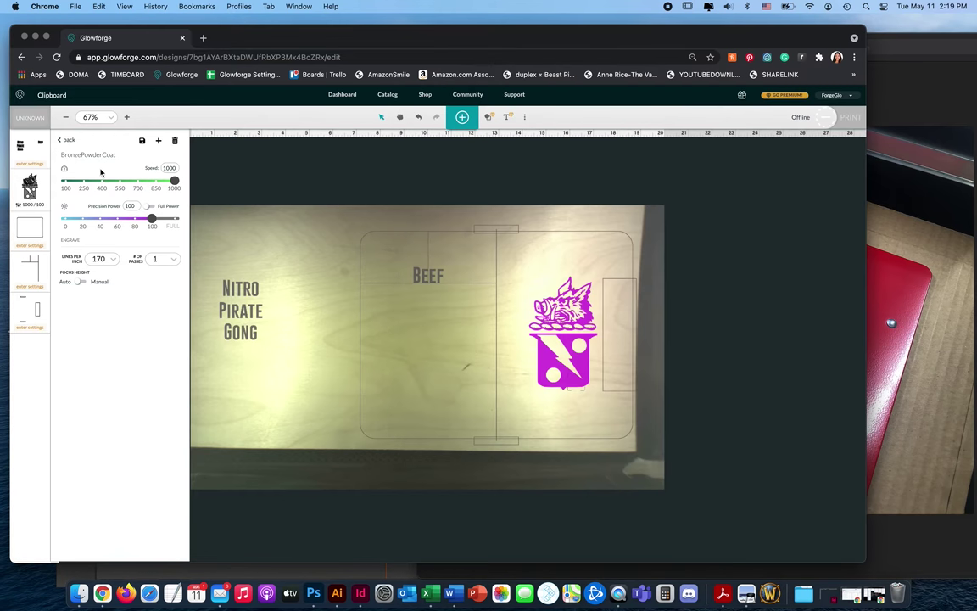
{"action": "left_click", "coordinate": [85, 156]}
{"action": "left_click", "coordinate": [166, 258]}
{"action": "left_click", "coordinate": [153, 269]}
{"action": "left_click", "coordinate": [160, 168]}
{"action": "left_click", "coordinate": [173, 259]}
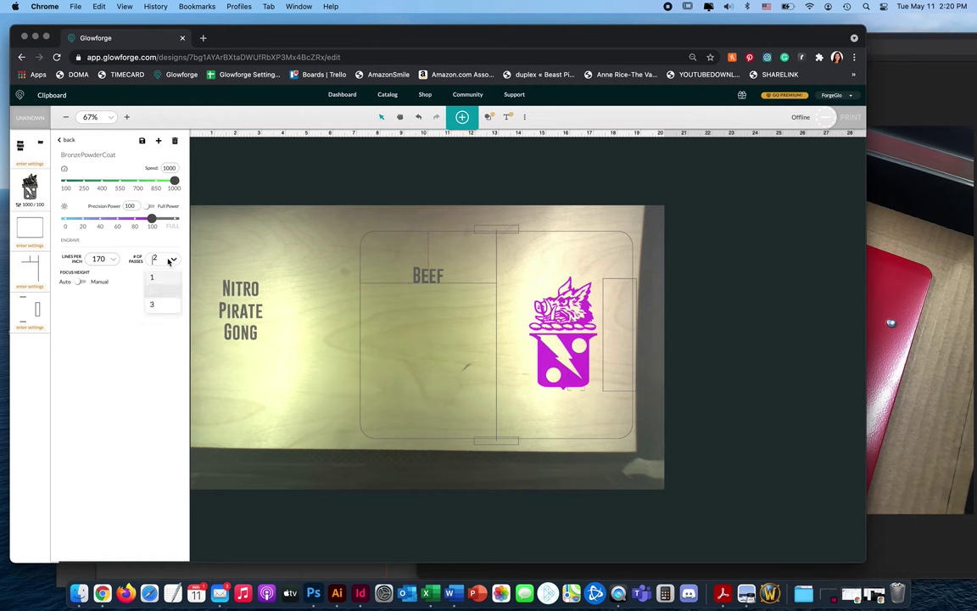
{"action": "left_click", "coordinate": [154, 248]}
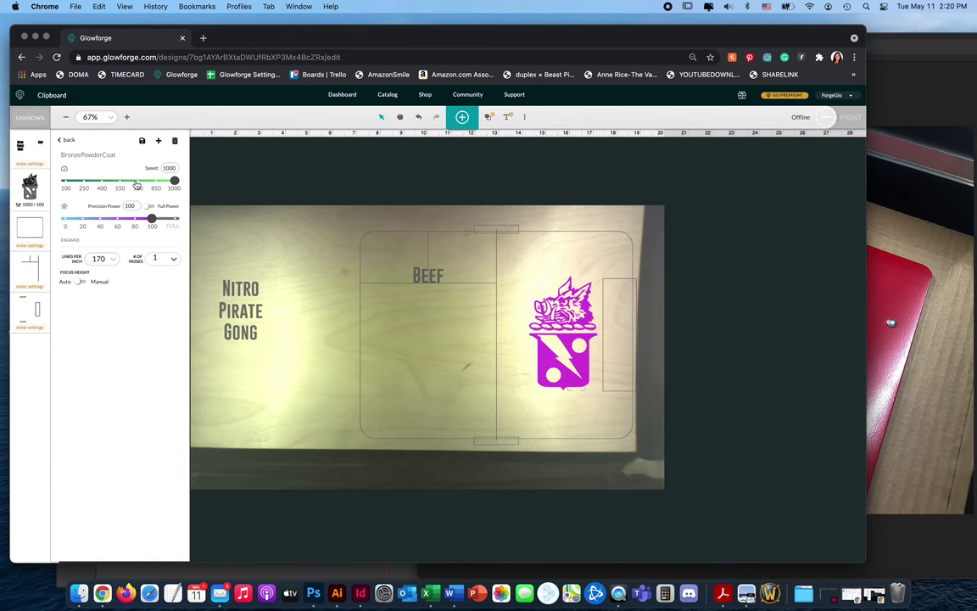
{"action": "left_click", "coordinate": [899, 243]}
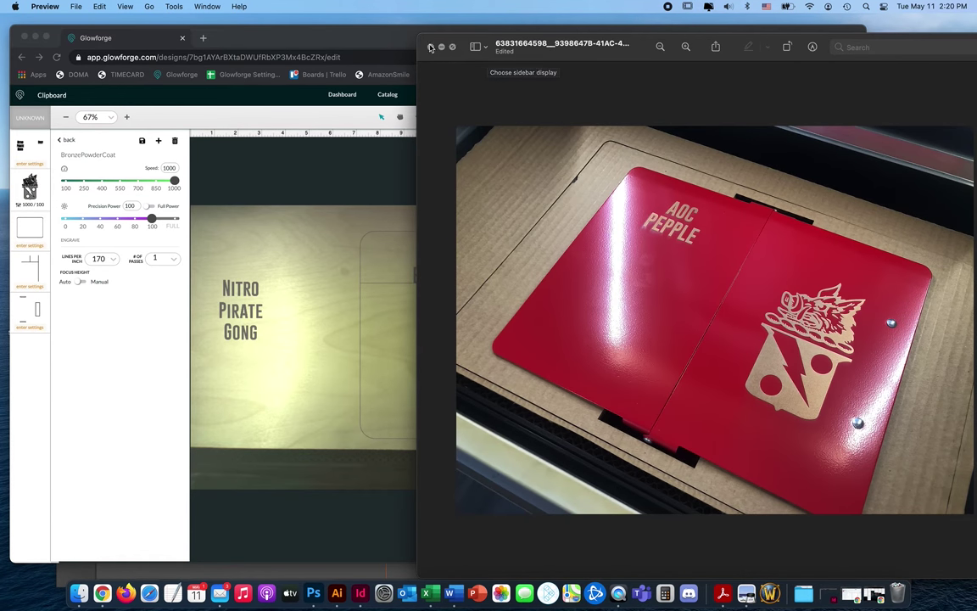
Pick ClipBoard_measurements.jpg in Illustrator's Place dialog and preview it with Quick Look
{"action": "left_click", "coordinate": [337, 593]}
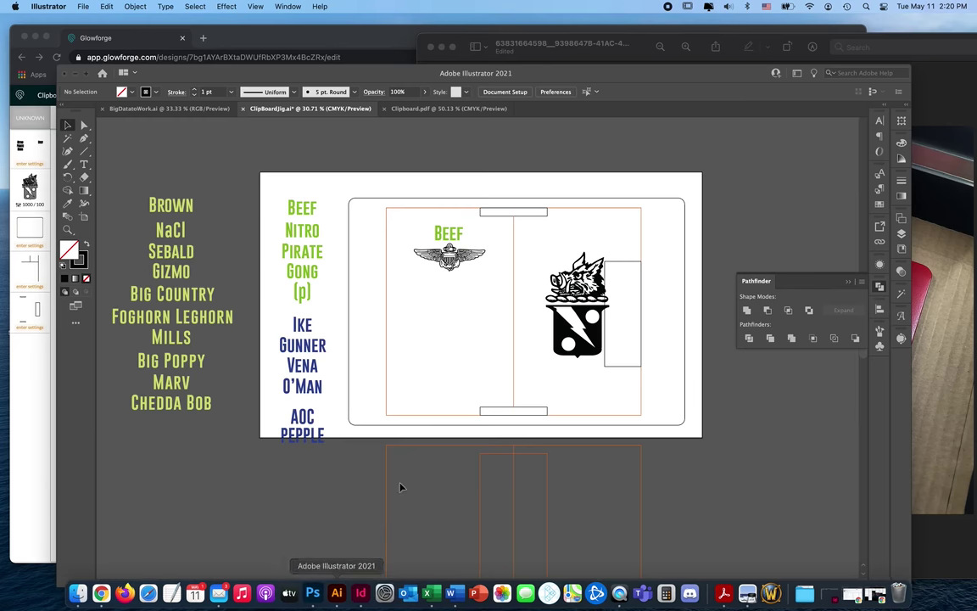
{"action": "left_click", "coordinate": [91, 9]}
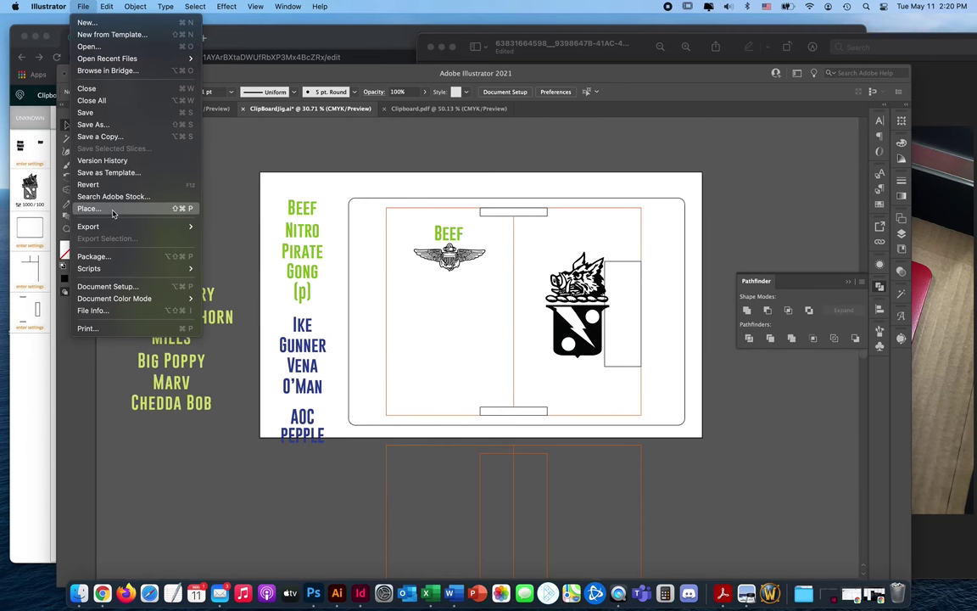
{"action": "left_click", "coordinate": [93, 24]}
{"action": "scroll", "coordinate": [424, 212], "scroll_direction": "down", "scroll_amount": 5}
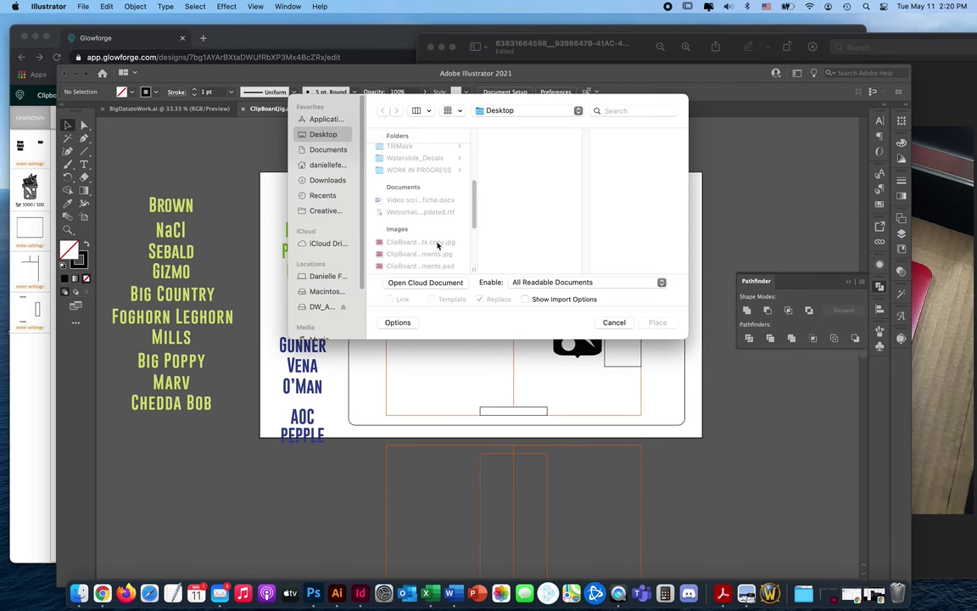
{"action": "left_click", "coordinate": [424, 213]}
{"action": "key", "text": "space"}
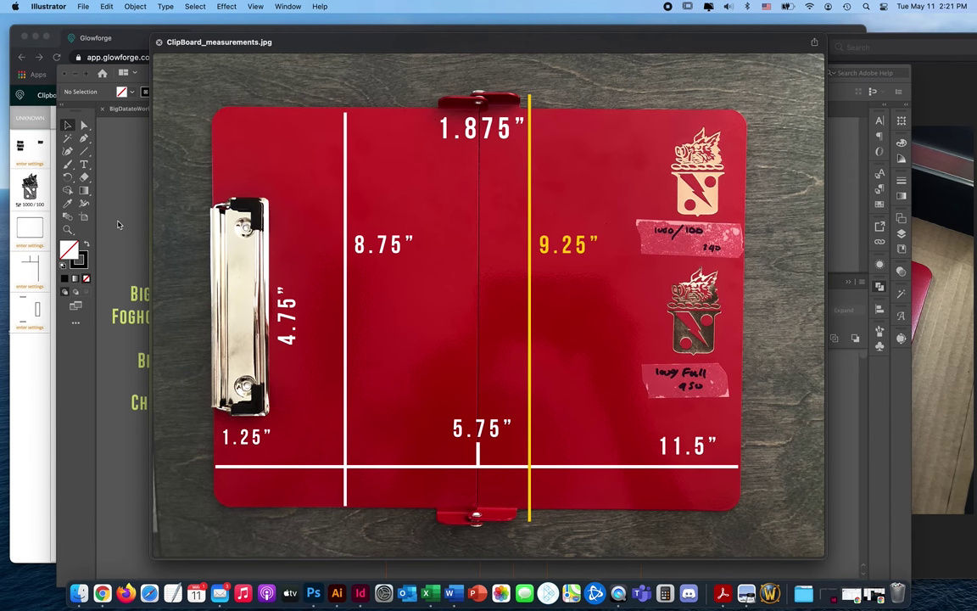
Apply the BronzePowderCoat engrave setting to the Nitro Pirate Gong names
{"action": "left_click", "coordinate": [46, 312]}
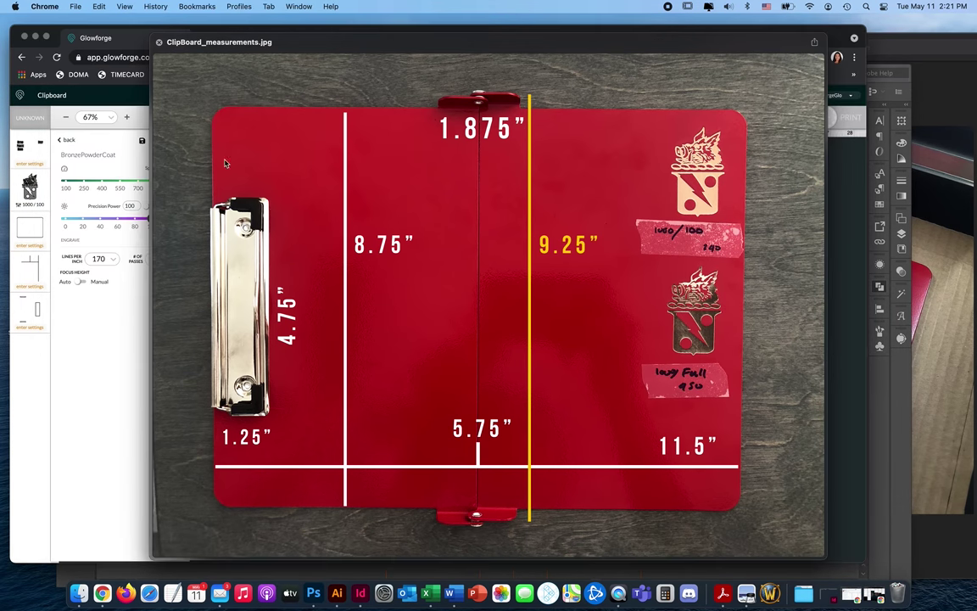
{"action": "left_click", "coordinate": [159, 41]}
{"action": "left_click", "coordinate": [464, 355]}
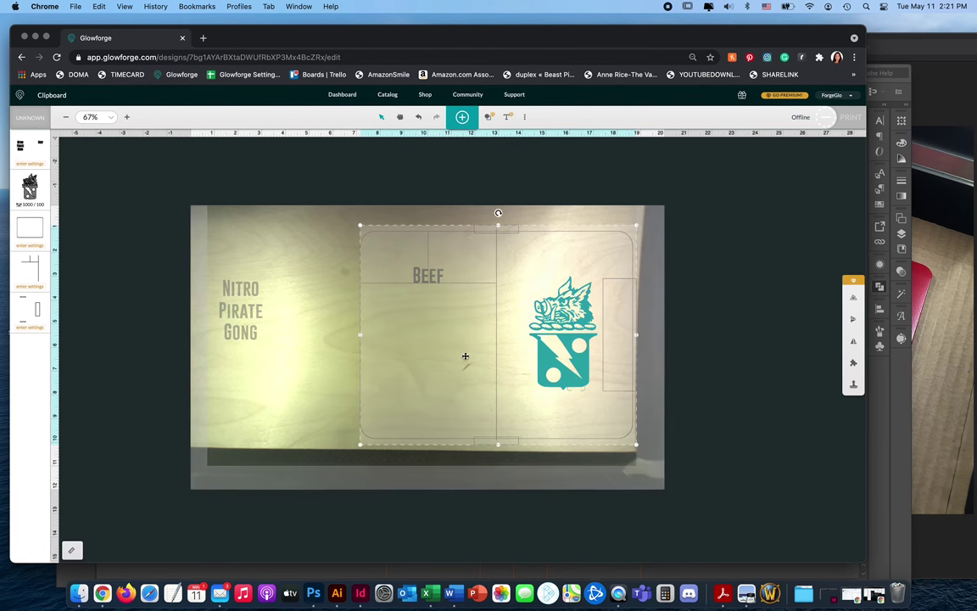
{"action": "left_click", "coordinate": [30, 185]}
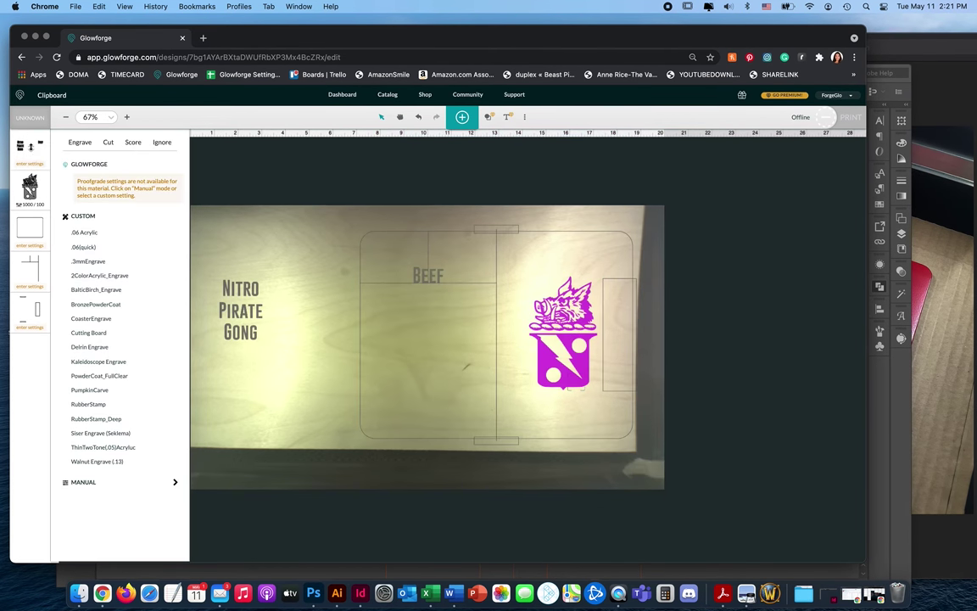
{"action": "left_click", "coordinate": [157, 304]}
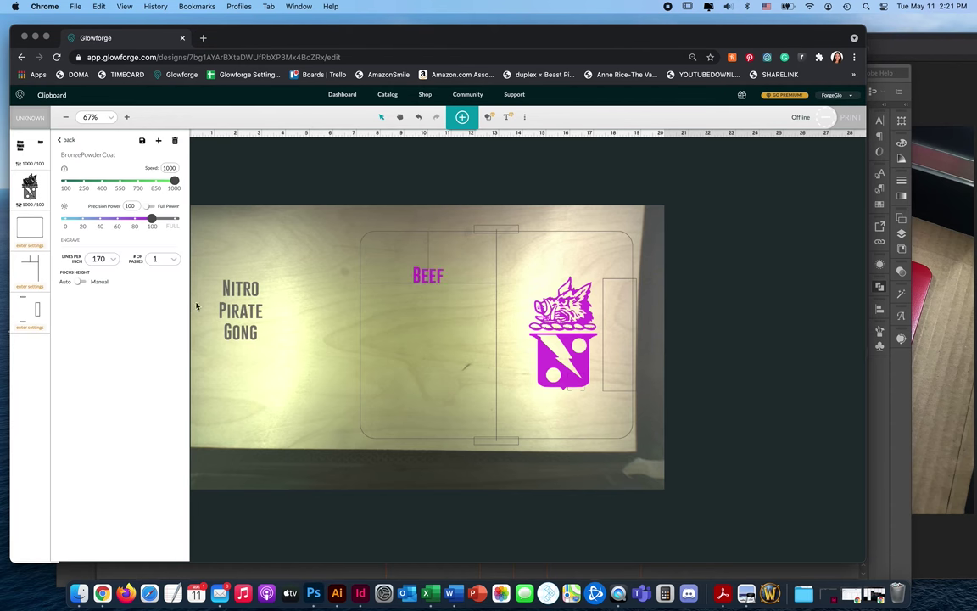
{"action": "left_click", "coordinate": [364, 247]}
{"action": "left_click", "coordinate": [704, 303]}
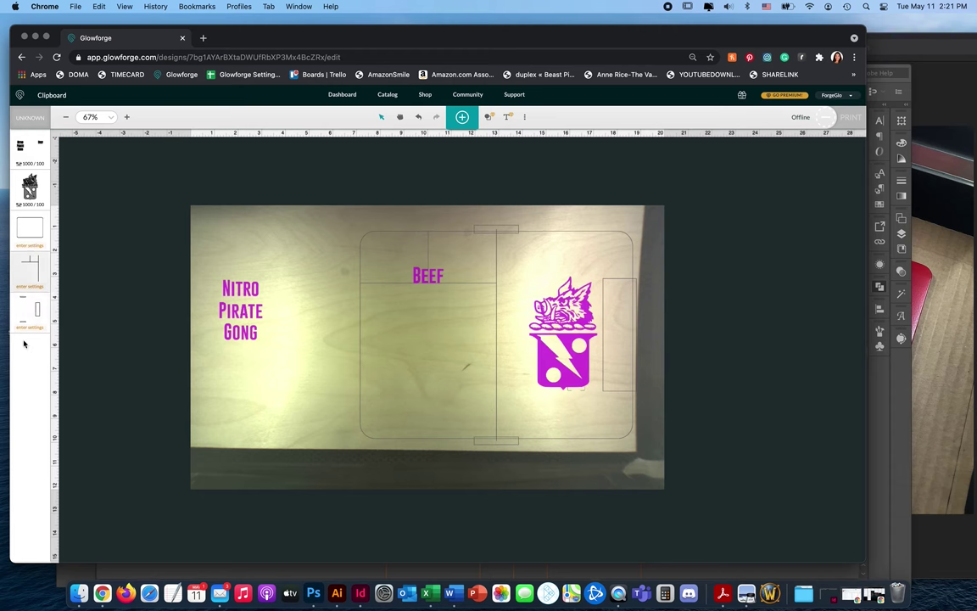
Skip the board outline's Cut settings, closing them without choosing a material
{"action": "left_click", "coordinate": [32, 228]}
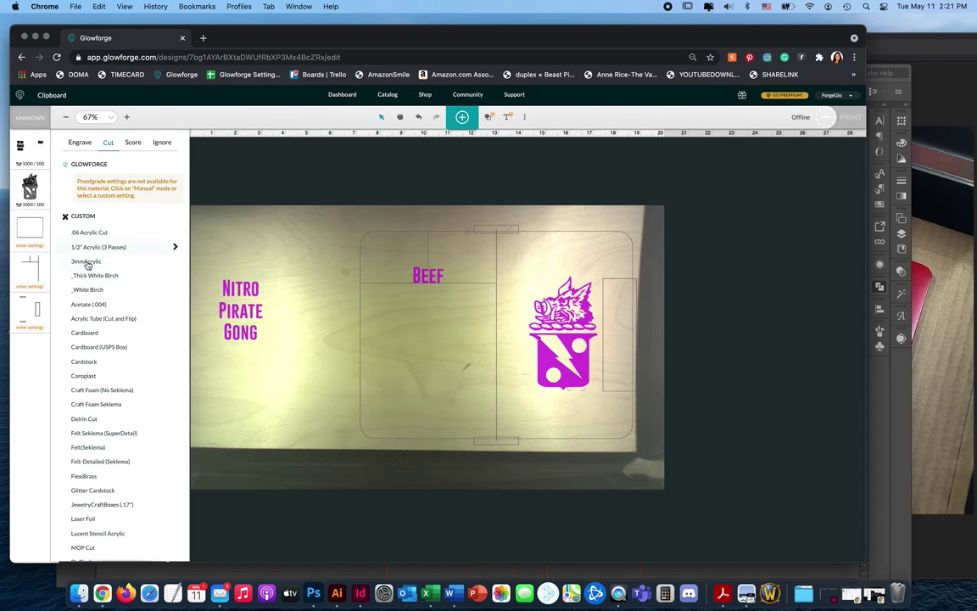
{"action": "left_click", "coordinate": [392, 171]}
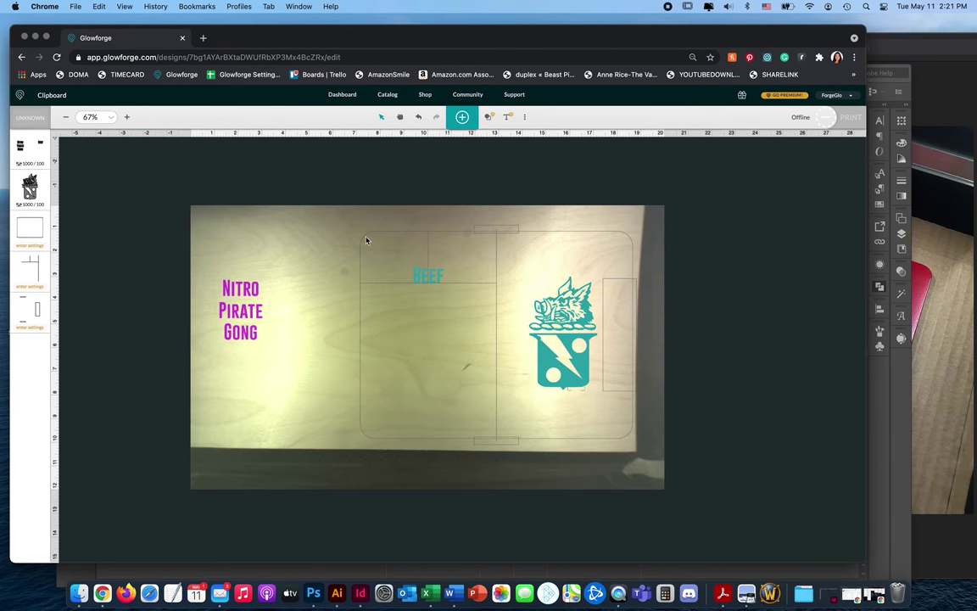
{"action": "left_click", "coordinate": [414, 269]}
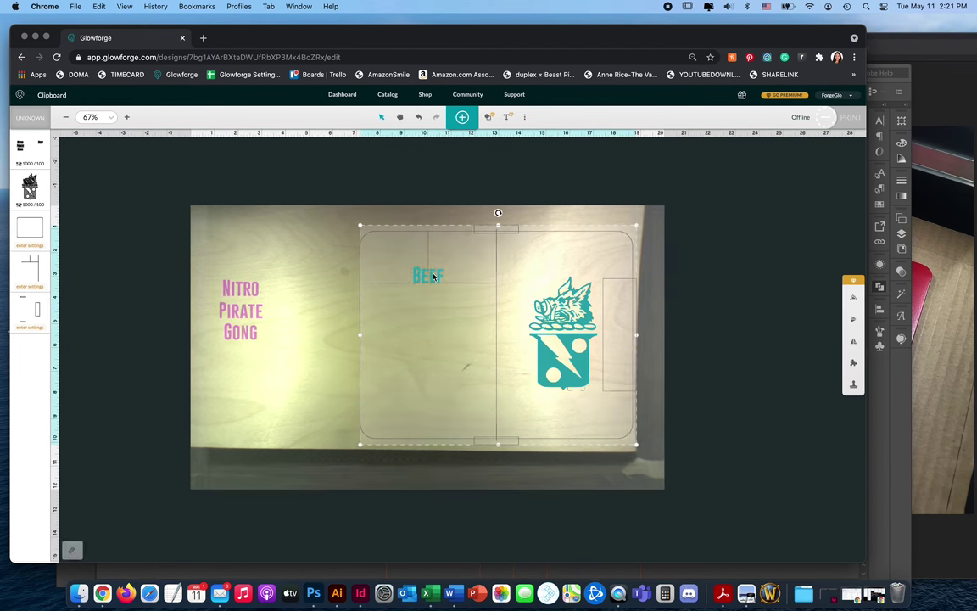
{"action": "left_click", "coordinate": [329, 272]}
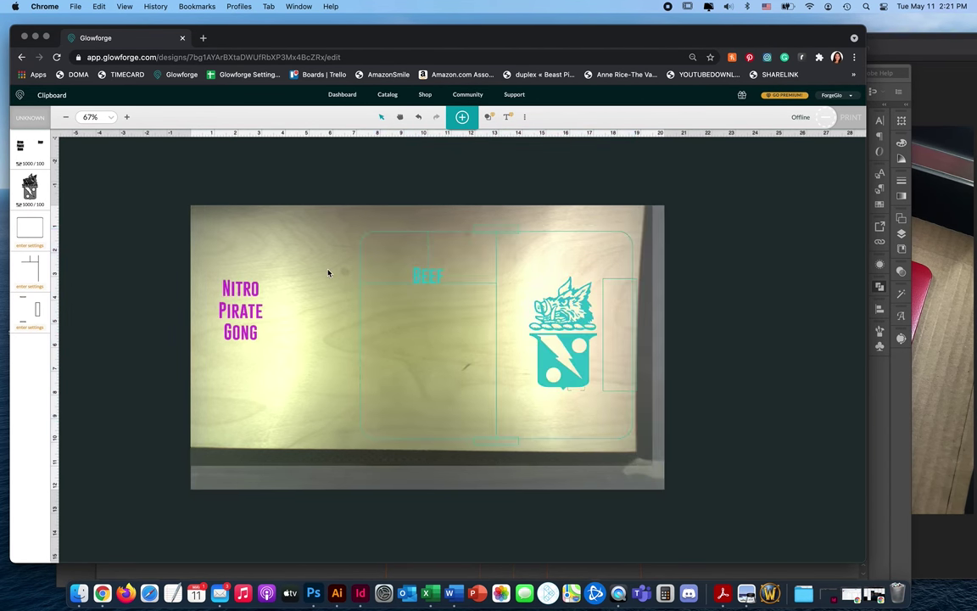
Shift the board outline, Beef and crest design slightly left on the bed
{"action": "left_click", "coordinate": [426, 279]}
{"action": "left_click_drag", "start_coordinate": [427, 279], "coordinate": [405, 278]}
{"action": "key", "text": "super+z"}
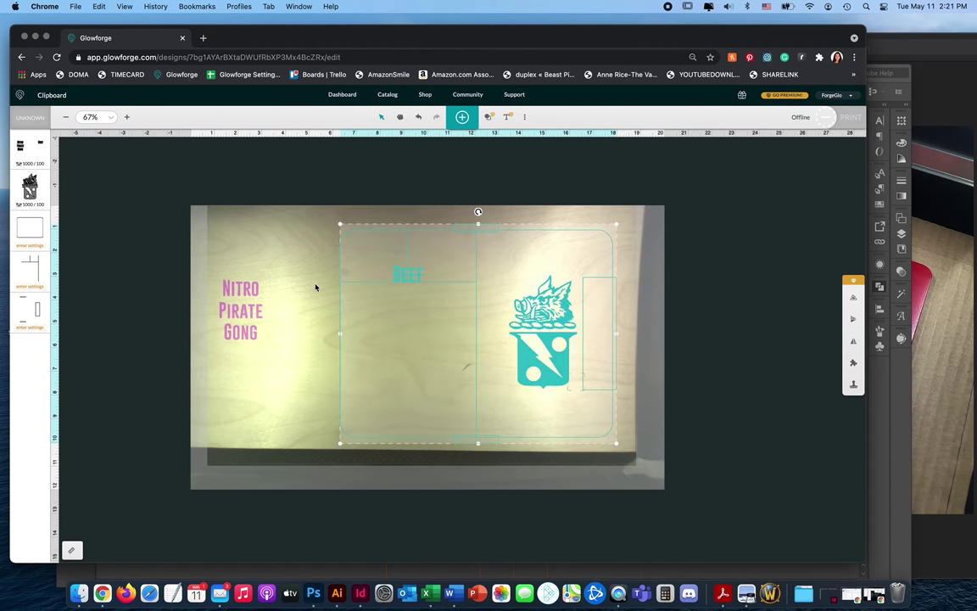
{"action": "scroll", "coordinate": [550, 295], "scroll_direction": "up", "scroll_amount": 5}
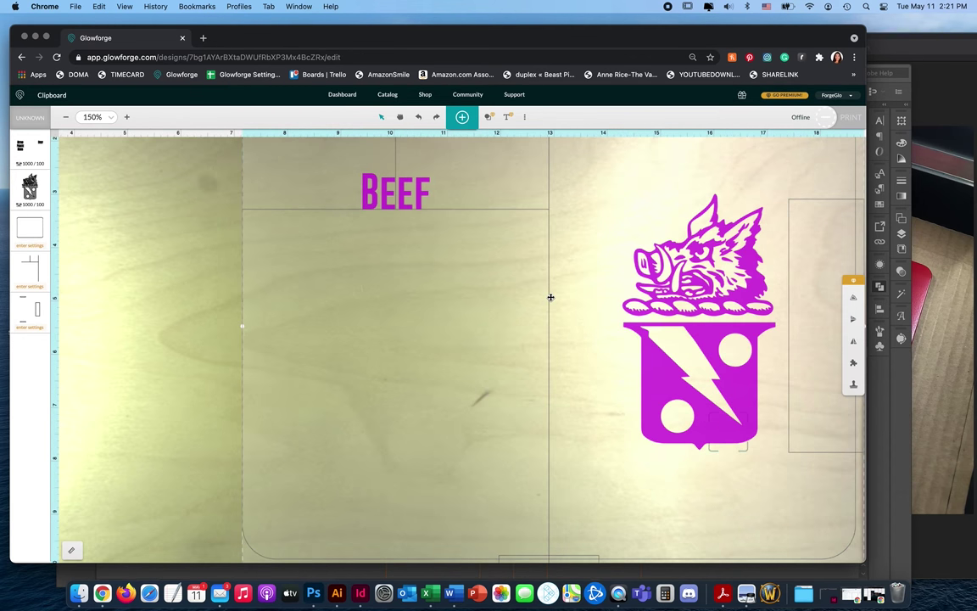
{"action": "left_click", "coordinate": [172, 286]}
{"action": "left_click", "coordinate": [383, 199]}
{"action": "left_click_drag", "start_coordinate": [382, 199], "coordinate": [347, 203]}
{"action": "left_click_drag", "start_coordinate": [404, 213], "coordinate": [546, 282]}
Close Illustrator's Place dialog without placing and switch to the Clipboard.pdf document
{"action": "left_click", "coordinate": [891, 329]}
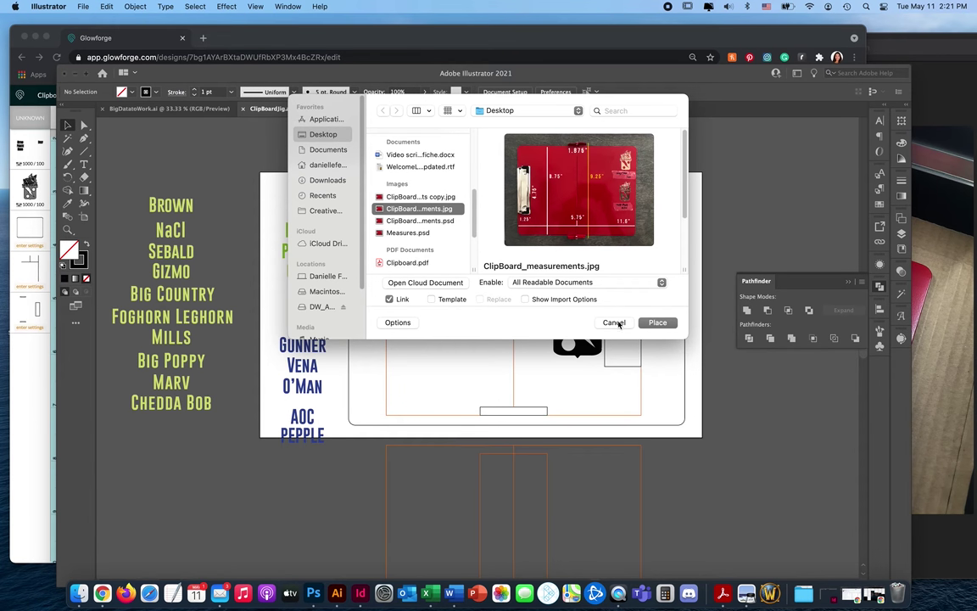
{"action": "left_click", "coordinate": [614, 322]}
{"action": "left_click_drag", "start_coordinate": [451, 240], "coordinate": [237, 330]}
{"action": "left_click", "coordinate": [448, 109]}
Move the orange boar crest into the clipboard outline's right half and save Clipboard.pdf
{"action": "left_click_drag", "start_coordinate": [687, 394], "coordinate": [460, 354]}
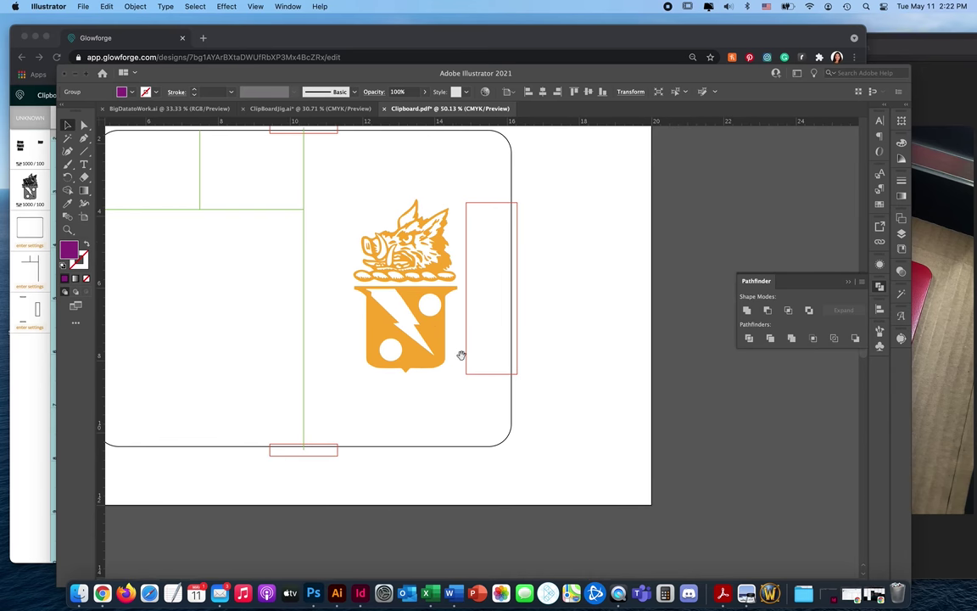
{"action": "left_click", "coordinate": [414, 331]}
{"action": "left_click_drag", "start_coordinate": [401, 323], "coordinate": [582, 338]}
{"action": "left_click", "coordinate": [599, 428]}
{"action": "left_click_drag", "start_coordinate": [447, 321], "coordinate": [602, 337]}
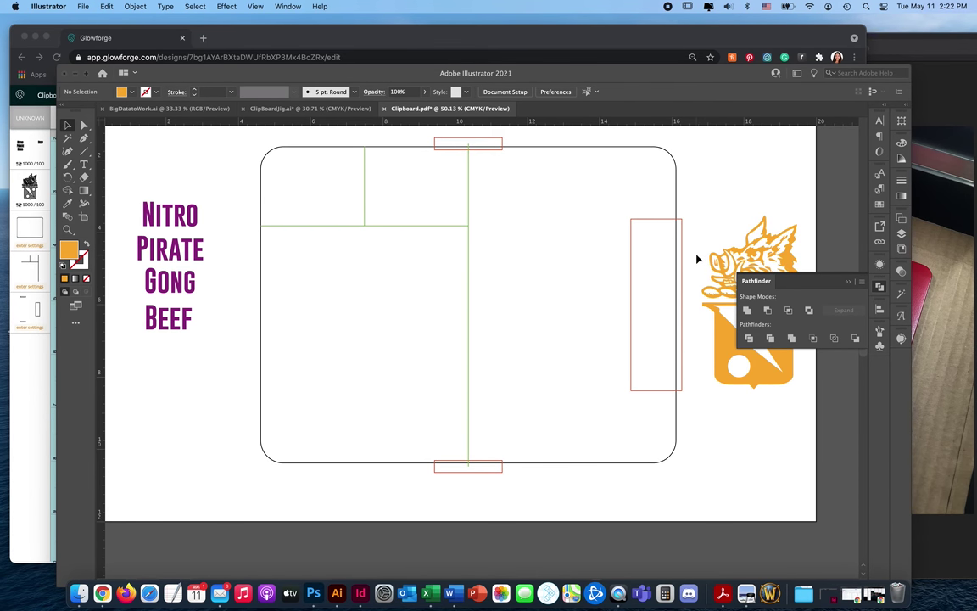
{"action": "left_click", "coordinate": [709, 344]}
{"action": "left_click_drag", "start_coordinate": [659, 342], "coordinate": [591, 321]}
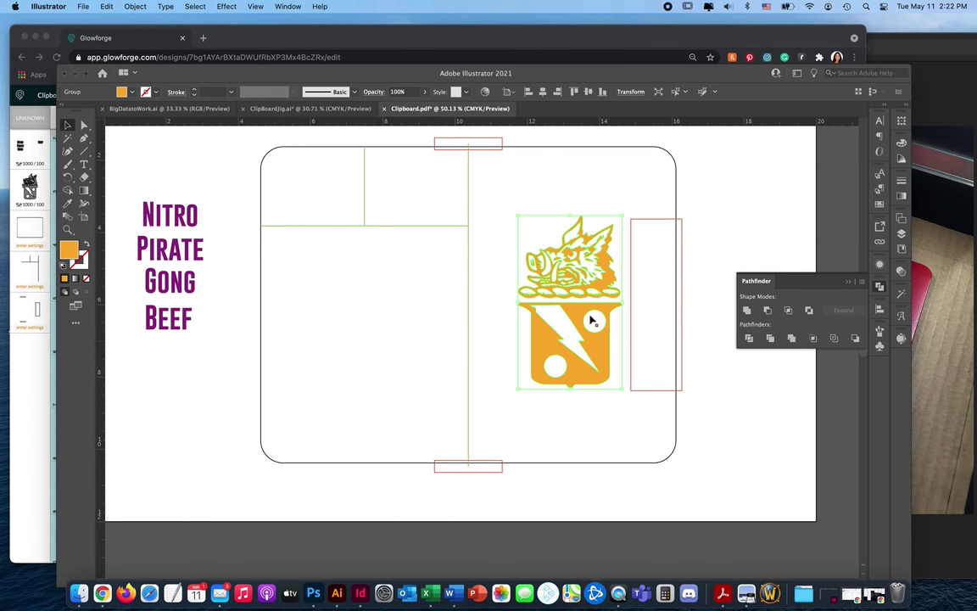
{"action": "left_click", "coordinate": [179, 172]}
{"action": "key", "text": "super+s"}
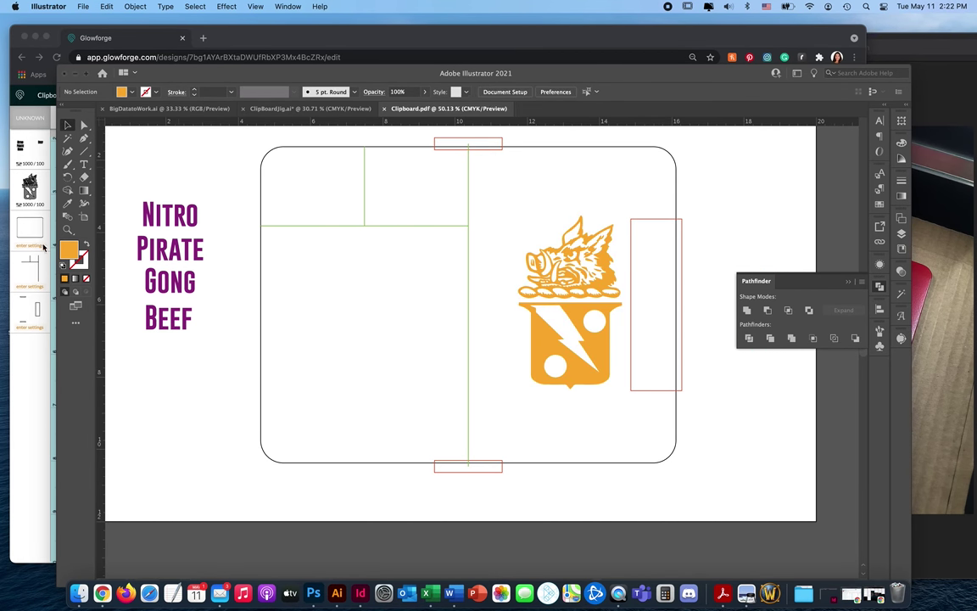
{"action": "left_click", "coordinate": [41, 373]}
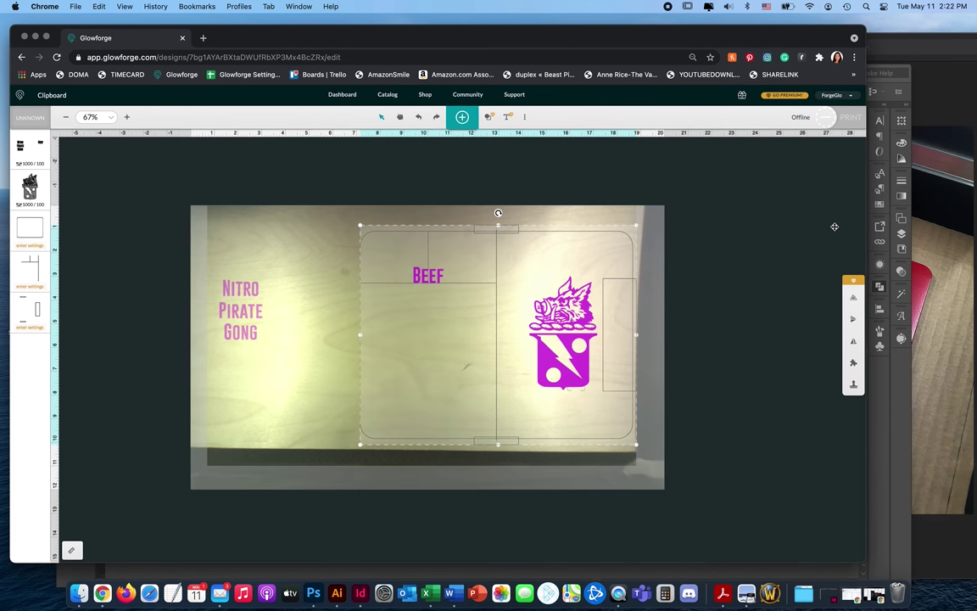
Delete all old artwork from the bed and upload the updated Clipboard.pdf
{"action": "key", "text": "super+a"}
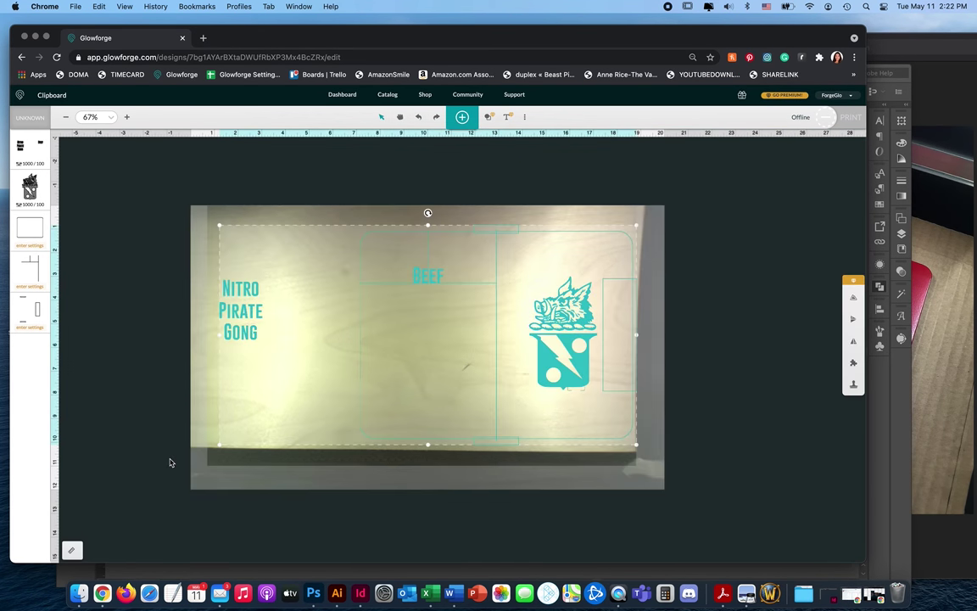
{"action": "key", "text": "BackSpace"}
{"action": "left_click", "coordinate": [462, 116]}
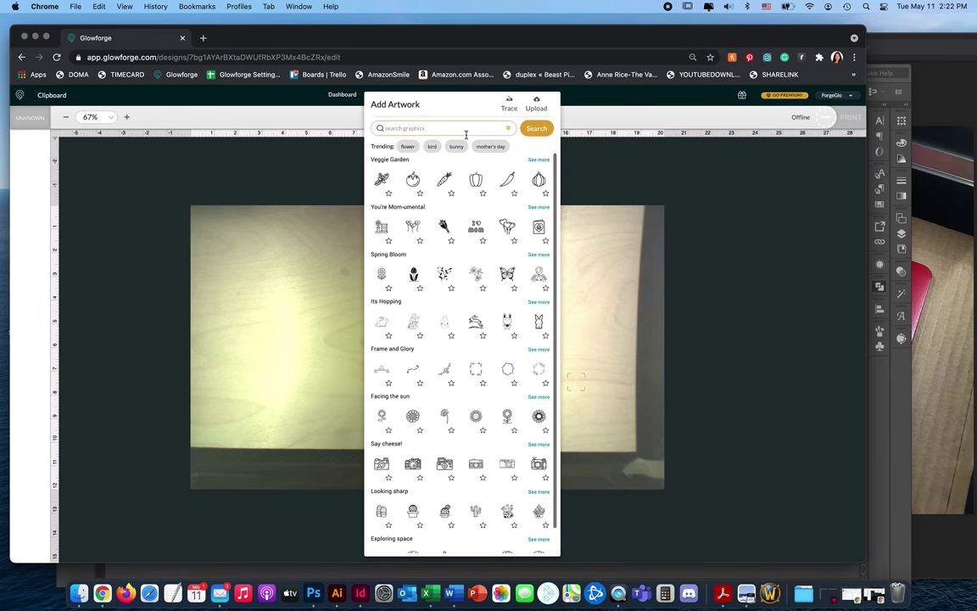
{"action": "left_click", "coordinate": [542, 109]}
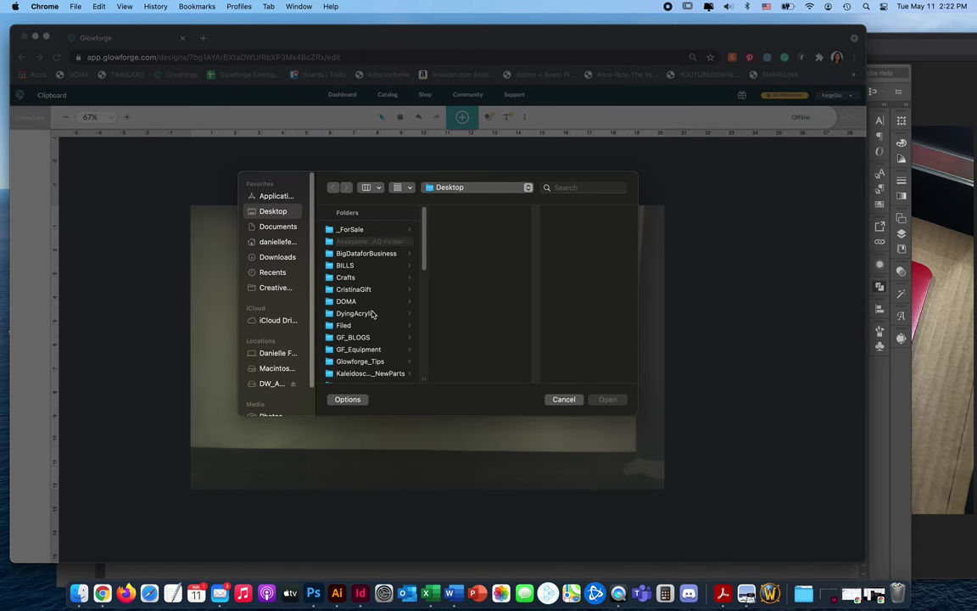
{"action": "scroll", "coordinate": [371, 315], "scroll_direction": "down", "scroll_amount": 5}
{"action": "scroll", "coordinate": [372, 314], "scroll_direction": "down", "scroll_amount": 5}
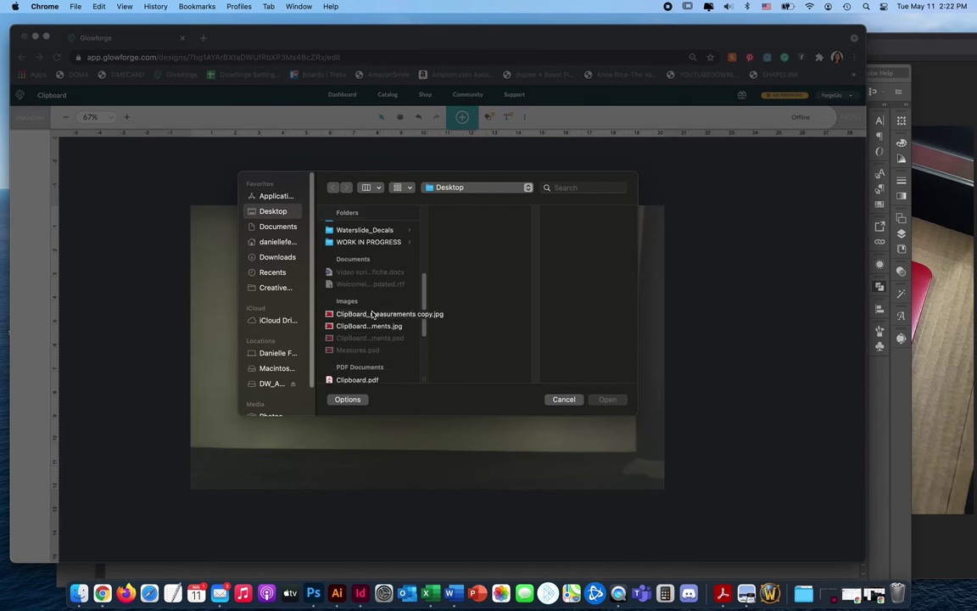
{"action": "left_click", "coordinate": [367, 293]}
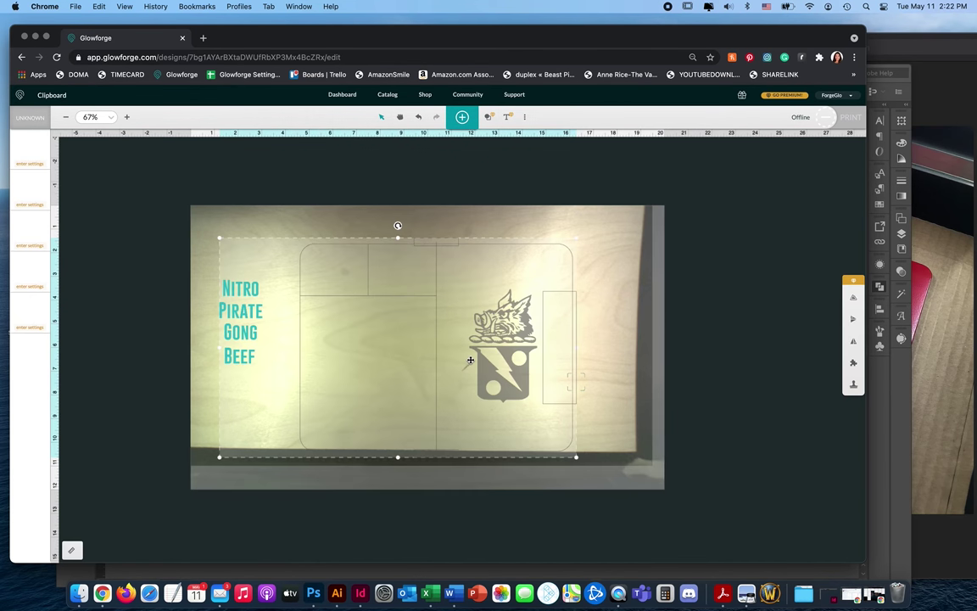
Zoom to 100% and move NITRO into the clipboard's top-left compartment
{"action": "left_click", "coordinate": [244, 289]}
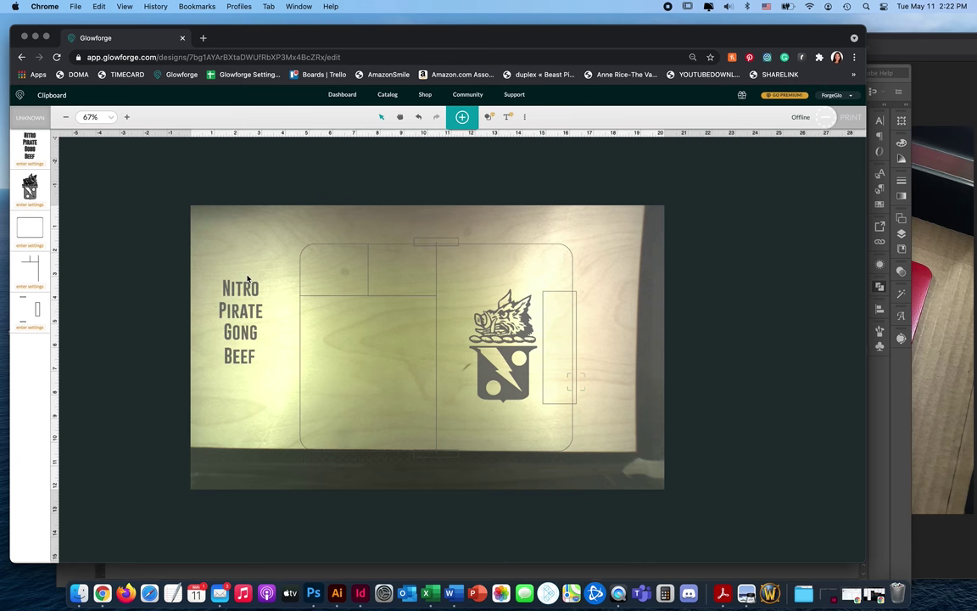
{"action": "key", "text": "super+equal"}
{"action": "left_click_drag", "start_coordinate": [178, 219], "coordinate": [74, 256]}
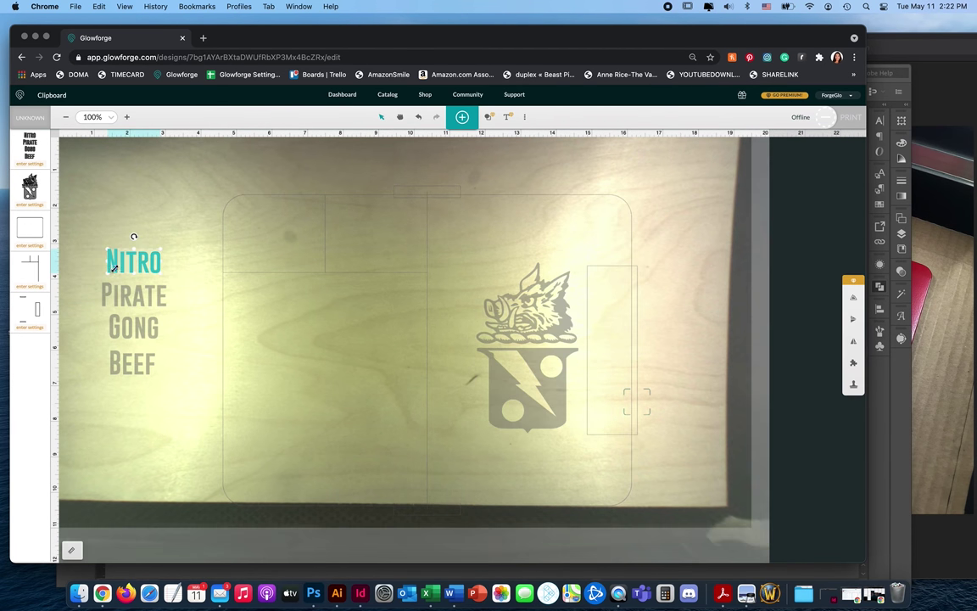
{"action": "left_click_drag", "start_coordinate": [133, 263], "coordinate": [323, 262]}
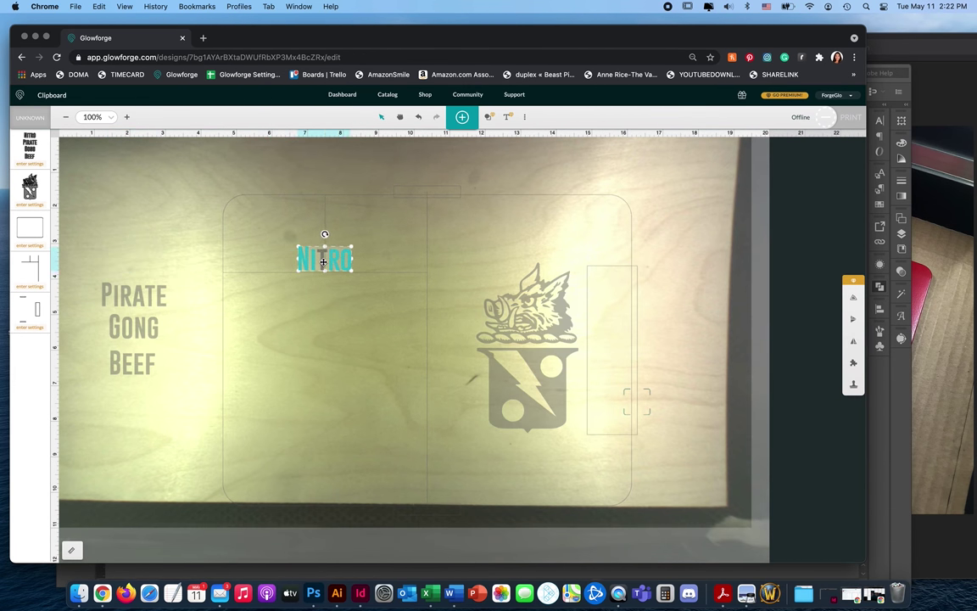
{"action": "left_click", "coordinate": [703, 320]}
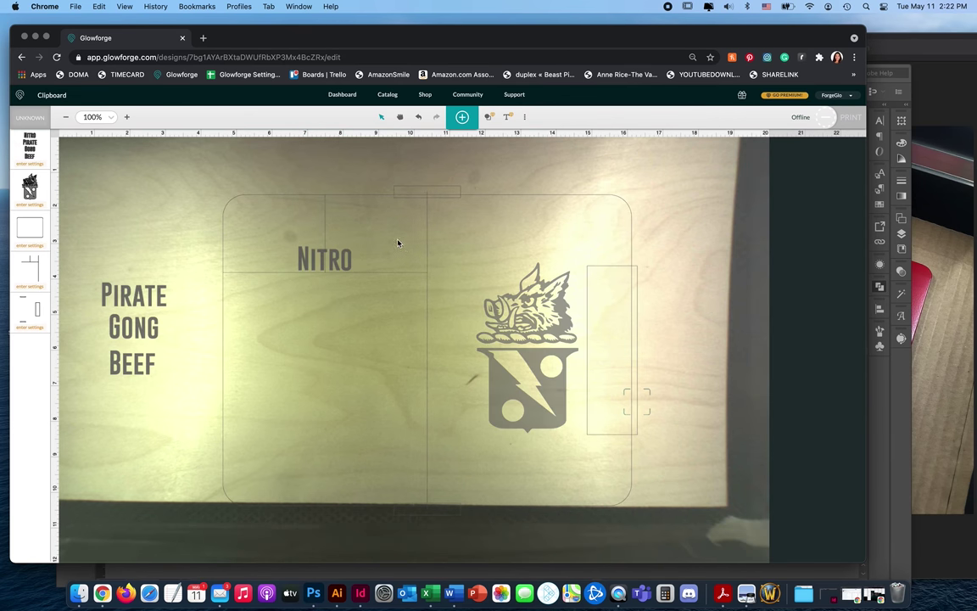
Select the NITRO letters and drag them off the bed to the right
{"action": "left_click", "coordinate": [343, 261]}
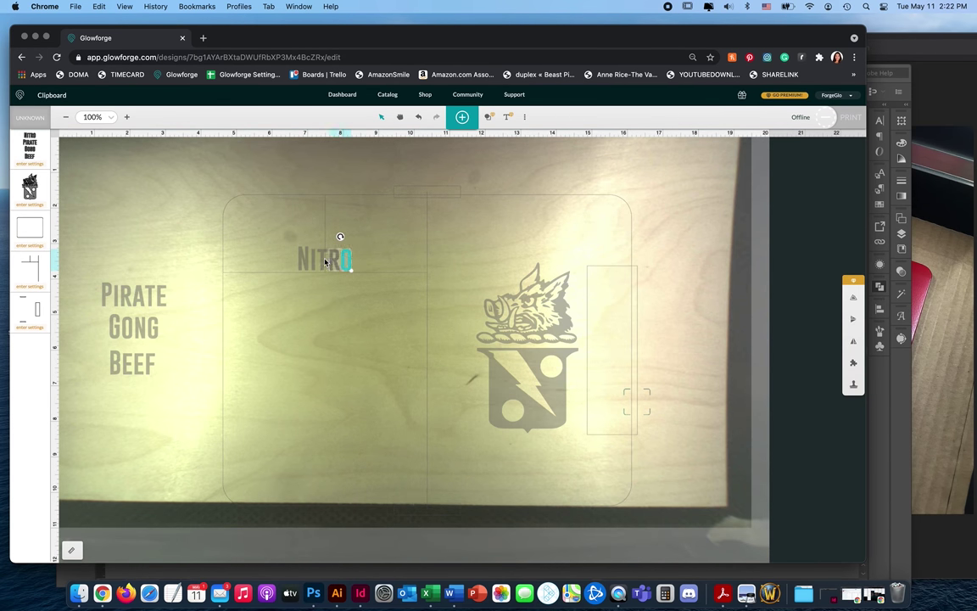
{"action": "left_click", "coordinate": [334, 261], "text": "shift"}
{"action": "left_click", "coordinate": [315, 262], "text": "shift"}
{"action": "left_click", "coordinate": [305, 261], "text": "shift"}
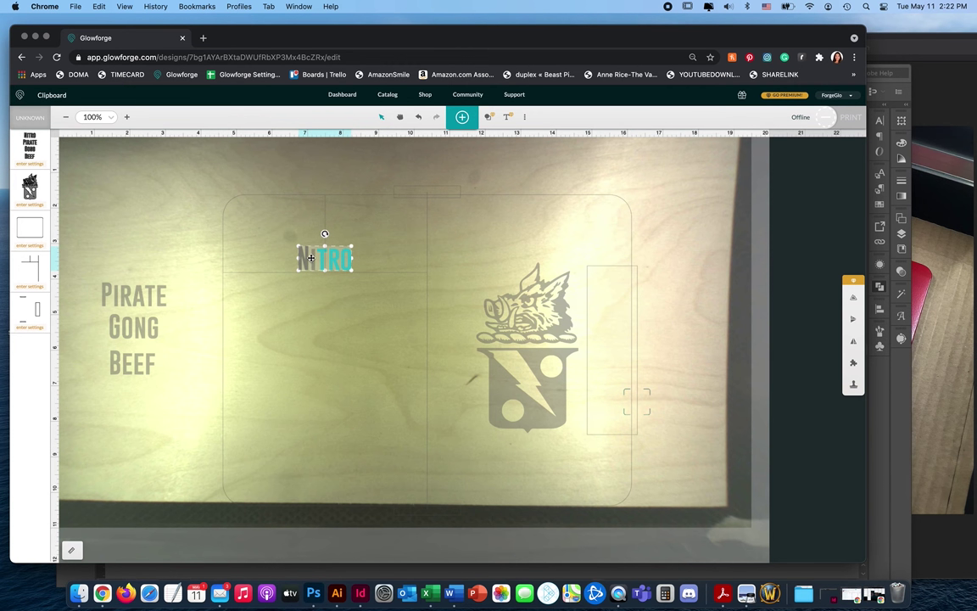
{"action": "mouse_move", "coordinate": [312, 257]}
{"action": "left_mouse_down"}
{"action": "mouse_move", "coordinate": [203, 184]}
{"action": "mouse_move", "coordinate": [314, 257]}
{"action": "left_mouse_up"}
{"action": "left_click", "coordinate": [313, 259], "text": "shift"}
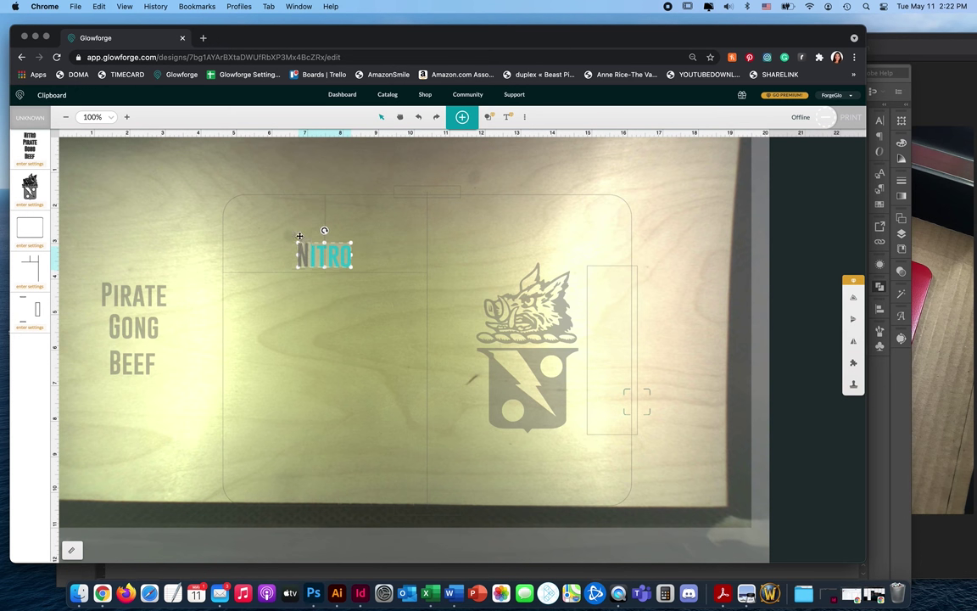
{"action": "left_click_drag", "start_coordinate": [329, 259], "coordinate": [825, 215]}
{"action": "left_click", "coordinate": [727, 405]}
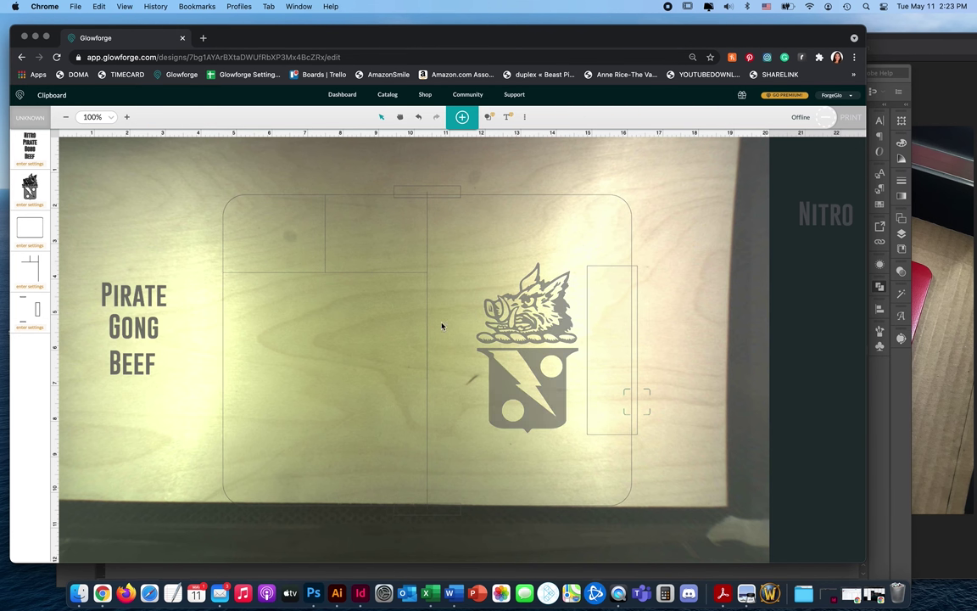
{"action": "scroll", "coordinate": [813, 331], "scroll_direction": "down", "scroll_amount": 3}
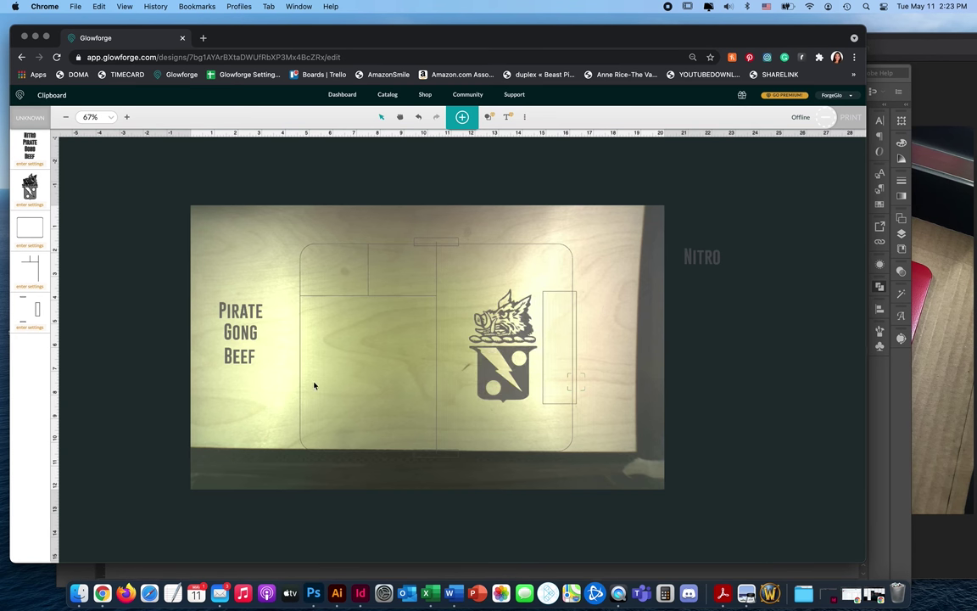
Check the design's focus setting in the extra design options list
{"action": "left_click", "coordinate": [525, 117]}
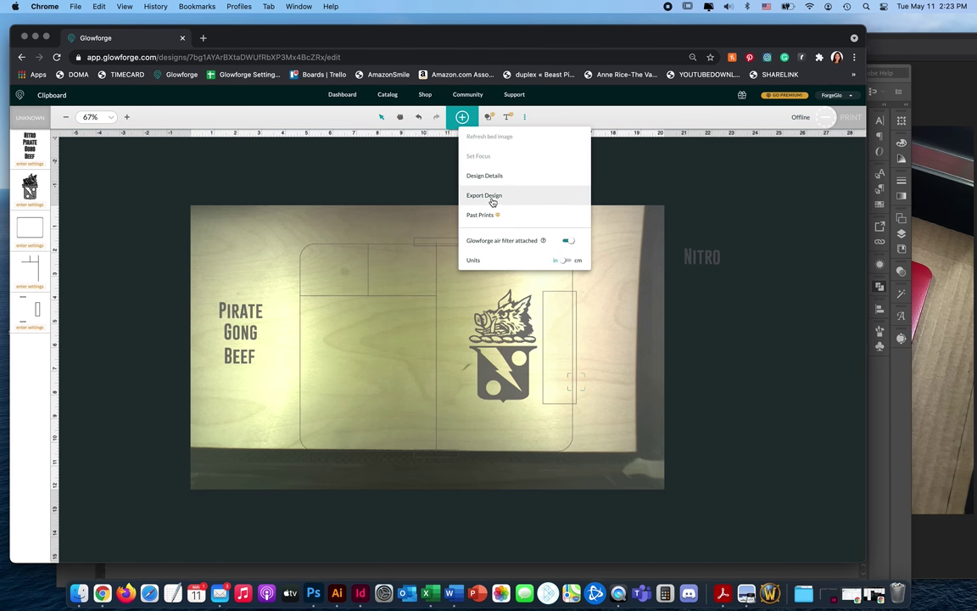
{"action": "left_click", "coordinate": [525, 118]}
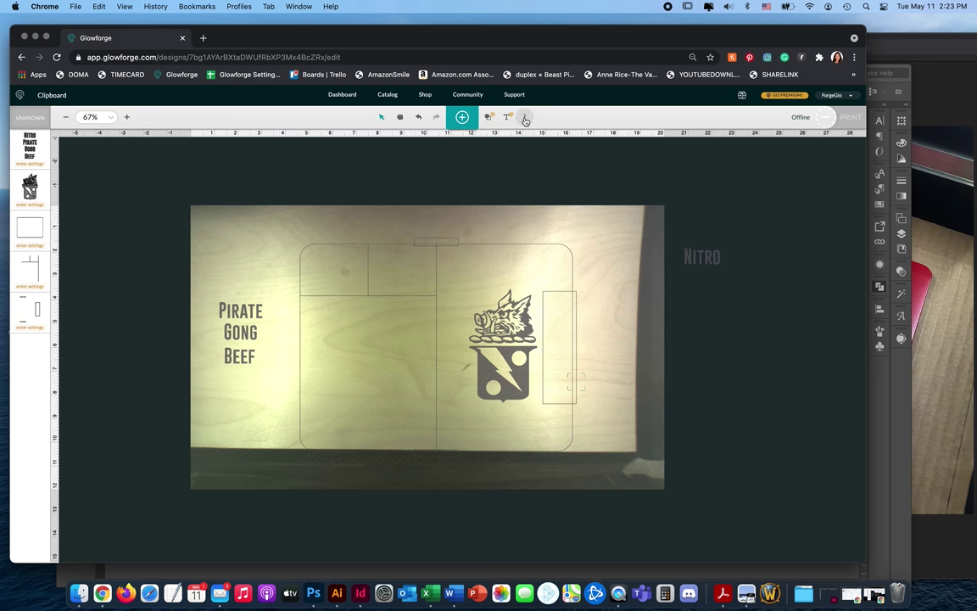
{"action": "left_click", "coordinate": [525, 119]}
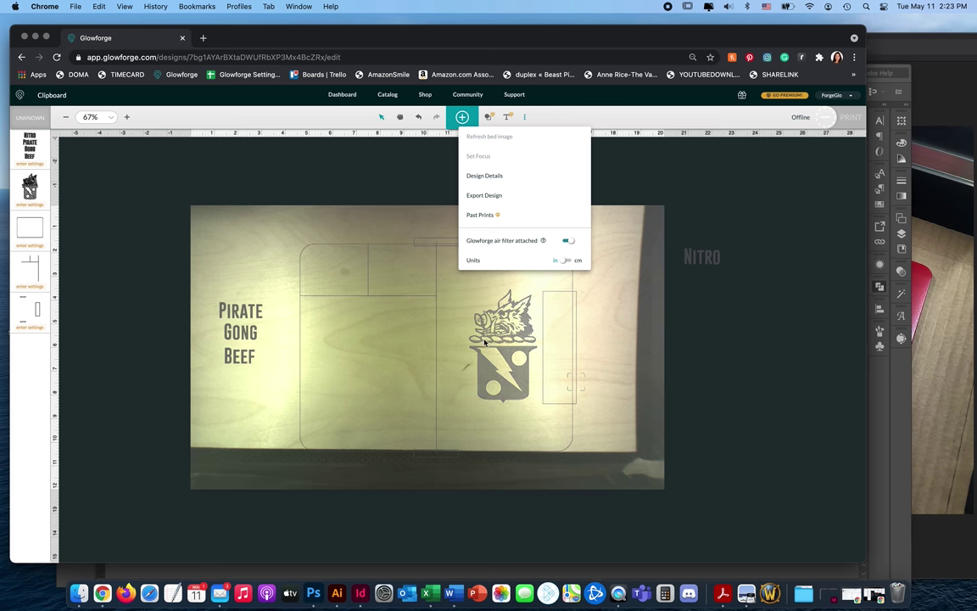
{"action": "left_click", "coordinate": [470, 267]}
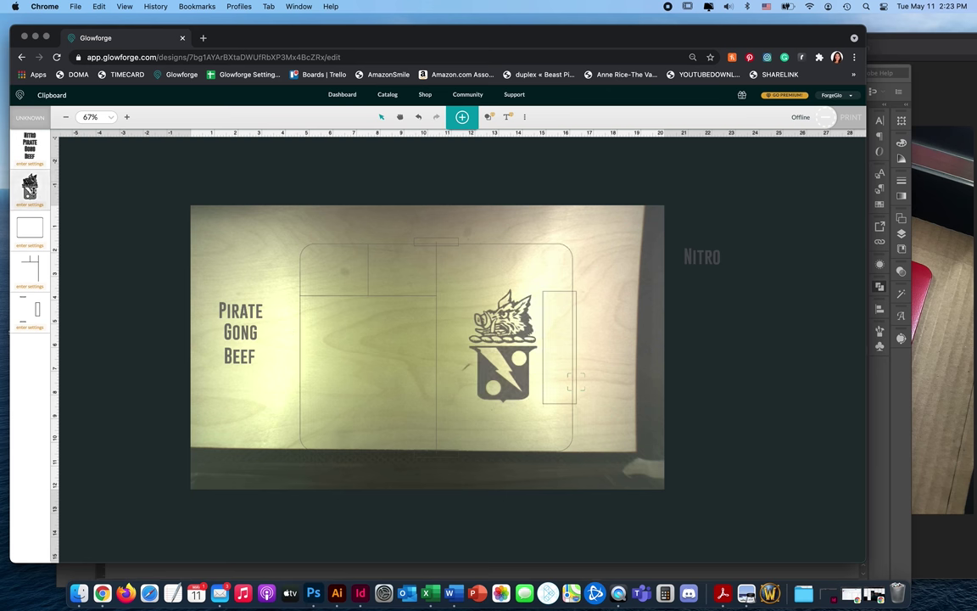
Apply BalticBirch_Engrave to the shield crest with a manual focus height of 0.5 in
{"action": "left_click", "coordinate": [30, 165]}
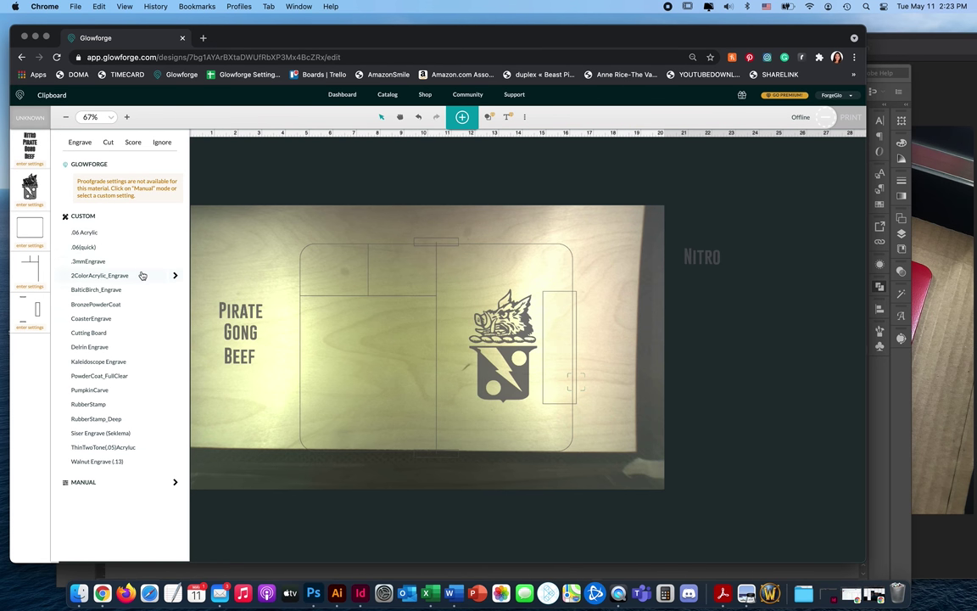
{"action": "left_click", "coordinate": [173, 291]}
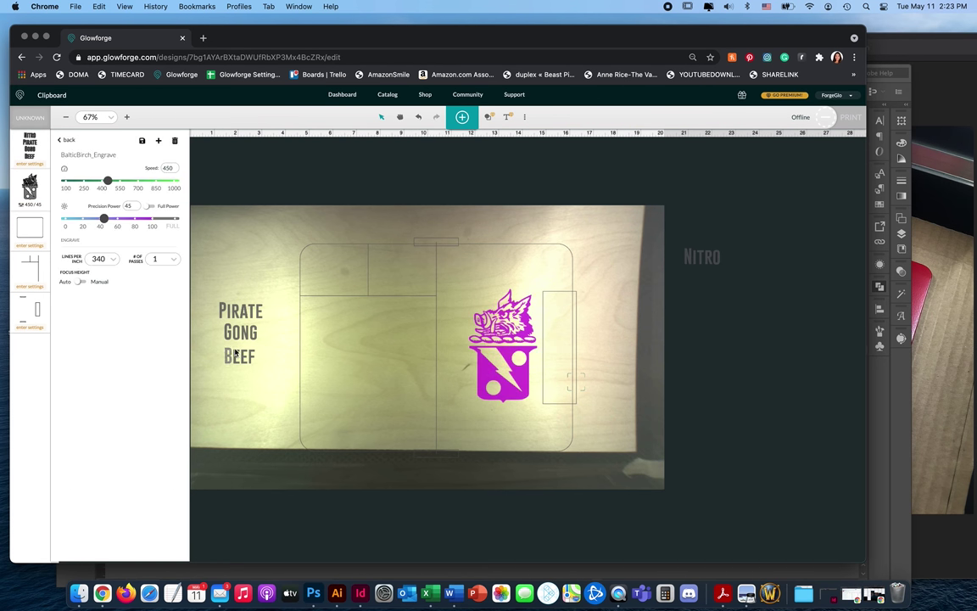
{"action": "left_click", "coordinate": [82, 282]}
{"action": "left_click", "coordinate": [133, 283]}
{"action": "left_click_drag", "start_coordinate": [120, 282], "coordinate": [173, 291]}
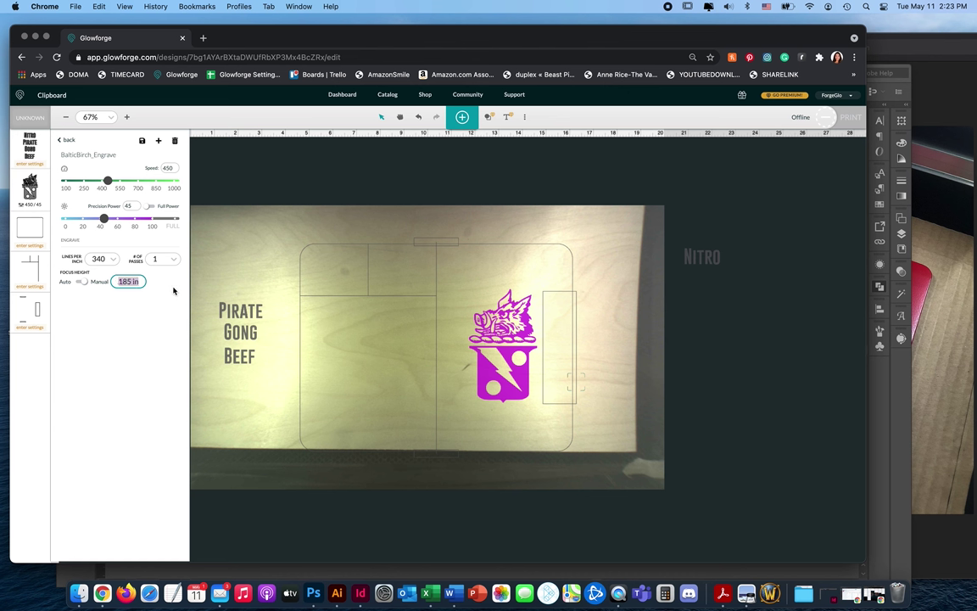
{"action": "type", "text": "5"}
{"action": "key", "text": "Return"}
{"action": "left_click", "coordinate": [607, 375]}
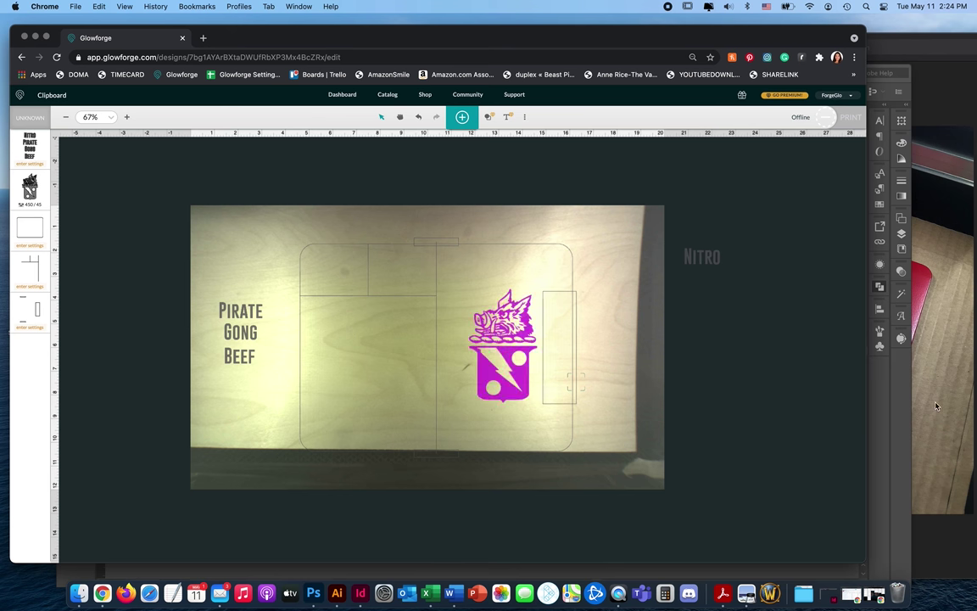
View the finished engraved clipboard photo in Preview, then return to Illustrator's Clipboard.pdf layout
{"action": "left_click", "coordinate": [335, 583]}
{"action": "key", "text": "super+Tab"}
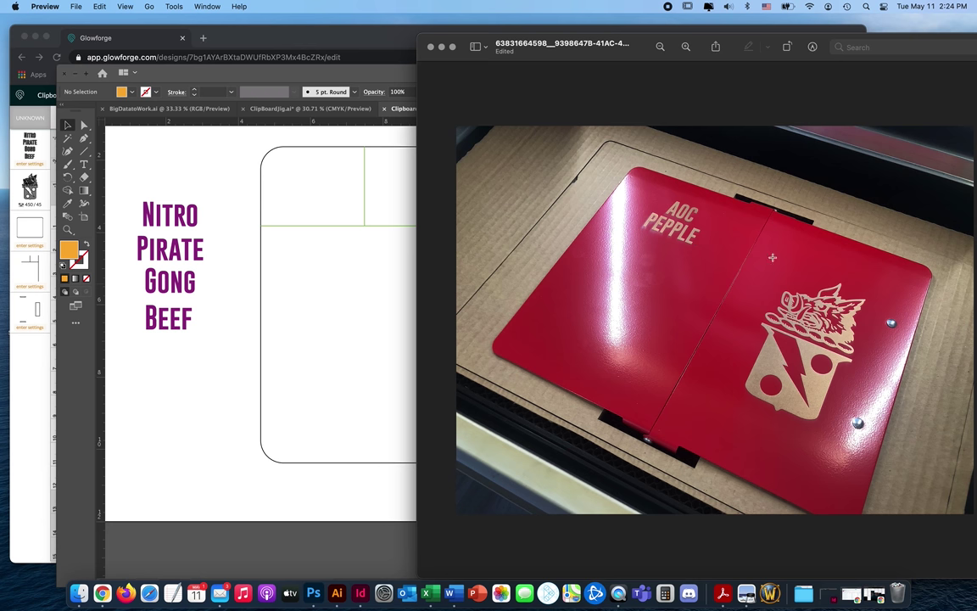
{"action": "left_click", "coordinate": [272, 225]}
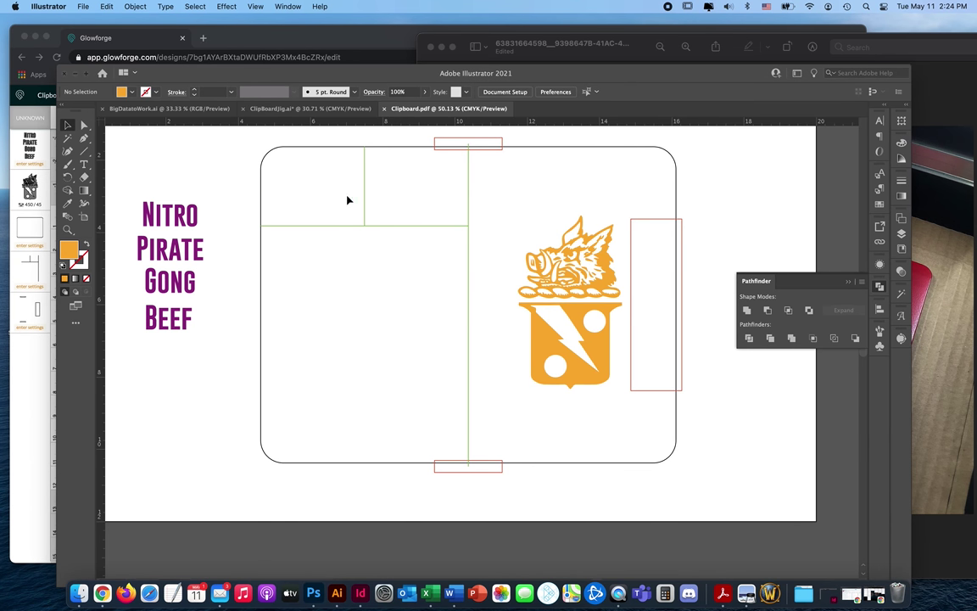